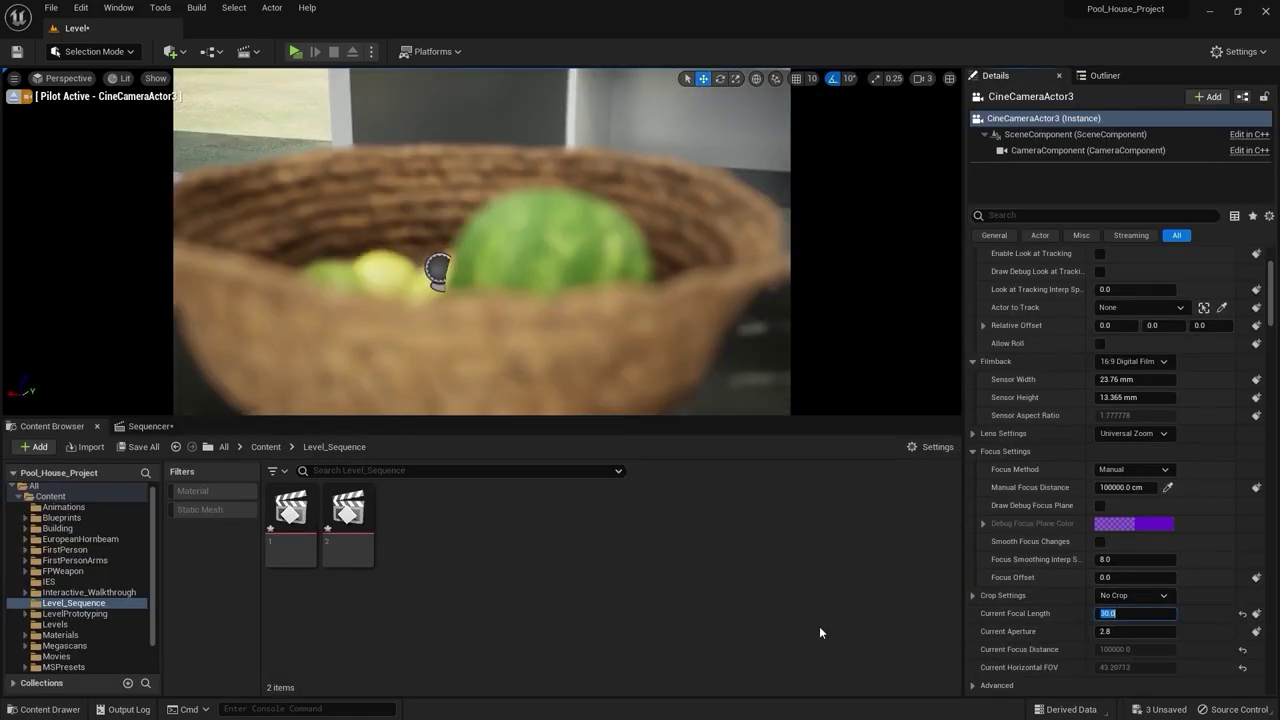
Set CineCameraActor3's focus method to Disable and add the camera to a new level sequence.
{"action": "left_click", "coordinate": [1135, 490]}
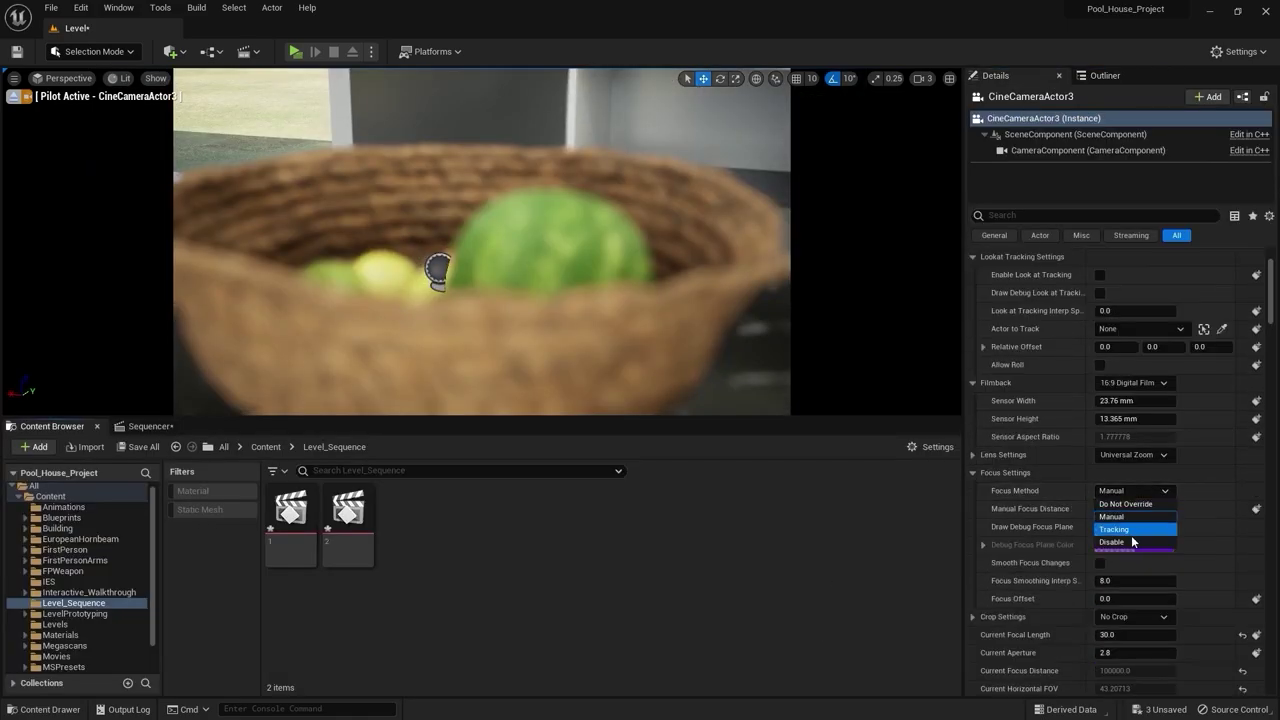
{"action": "left_click", "coordinate": [1114, 543]}
{"action": "right_click", "coordinate": [470, 598]}
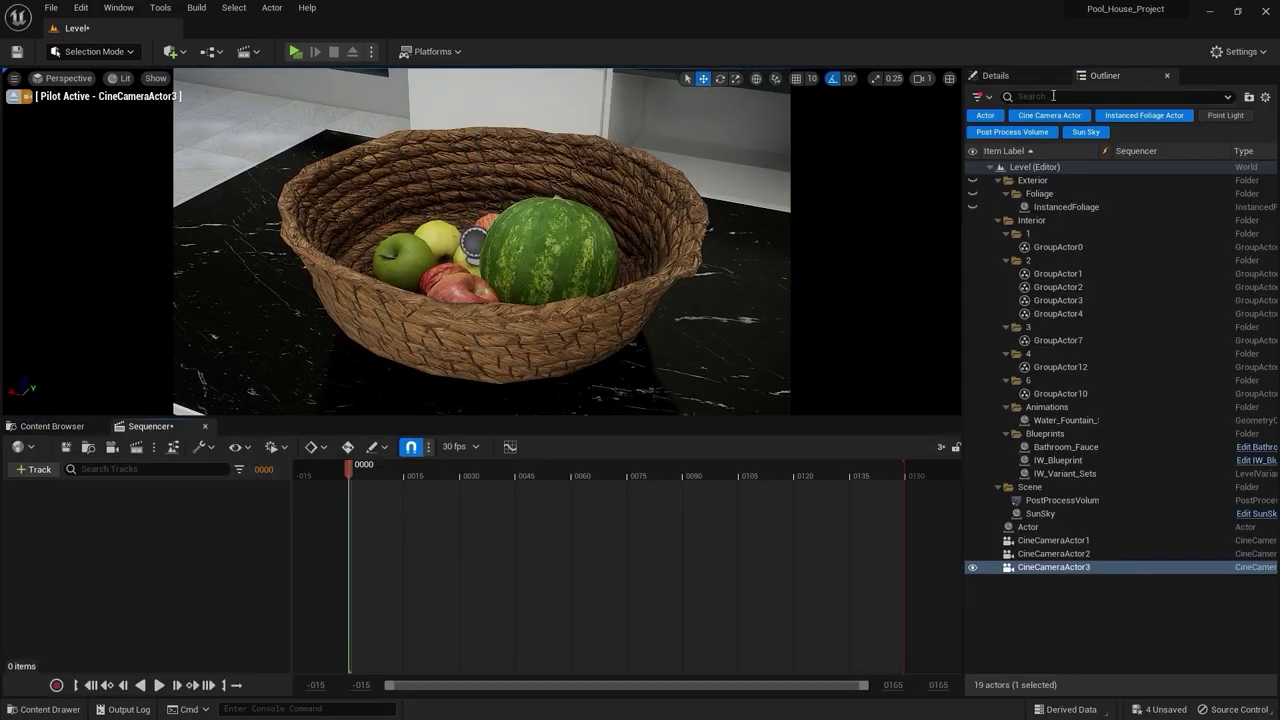
{"action": "left_click_drag", "start_coordinate": [1040, 567], "coordinate": [196, 556]}
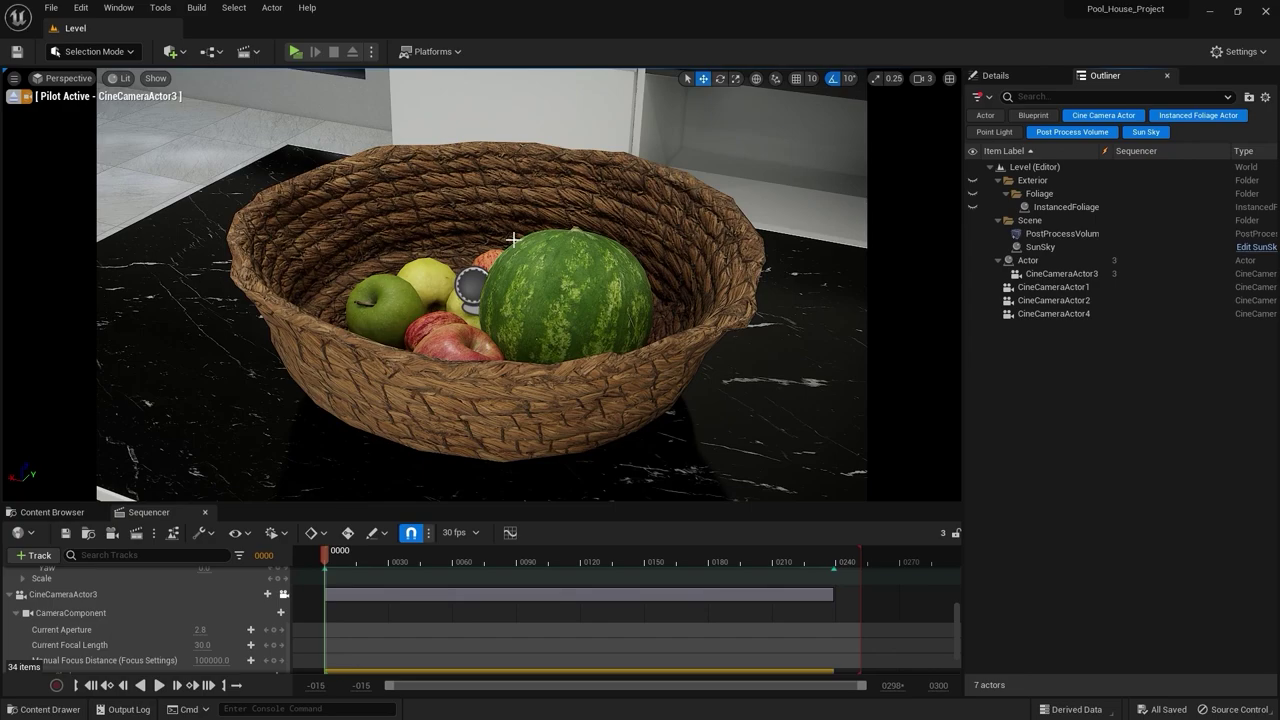
Choose Movie Render Queue as the render method and open the current sequence in it as a job.
{"action": "left_click", "coordinate": [160, 535]}
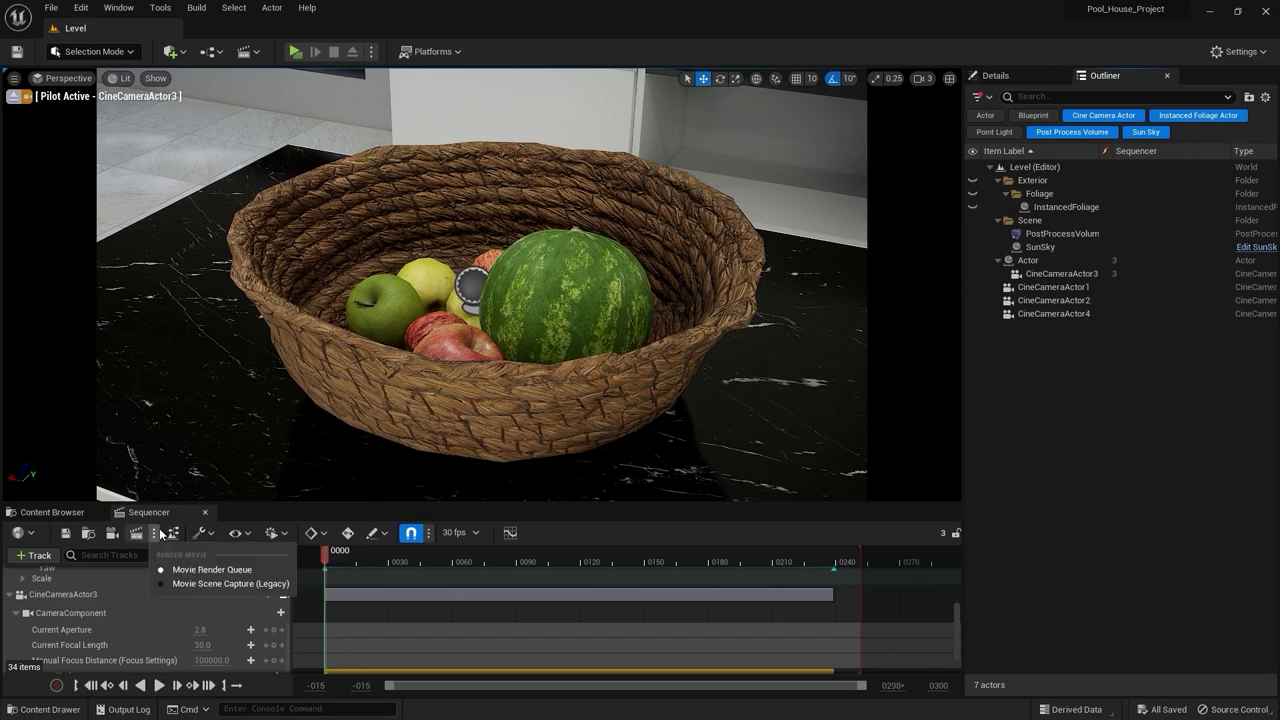
{"action": "left_click", "coordinate": [224, 570]}
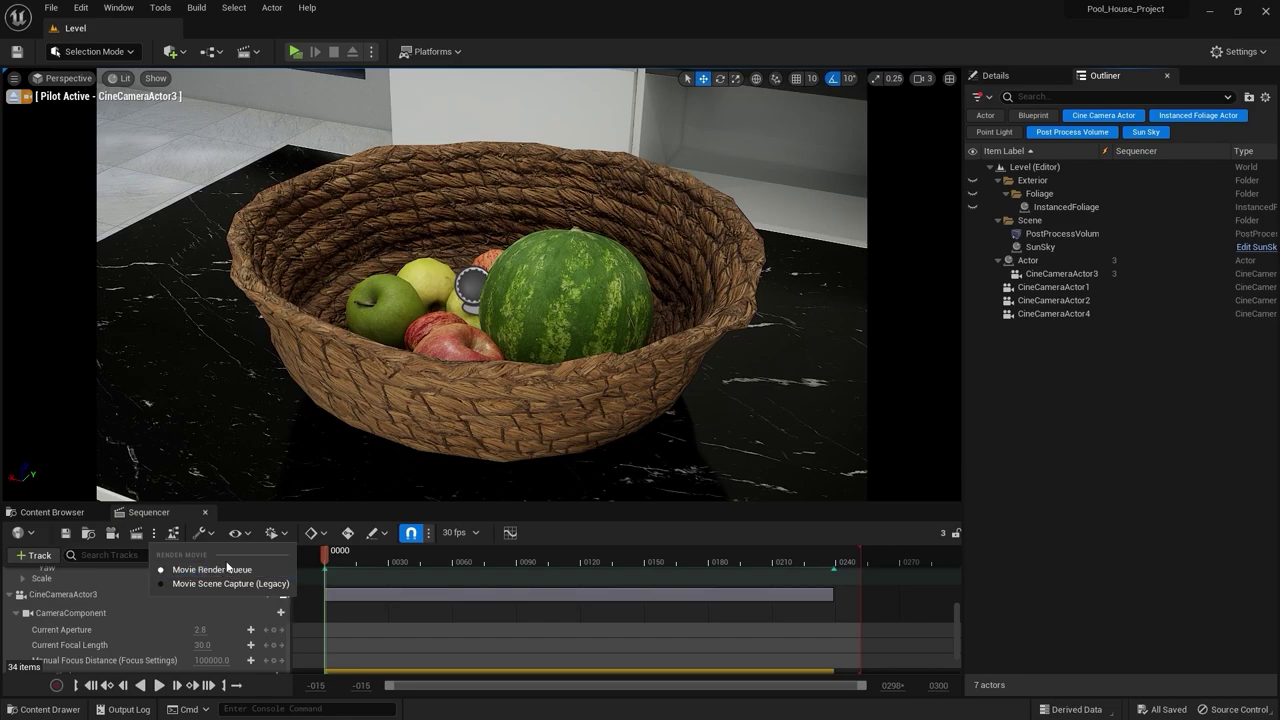
{"action": "left_click", "coordinate": [137, 535]}
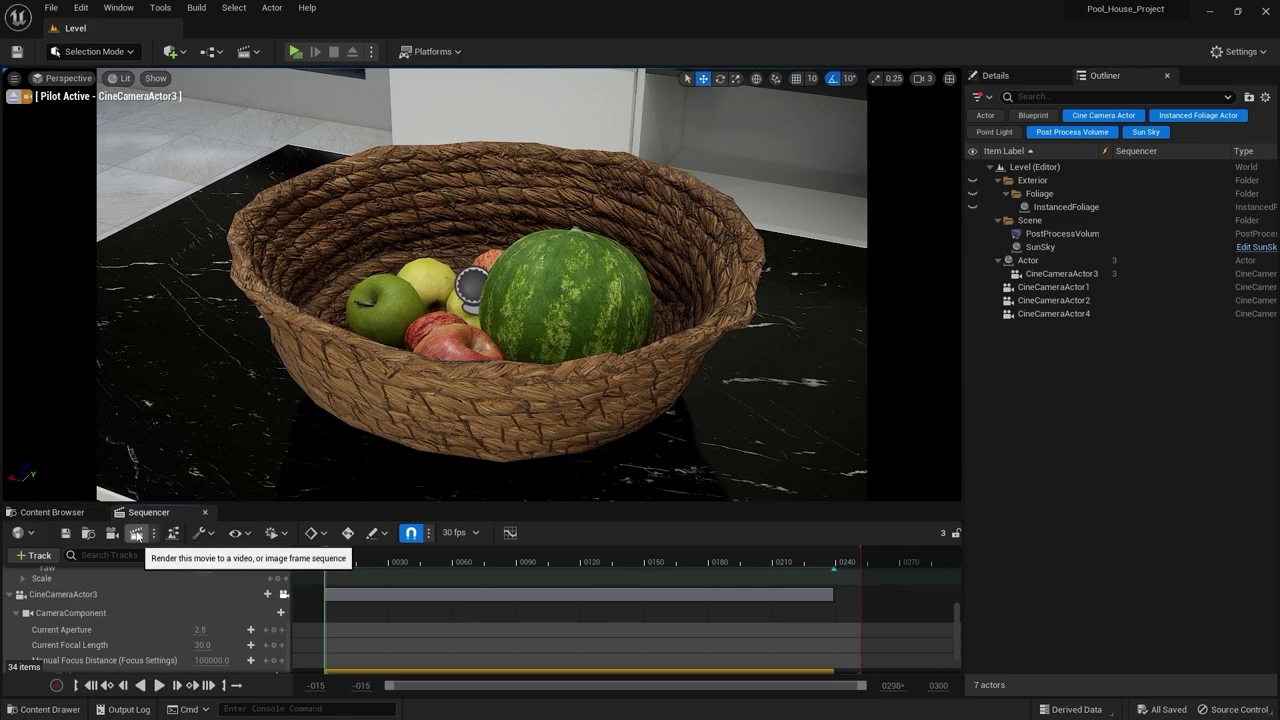
{"action": "left_click", "coordinate": [137, 535]}
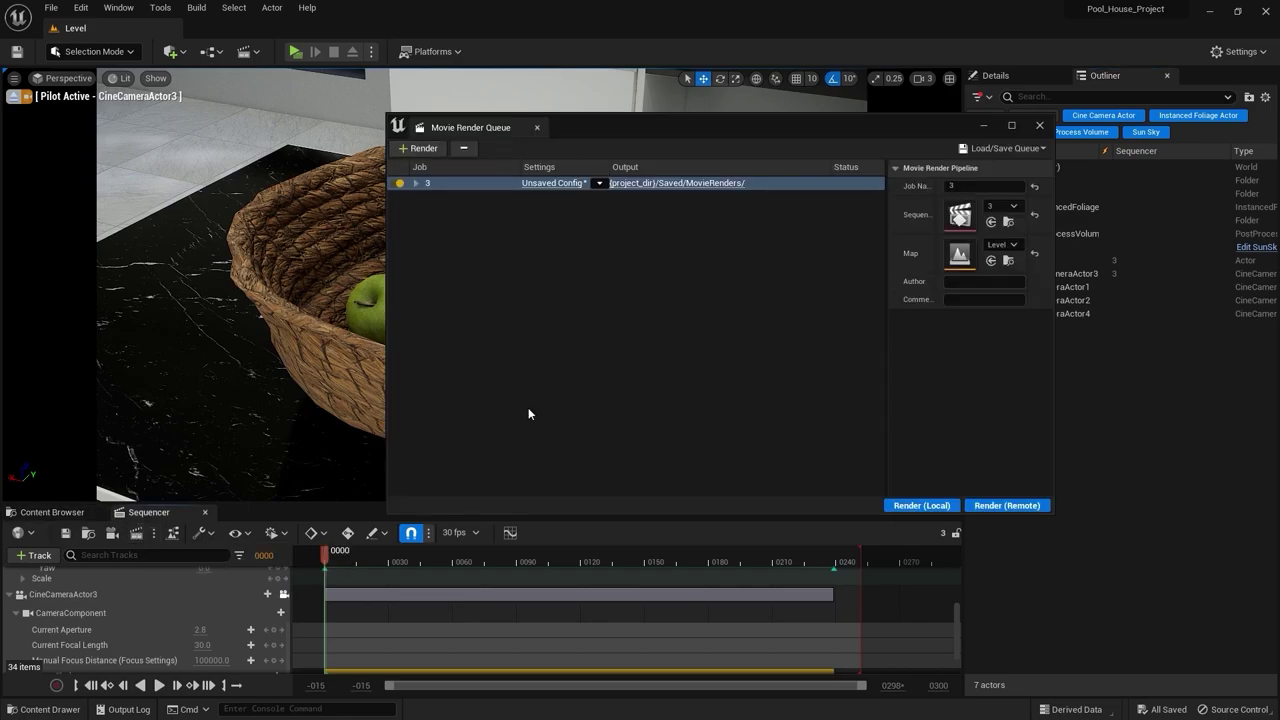
In the render job's settings, replace the .jpg Sequence [8bit] export with .png Sequence [8bit].
{"action": "left_click", "coordinate": [556, 184]}
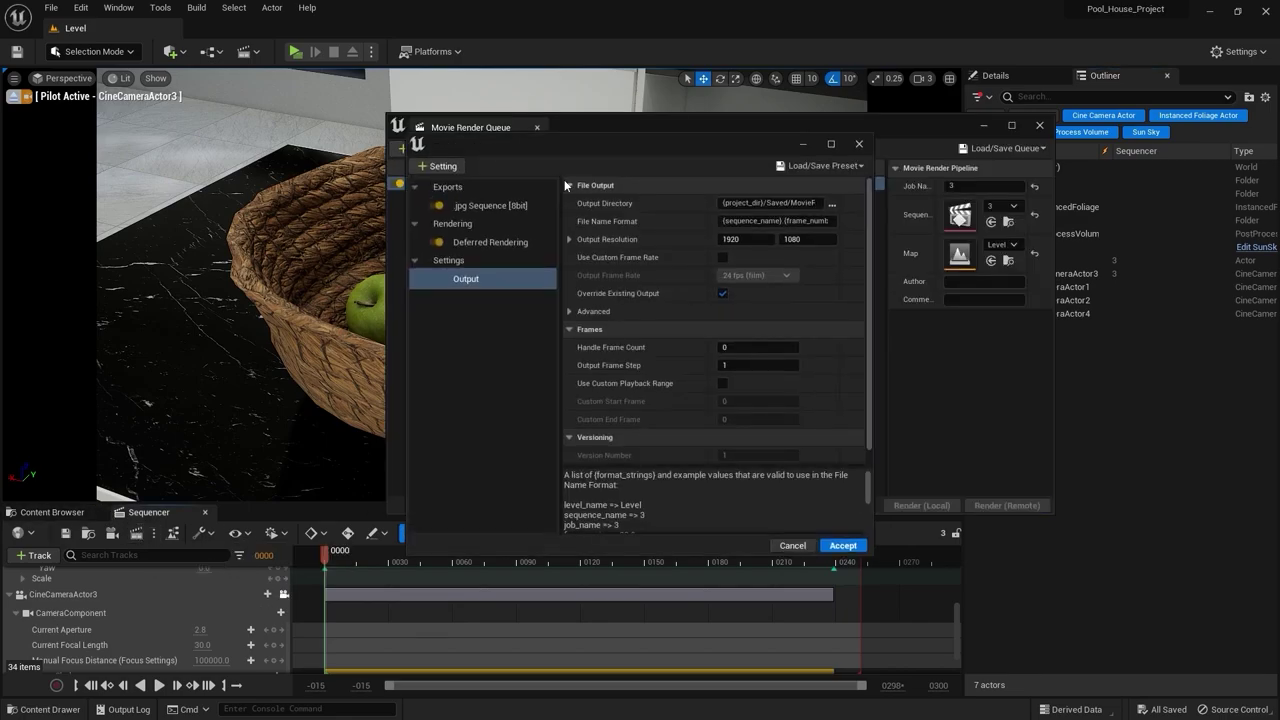
{"action": "left_click", "coordinate": [488, 206]}
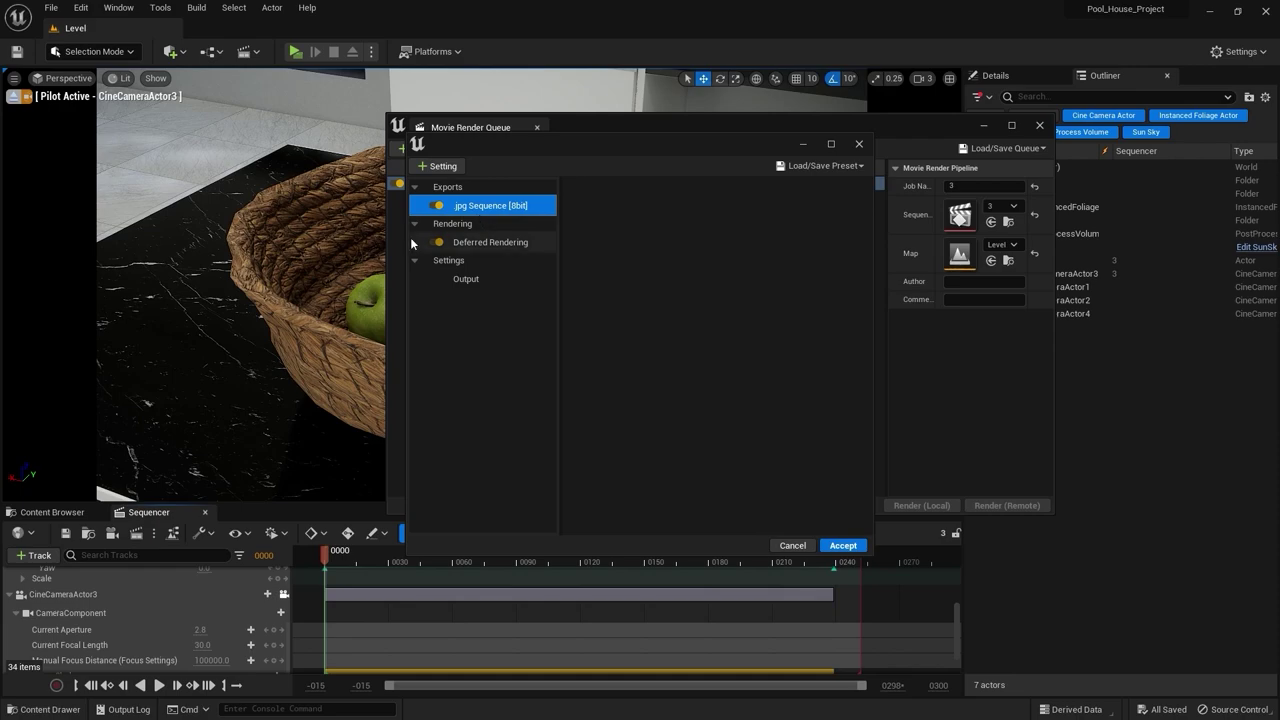
{"action": "left_click", "coordinate": [443, 205]}
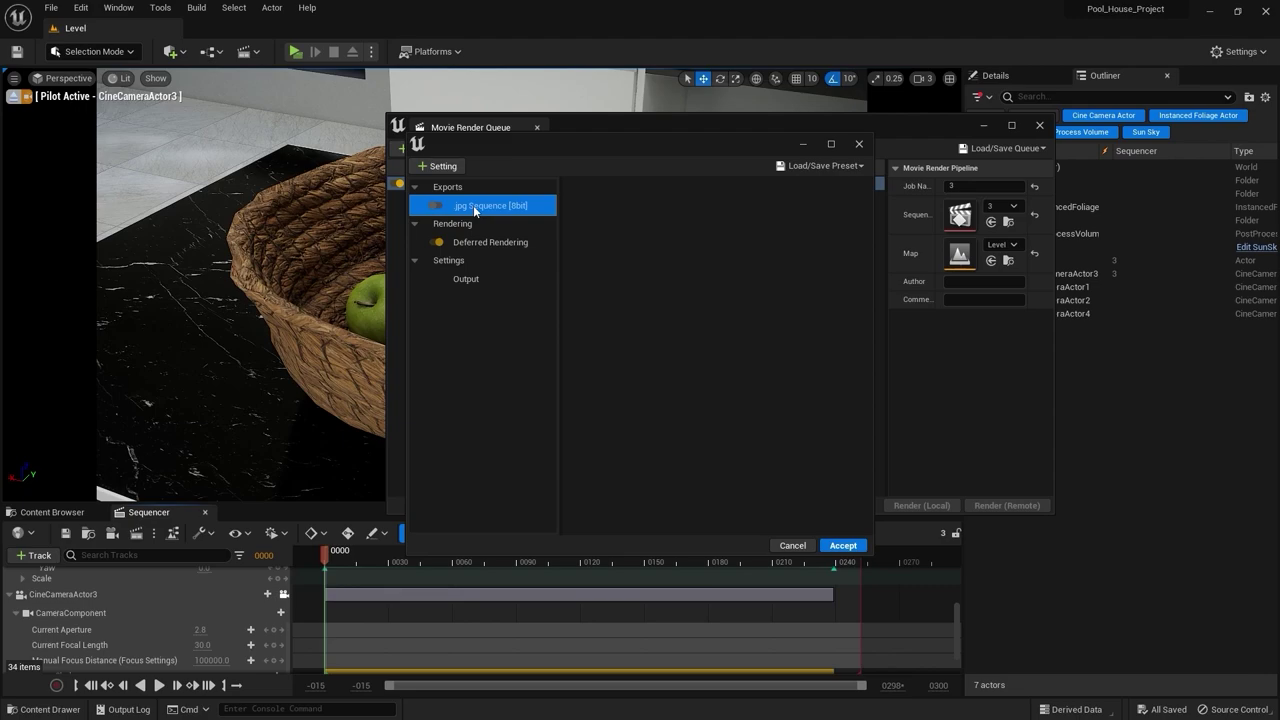
{"action": "key", "text": "Delete"}
{"action": "left_click", "coordinate": [433, 168]}
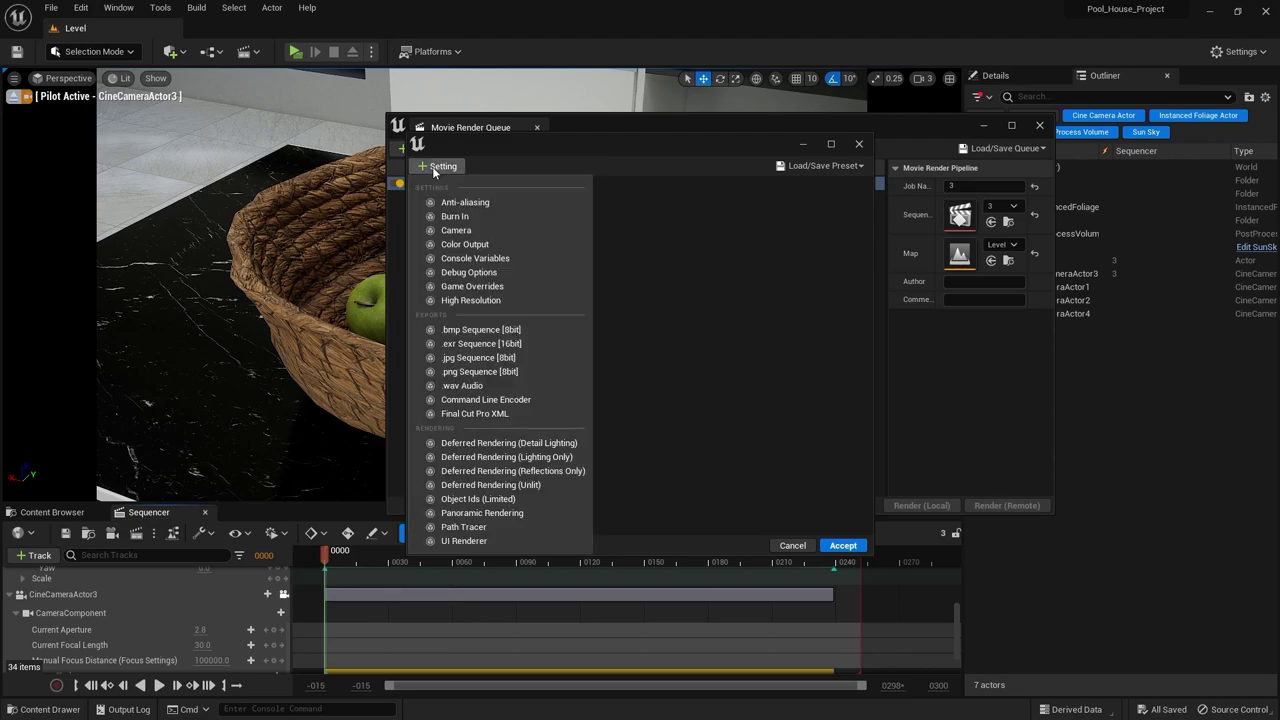
{"action": "left_click", "coordinate": [466, 381]}
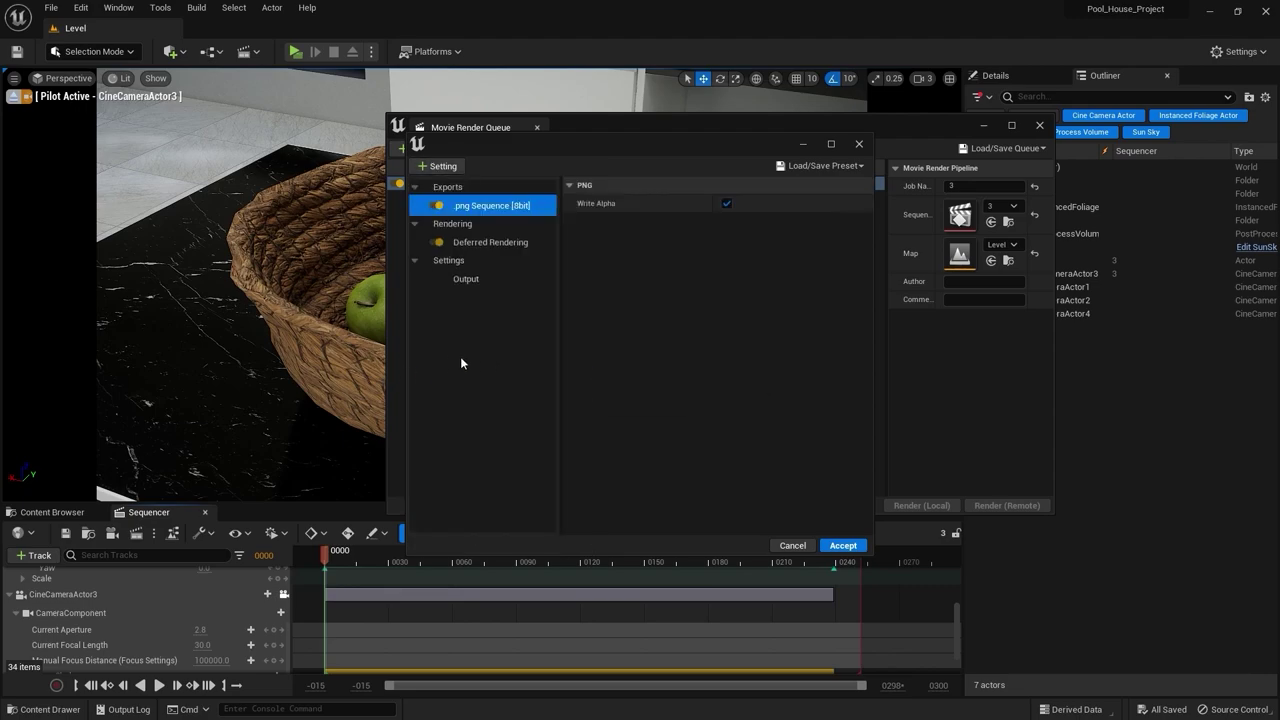
{"action": "left_click", "coordinate": [437, 166]}
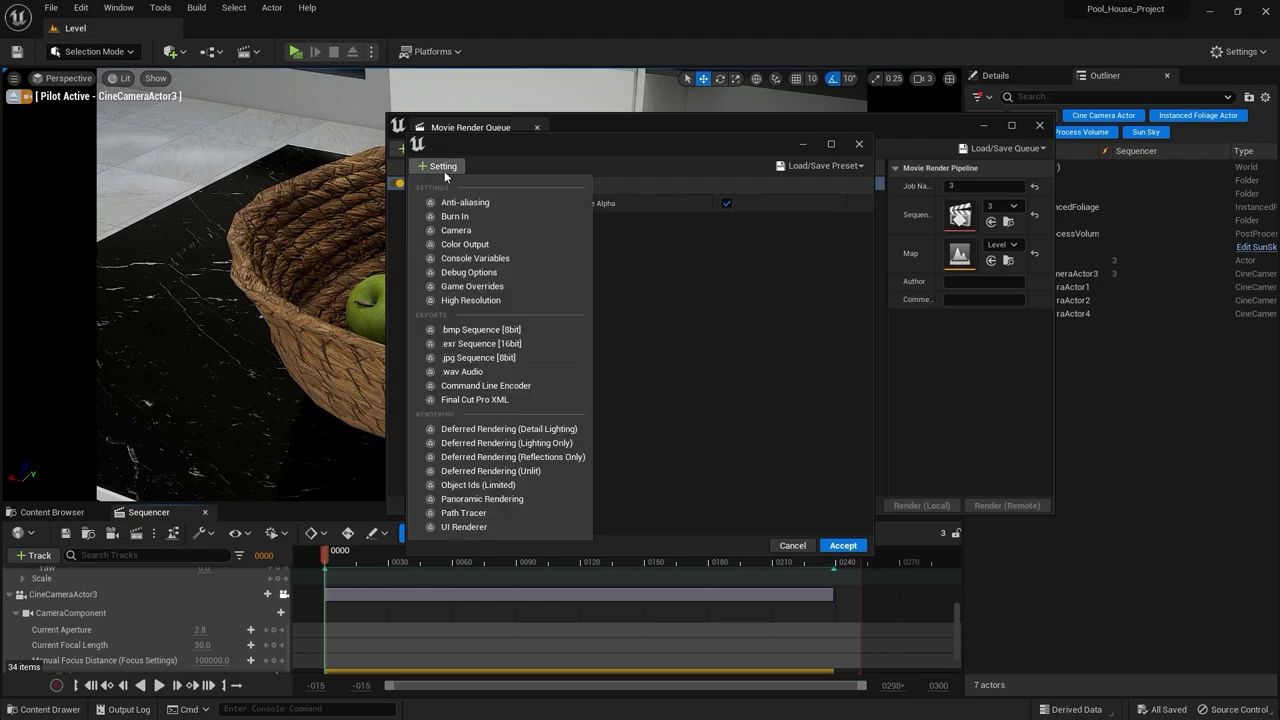
{"action": "left_click", "coordinate": [479, 343]}
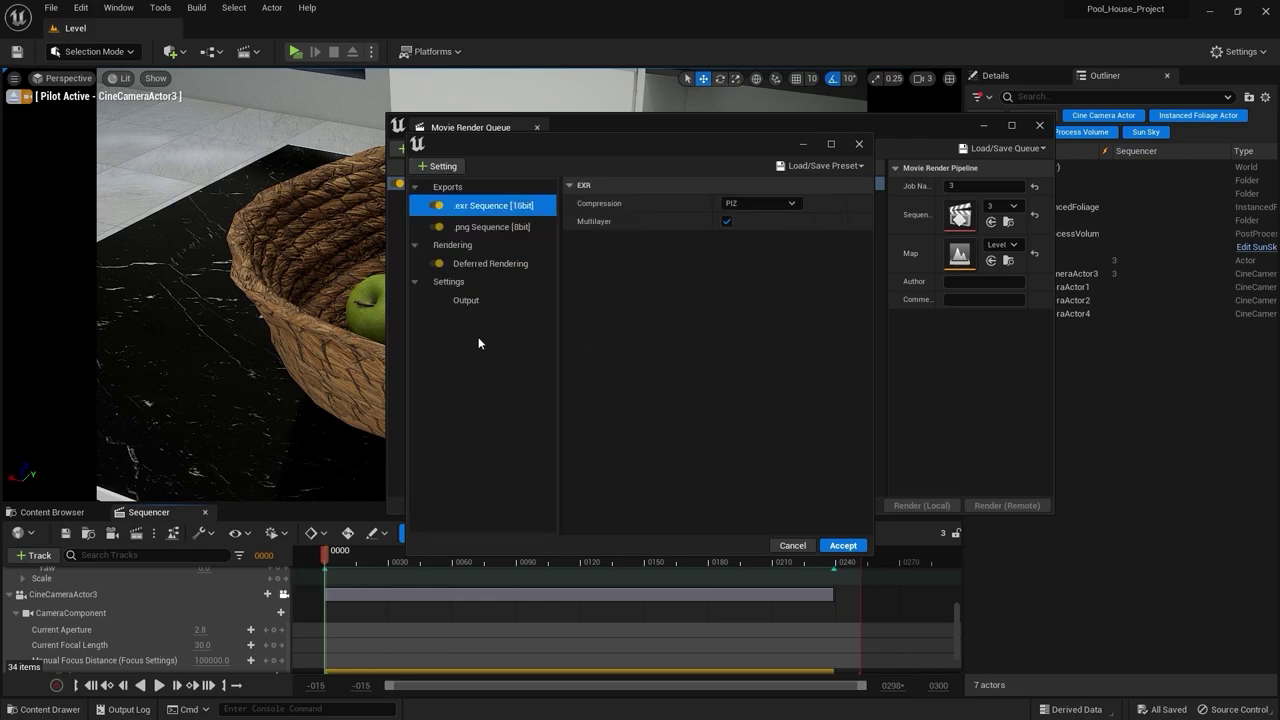
{"action": "left_click", "coordinate": [766, 201]}
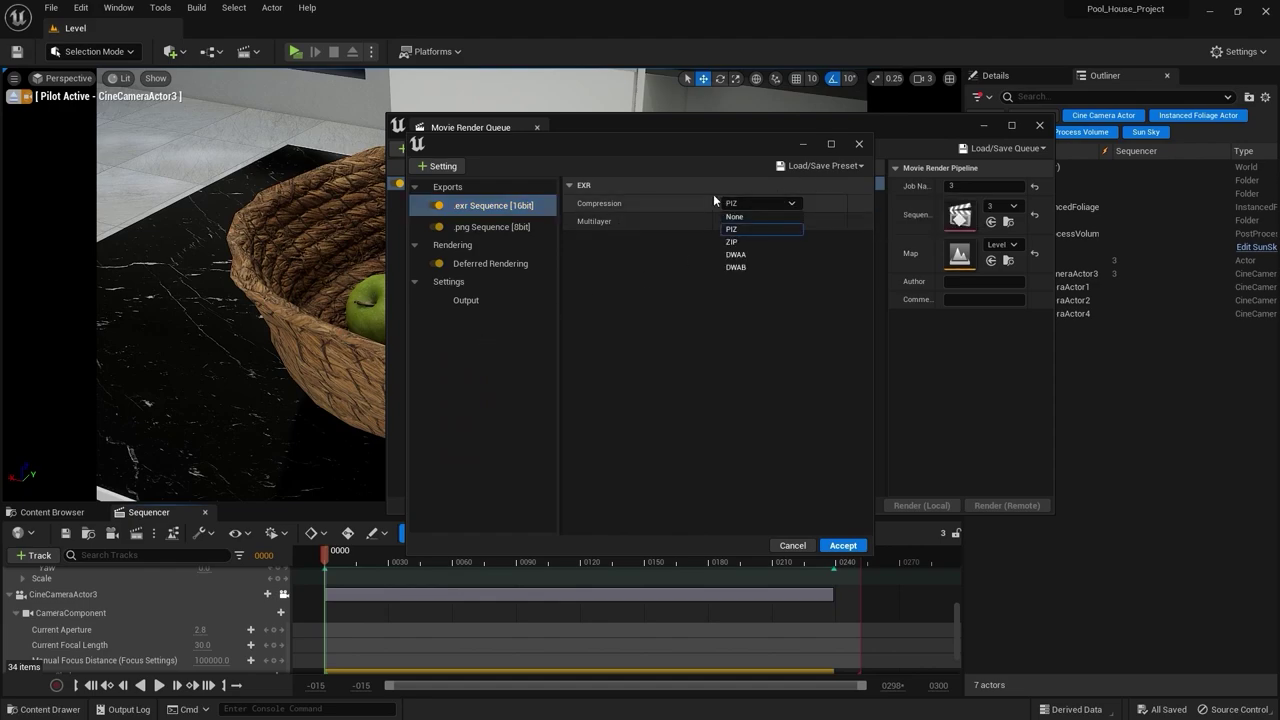
{"action": "left_click", "coordinate": [740, 269]}
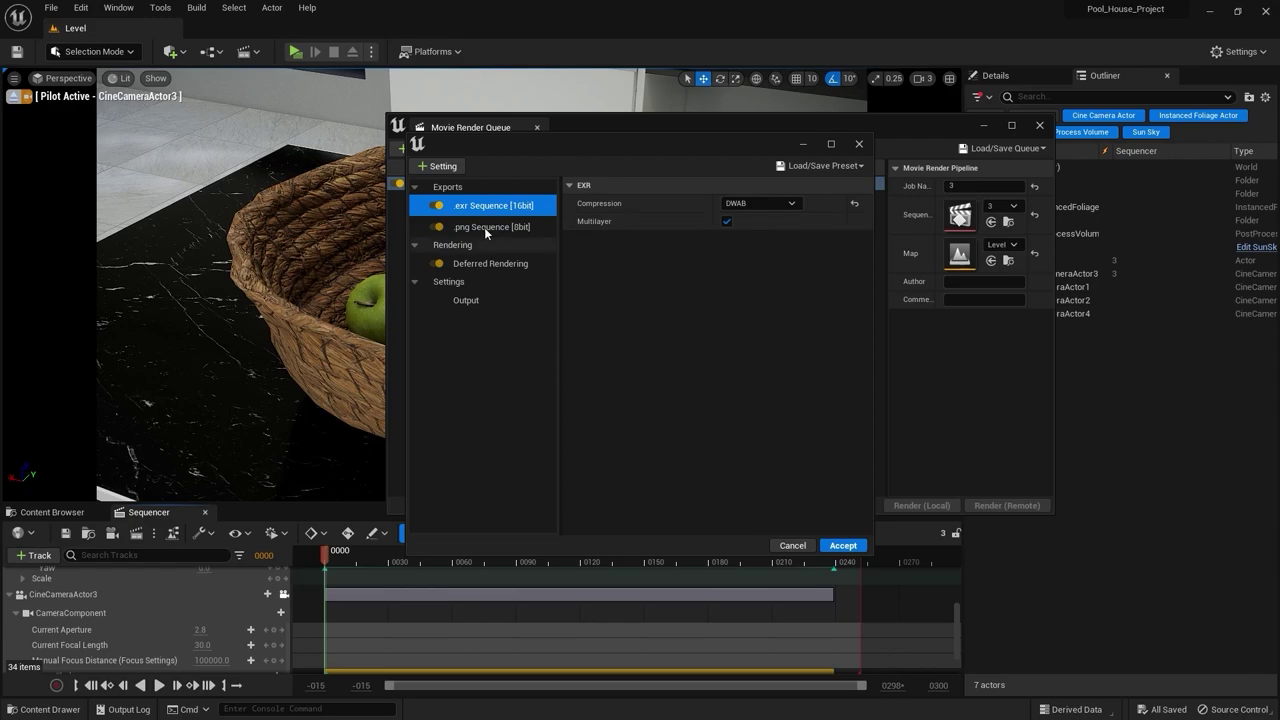
{"action": "left_click", "coordinate": [437, 227]}
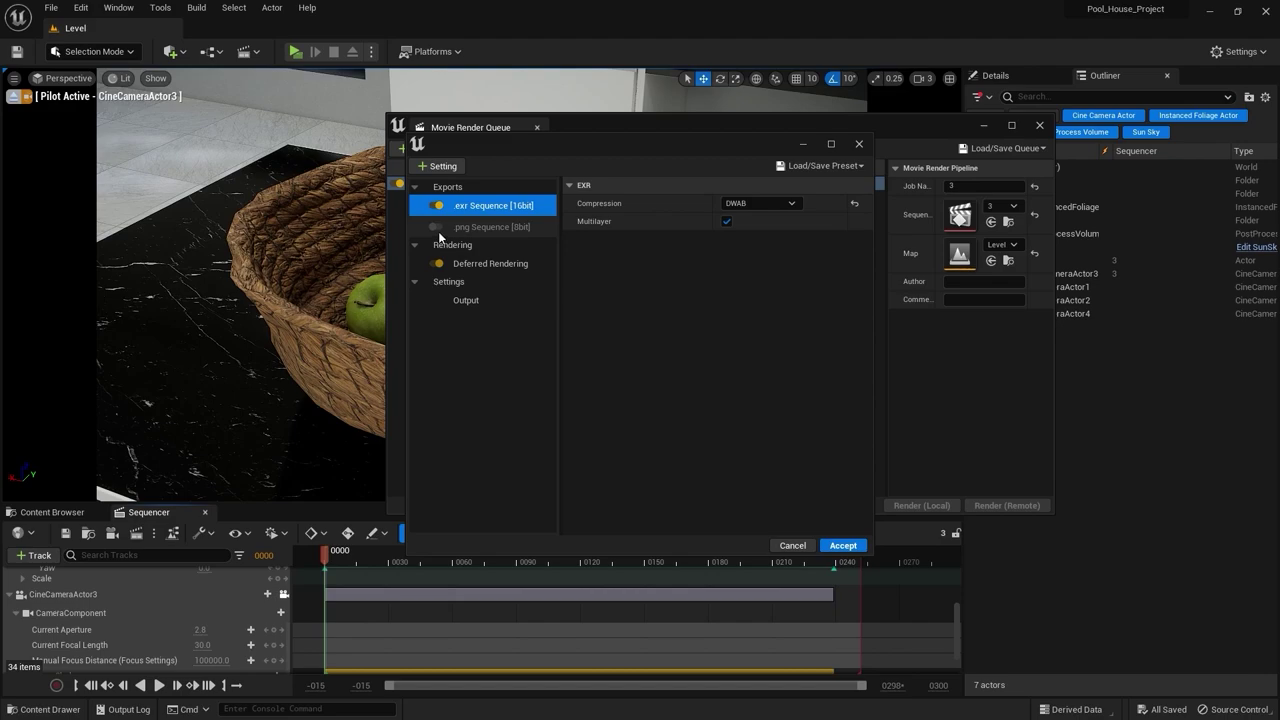
{"action": "left_click", "coordinate": [433, 228]}
{"action": "key", "text": "Delete"}
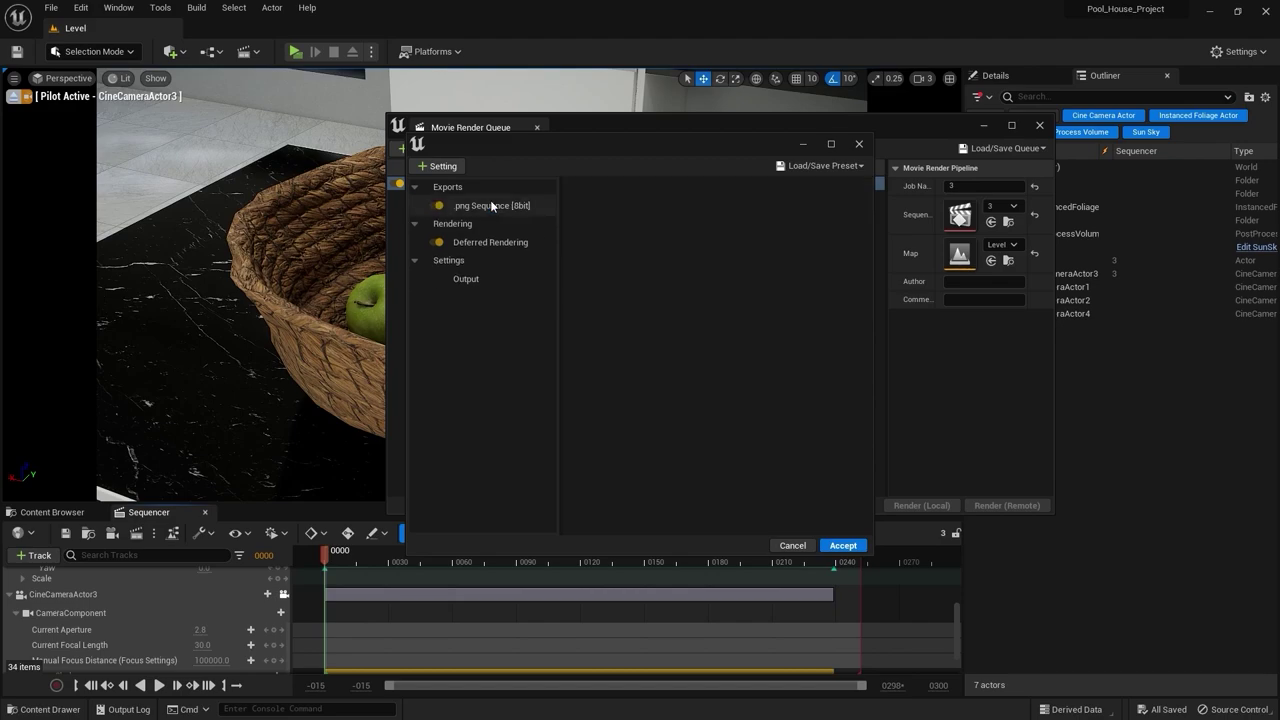
Set the render job's output directory to the E:/Renders/Rec TEst folder.
{"action": "left_click", "coordinate": [479, 245]}
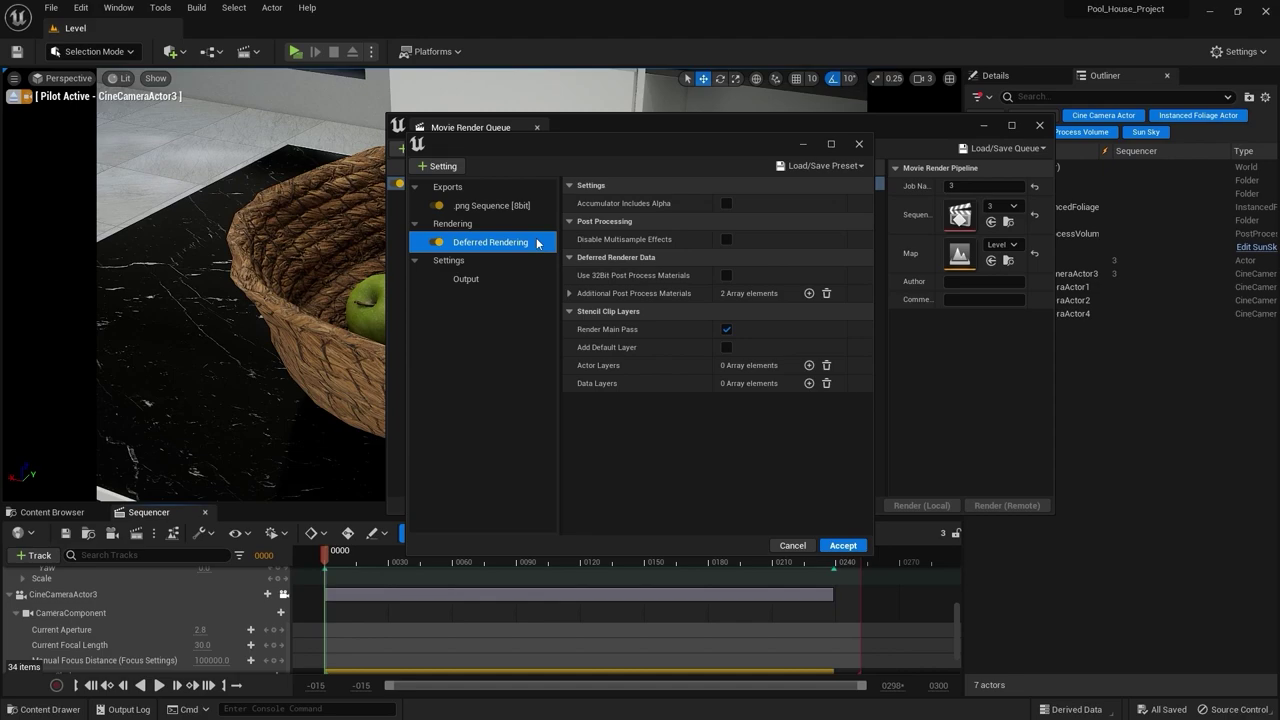
{"action": "left_click", "coordinate": [476, 281]}
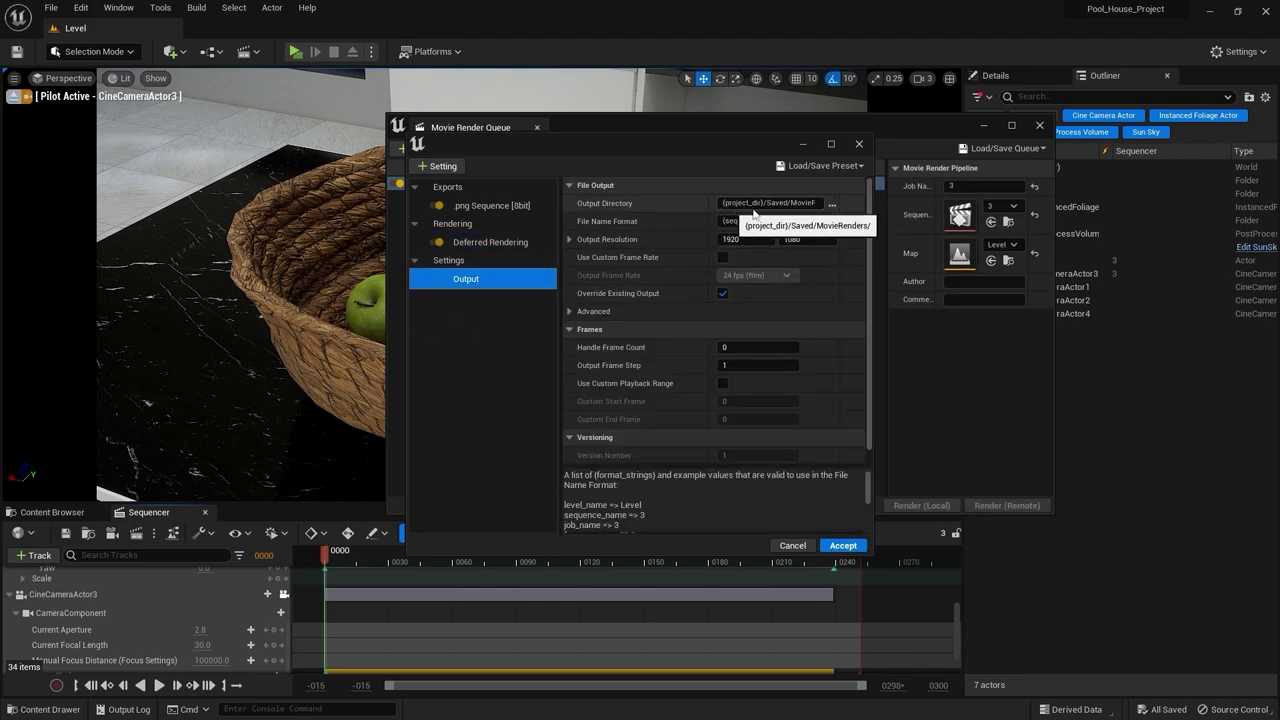
{"action": "left_click", "coordinate": [833, 206]}
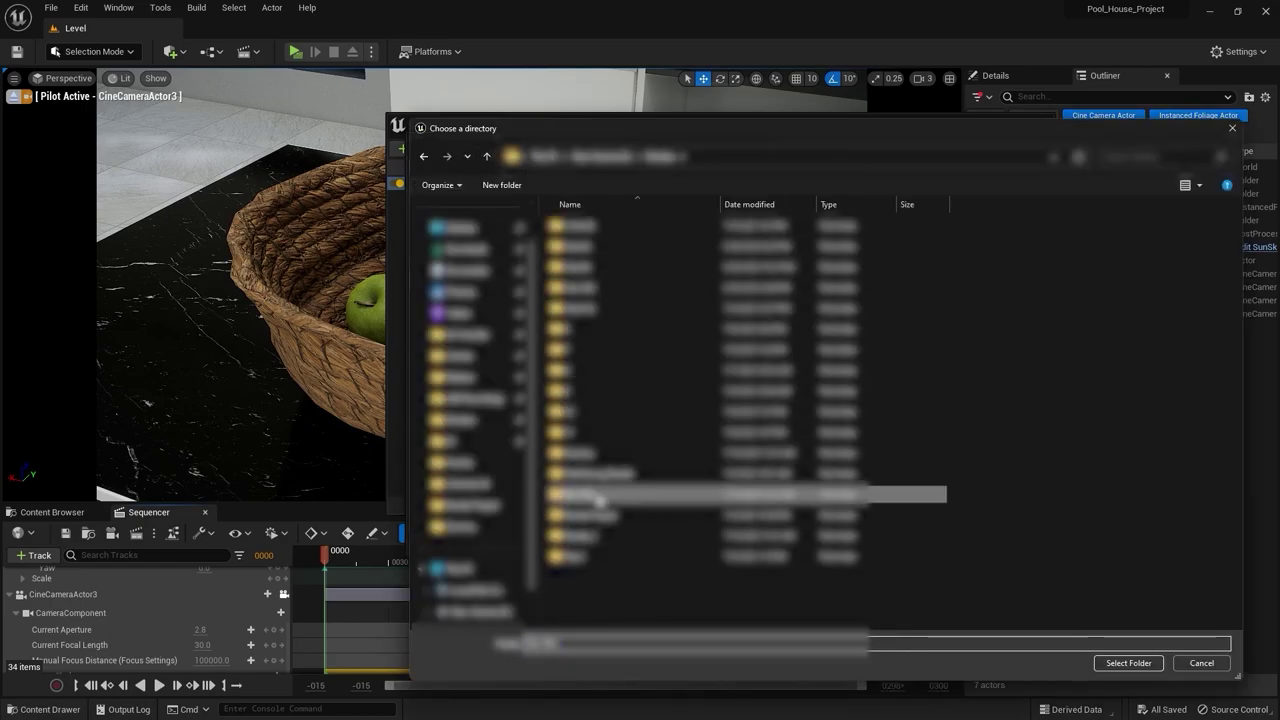
{"action": "left_click", "coordinate": [1128, 663]}
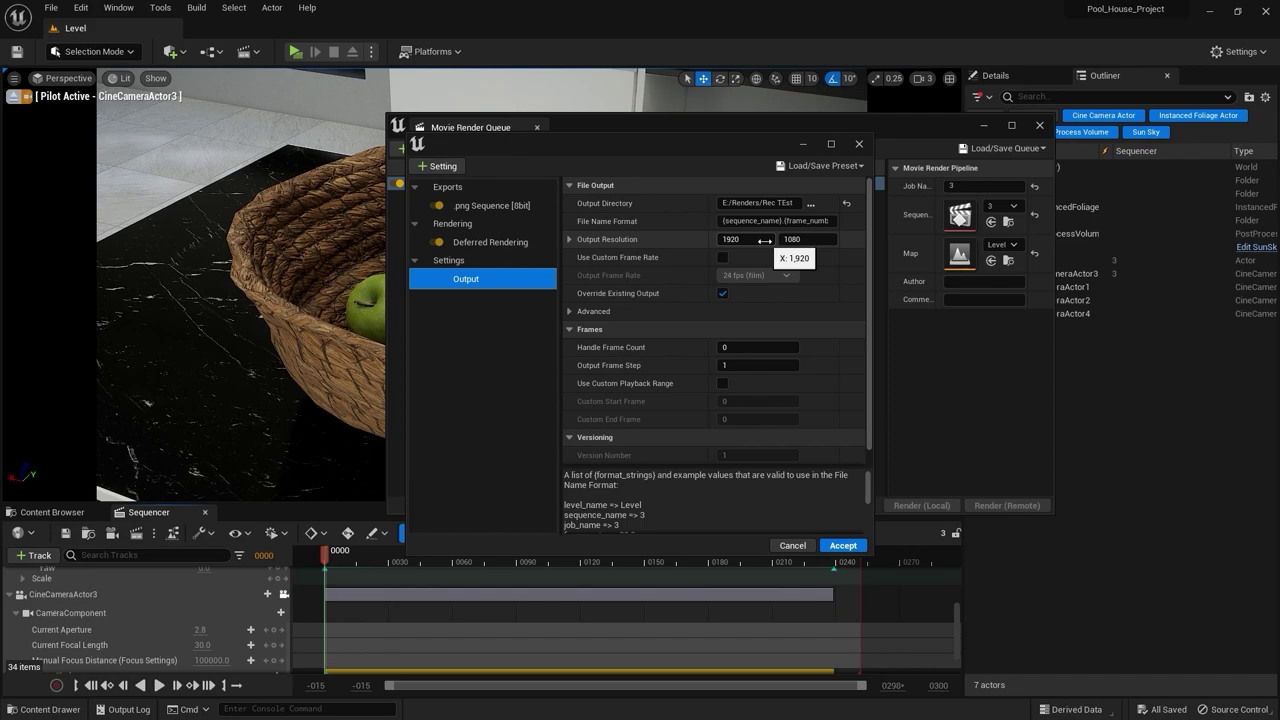
Enable a custom frame rate for the render output and set it to 30 fps.
{"action": "left_click", "coordinate": [724, 257]}
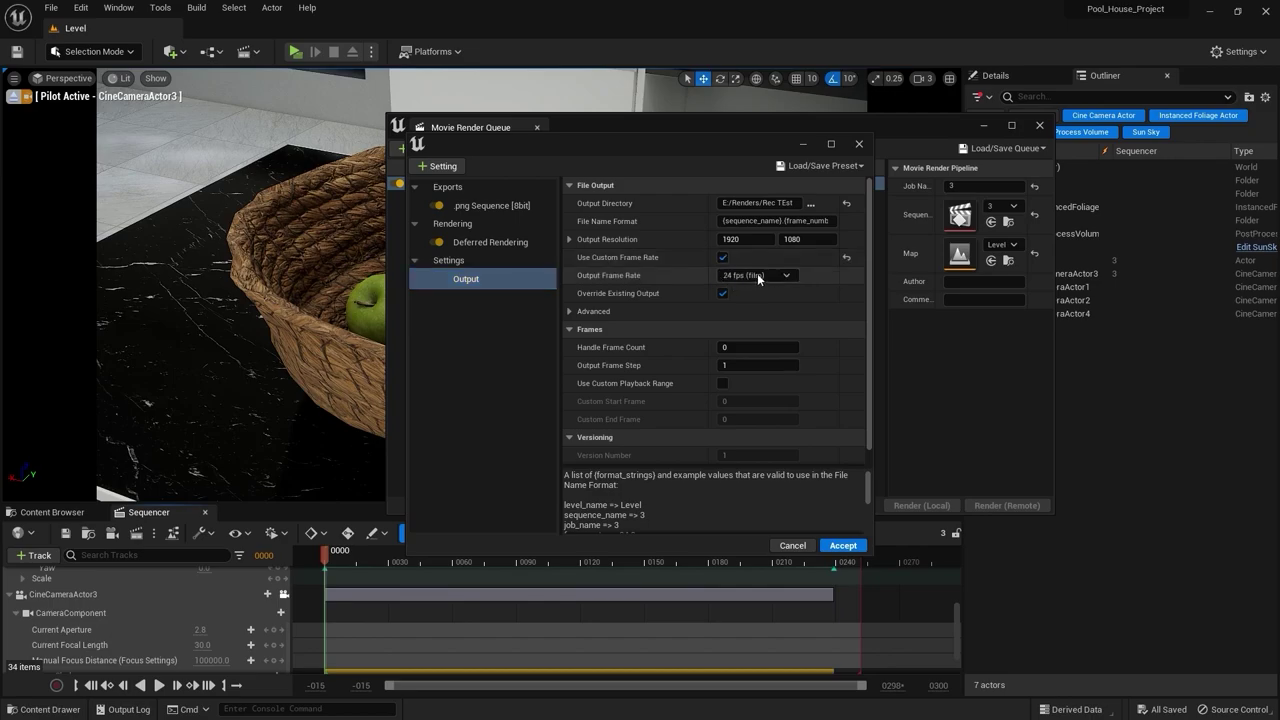
{"action": "left_click", "coordinate": [757, 275]}
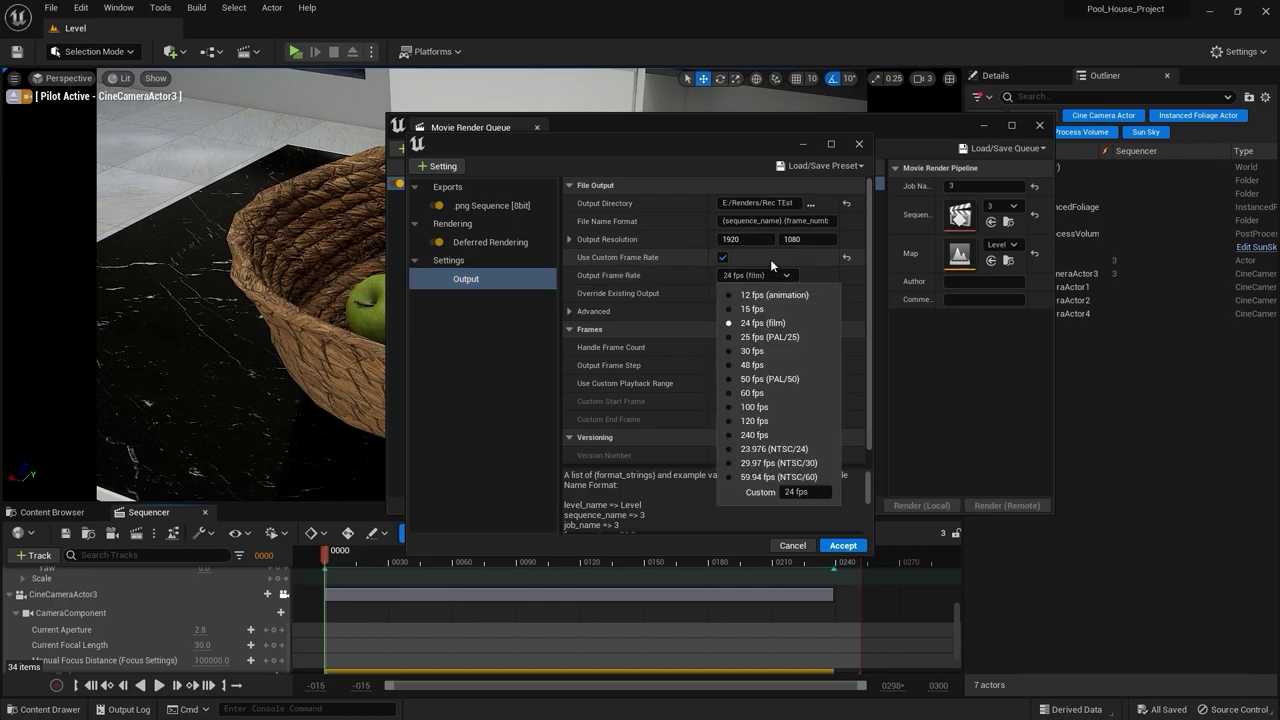
{"action": "left_click", "coordinate": [760, 354]}
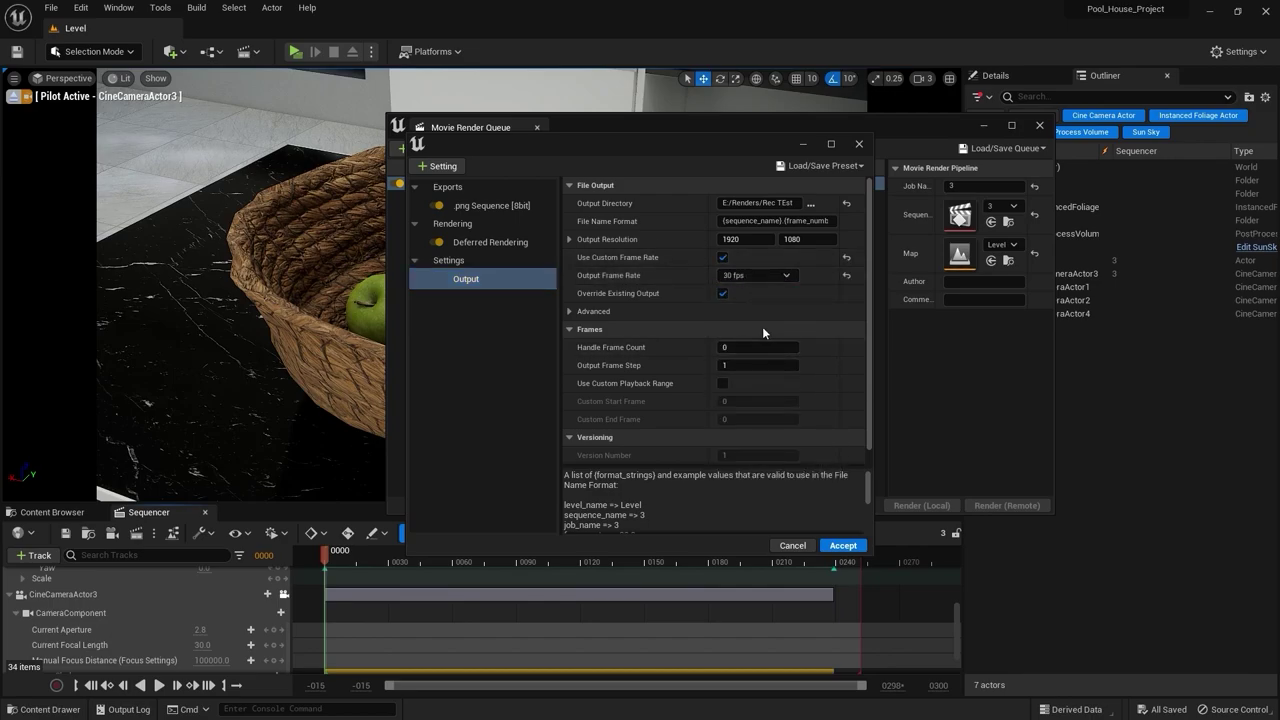
Enable the custom playback range for the output and set the custom end frame to 240.
{"action": "scroll", "coordinate": [779, 384], "scroll_direction": "down", "scroll_amount": 1}
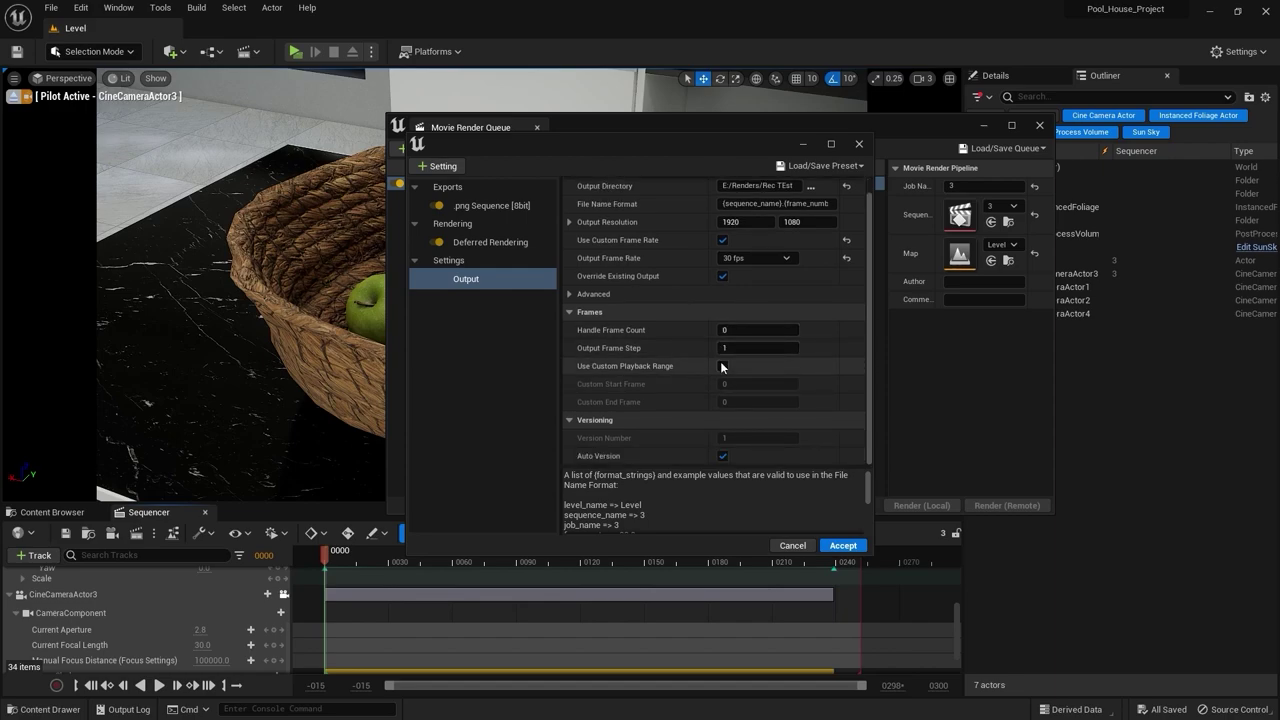
{"action": "left_click", "coordinate": [723, 366]}
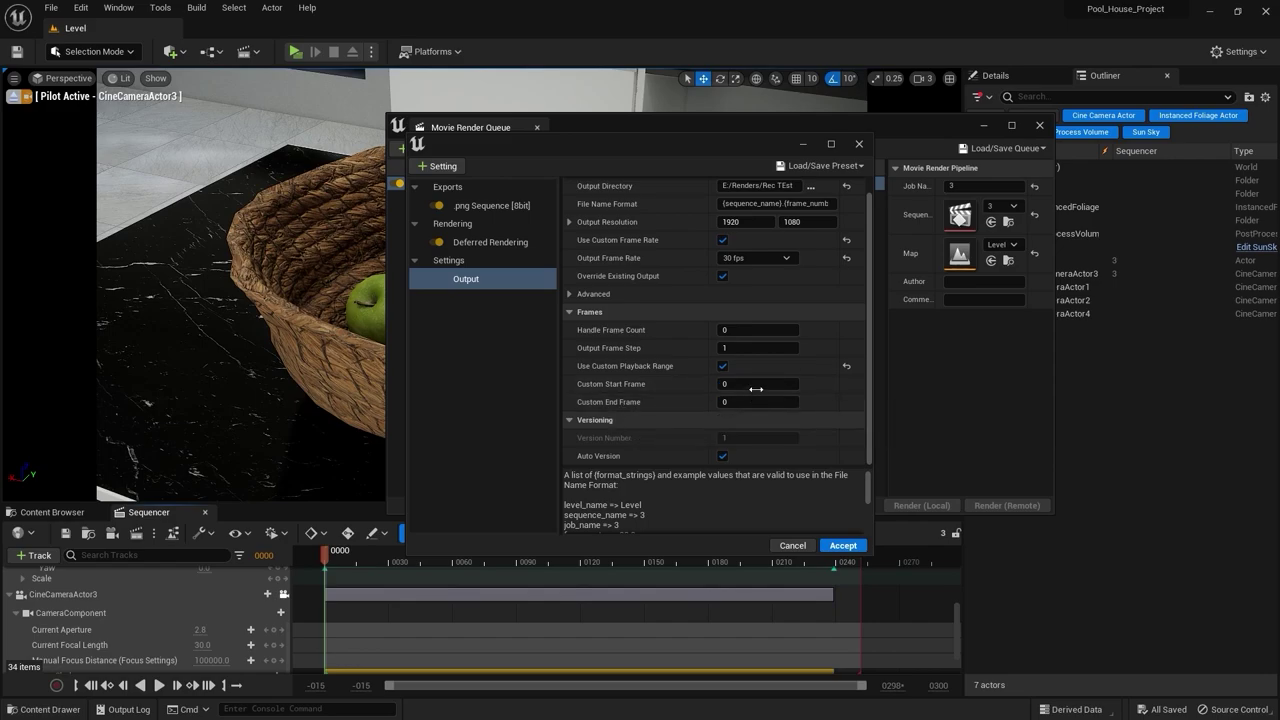
{"action": "left_click", "coordinate": [728, 401]}
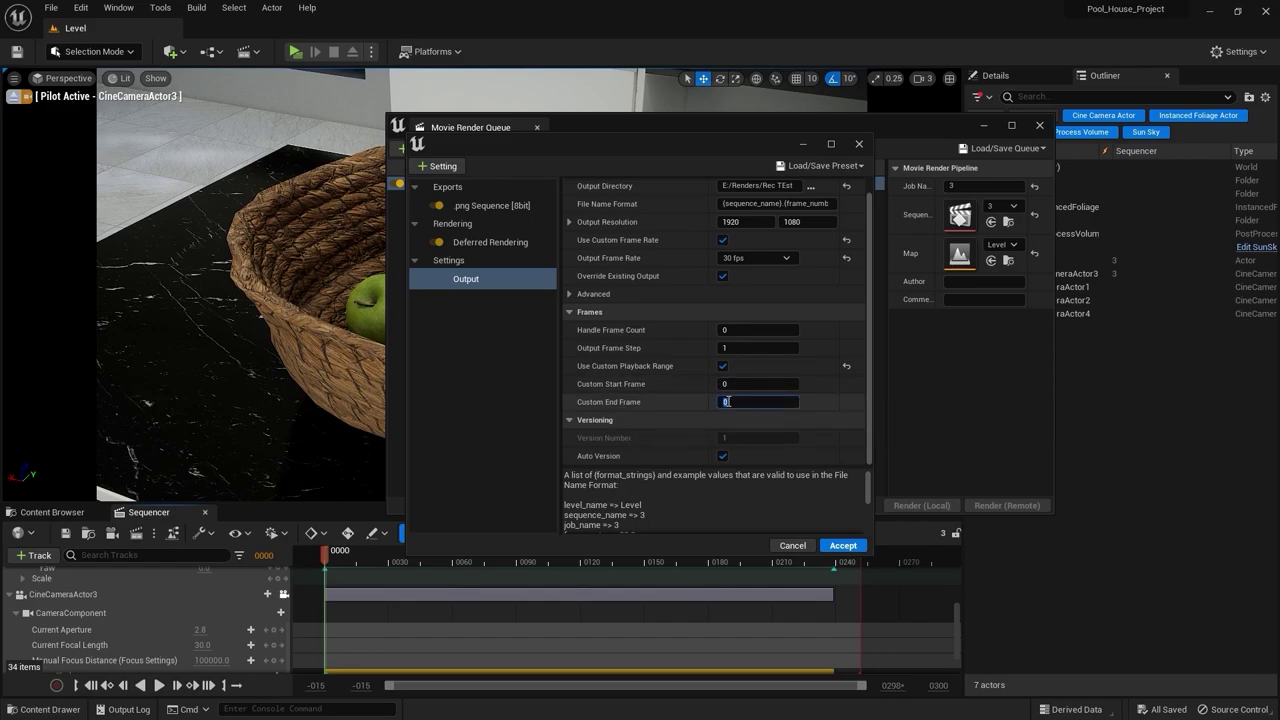
{"action": "type", "text": "240"}
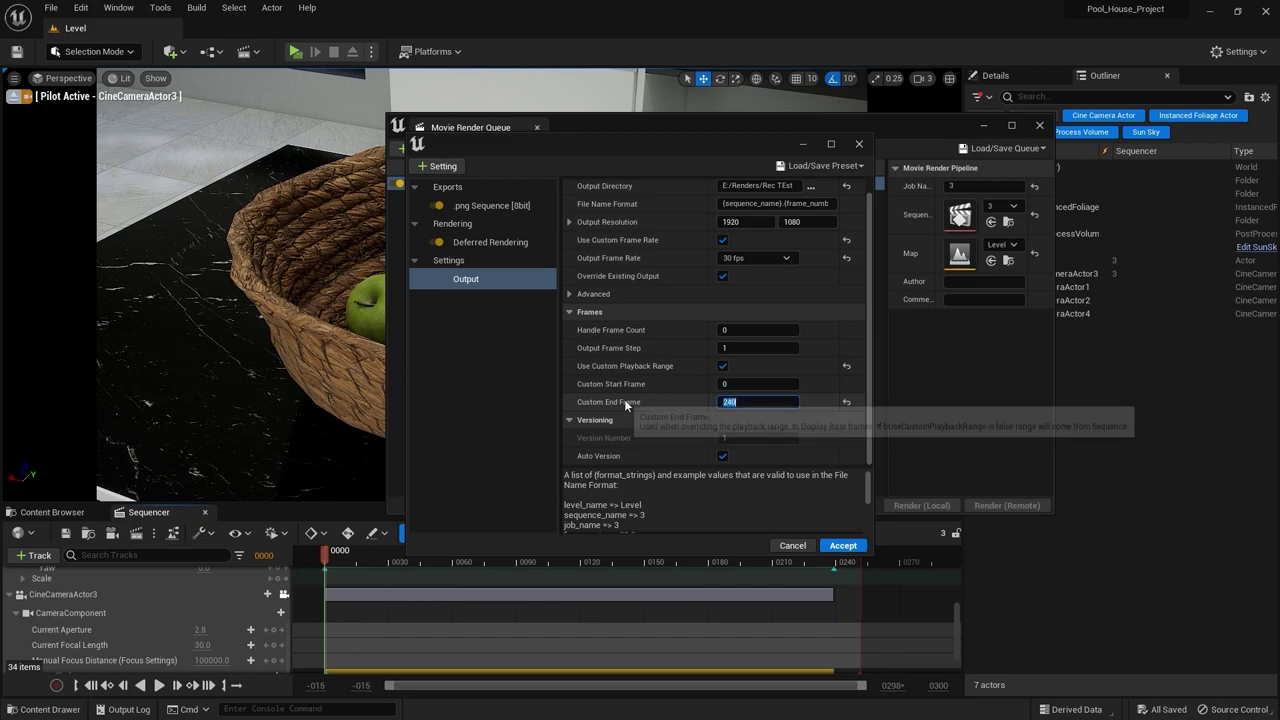
{"action": "left_click", "coordinate": [624, 400]}
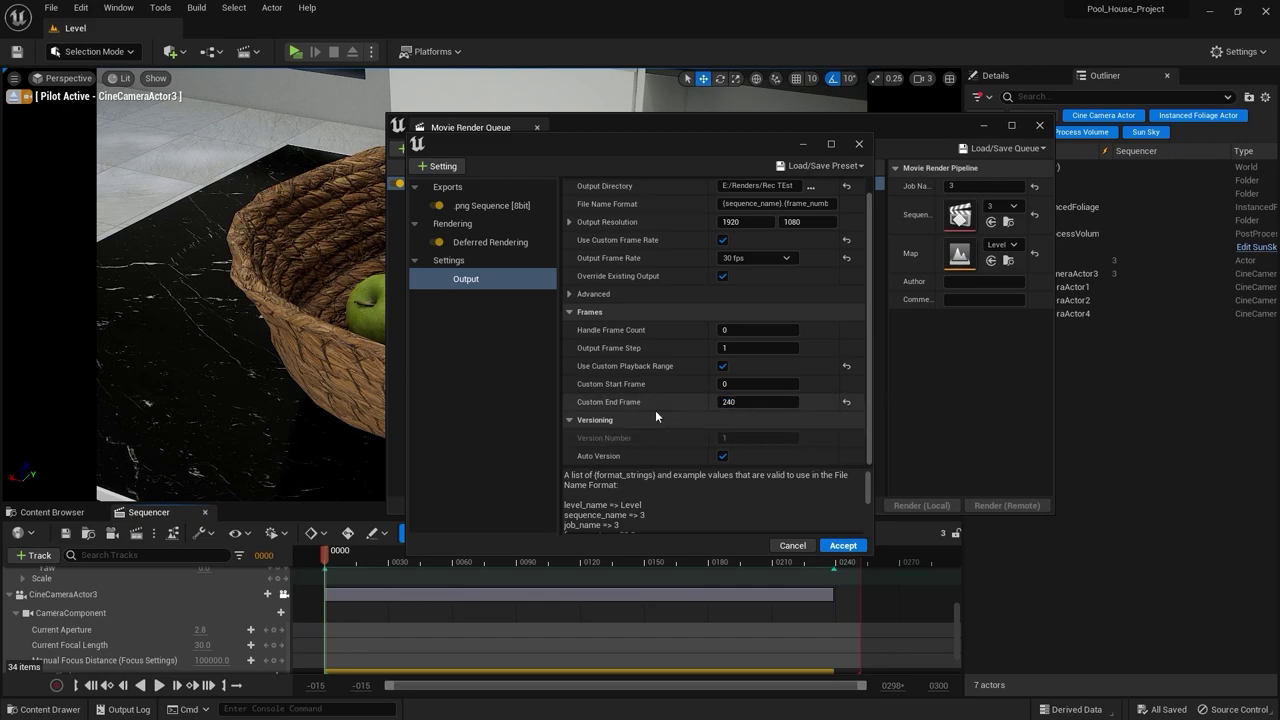
Add the Anti-aliasing setting to the job with a spatial sample count of 4 and a temporal sample count of 4.
{"action": "left_click", "coordinate": [446, 166]}
{"action": "left_click", "coordinate": [468, 201]}
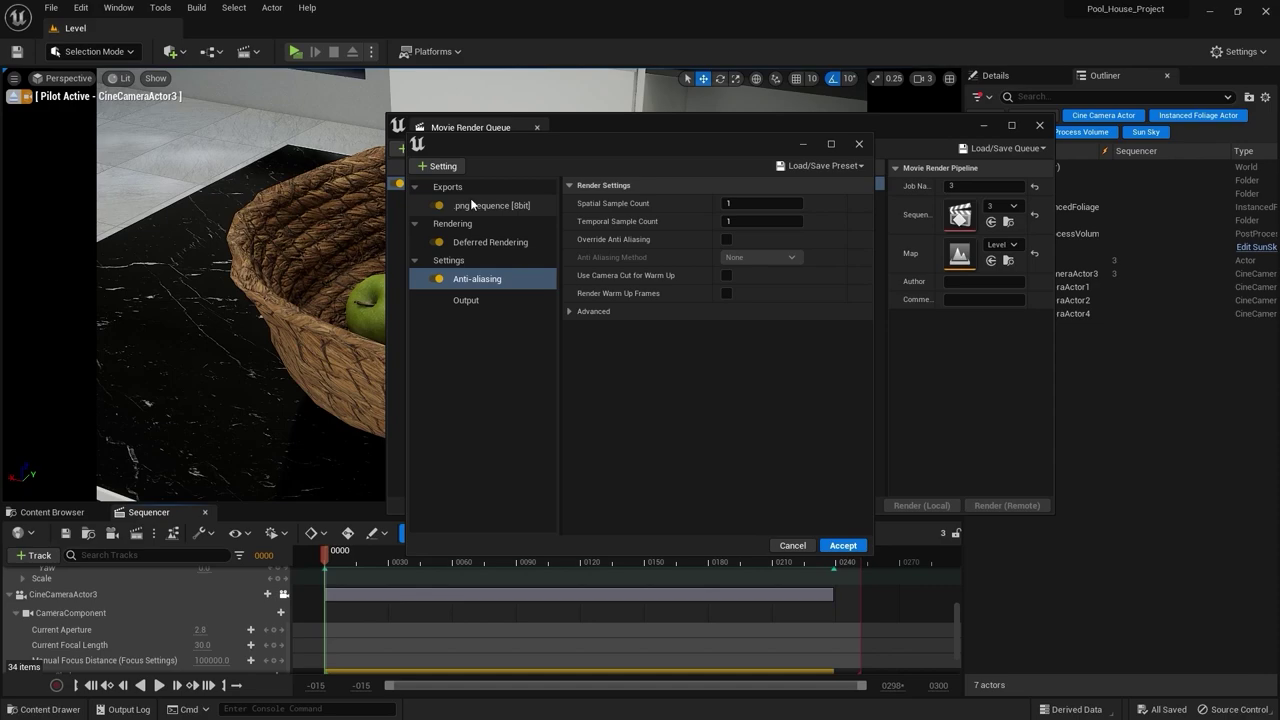
{"action": "mouse_move", "coordinate": [627, 208]}
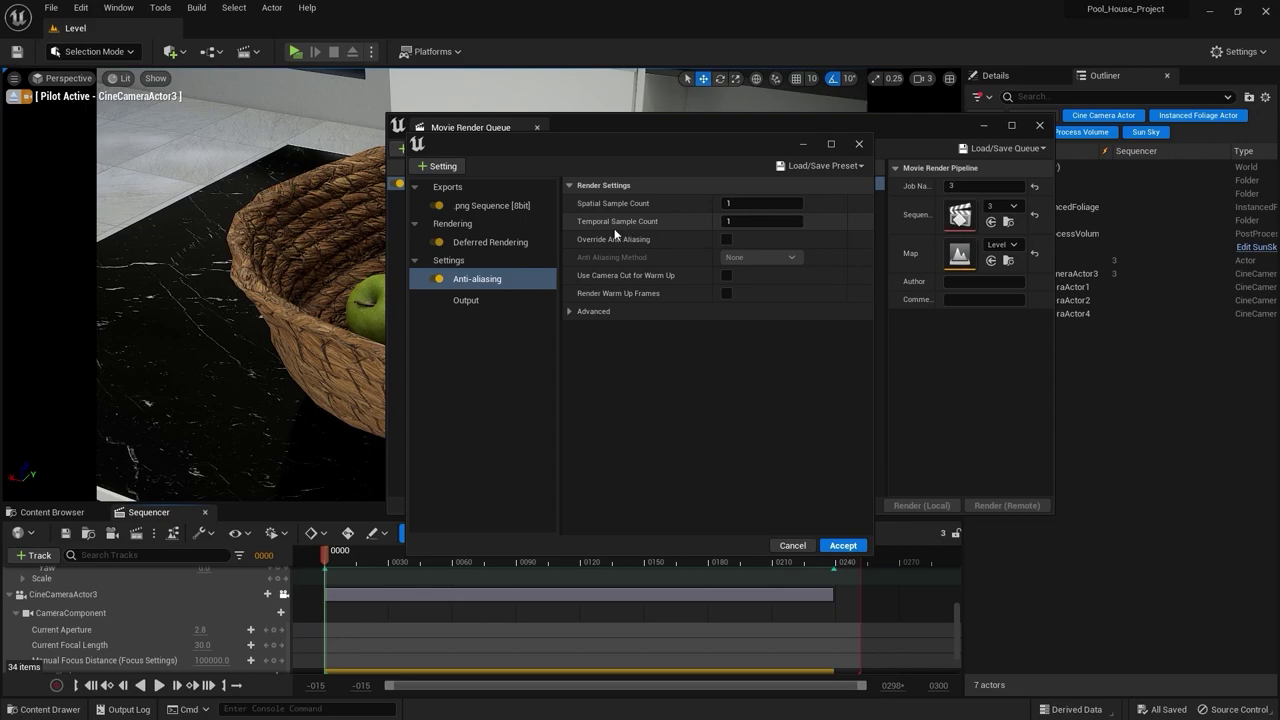
{"action": "left_click", "coordinate": [738, 204]}
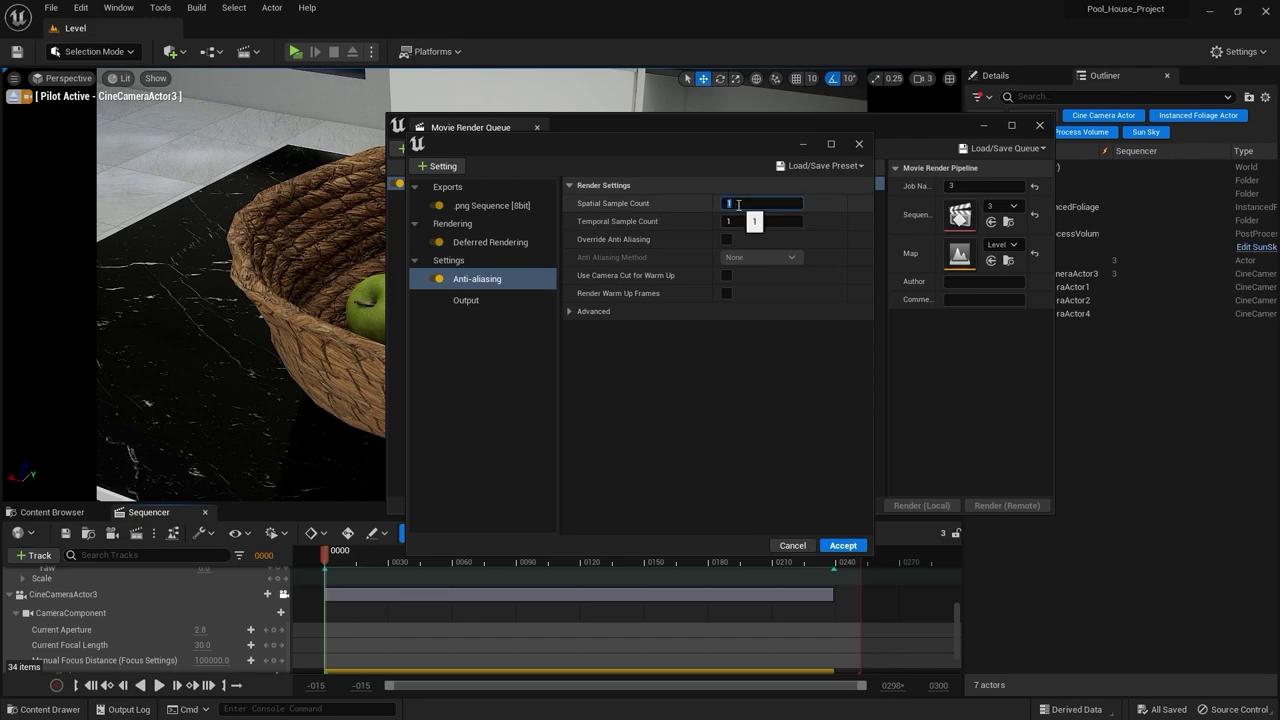
{"action": "type", "text": "4"}
{"action": "key", "text": "Tab"}
{"action": "type", "text": "4"}
{"action": "left_click", "coordinate": [683, 175]}
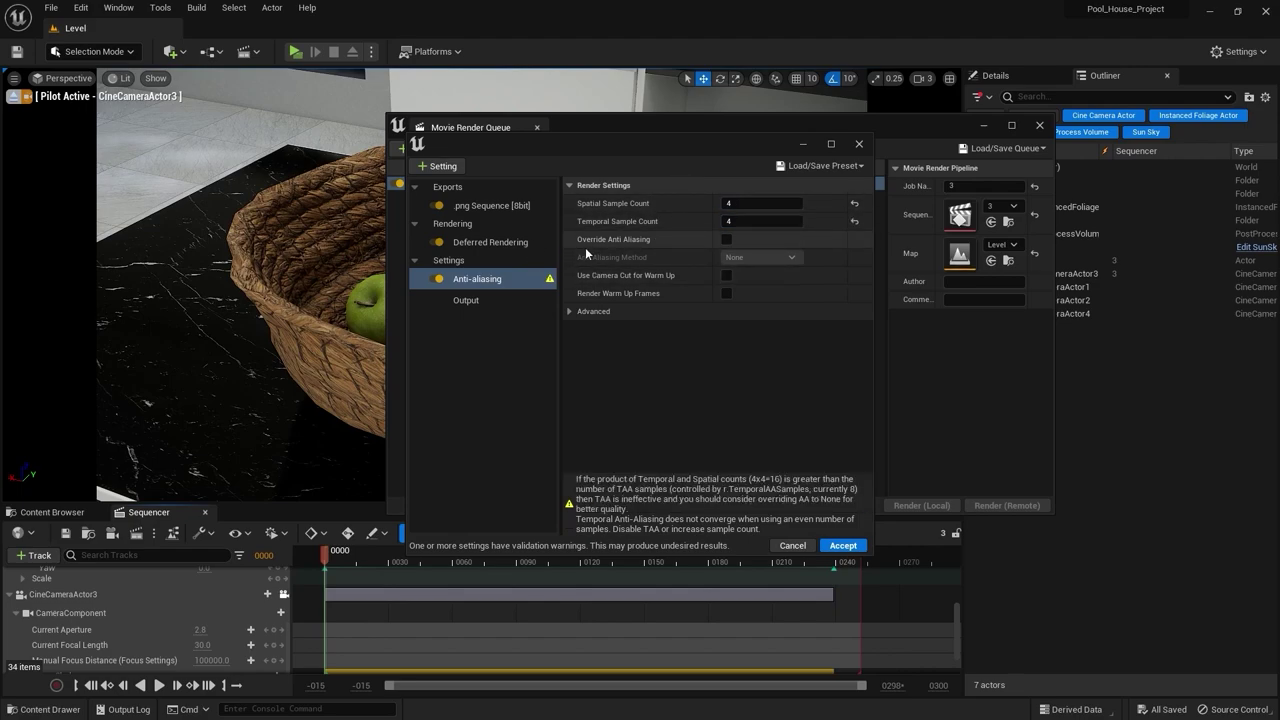
{"action": "left_click", "coordinate": [751, 218]}
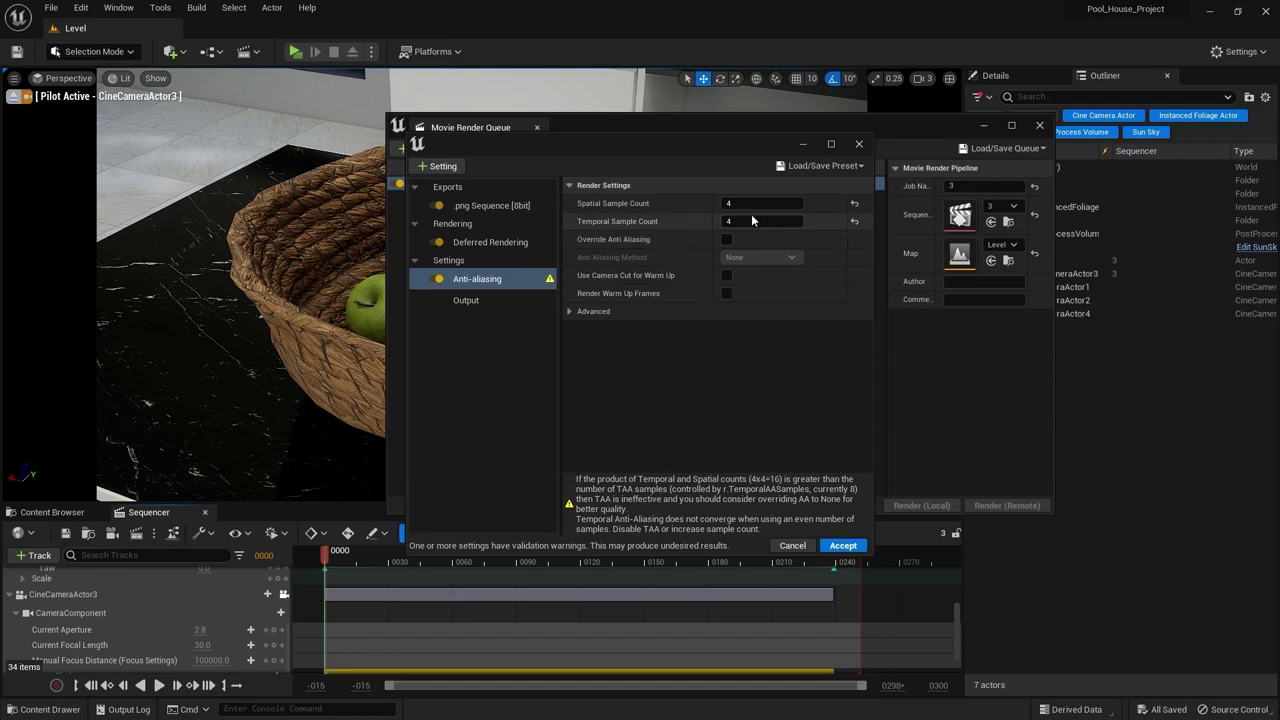
Override the job's anti-aliasing with the method None, accept the settings and render the job locally.
{"action": "left_click", "coordinate": [702, 330]}
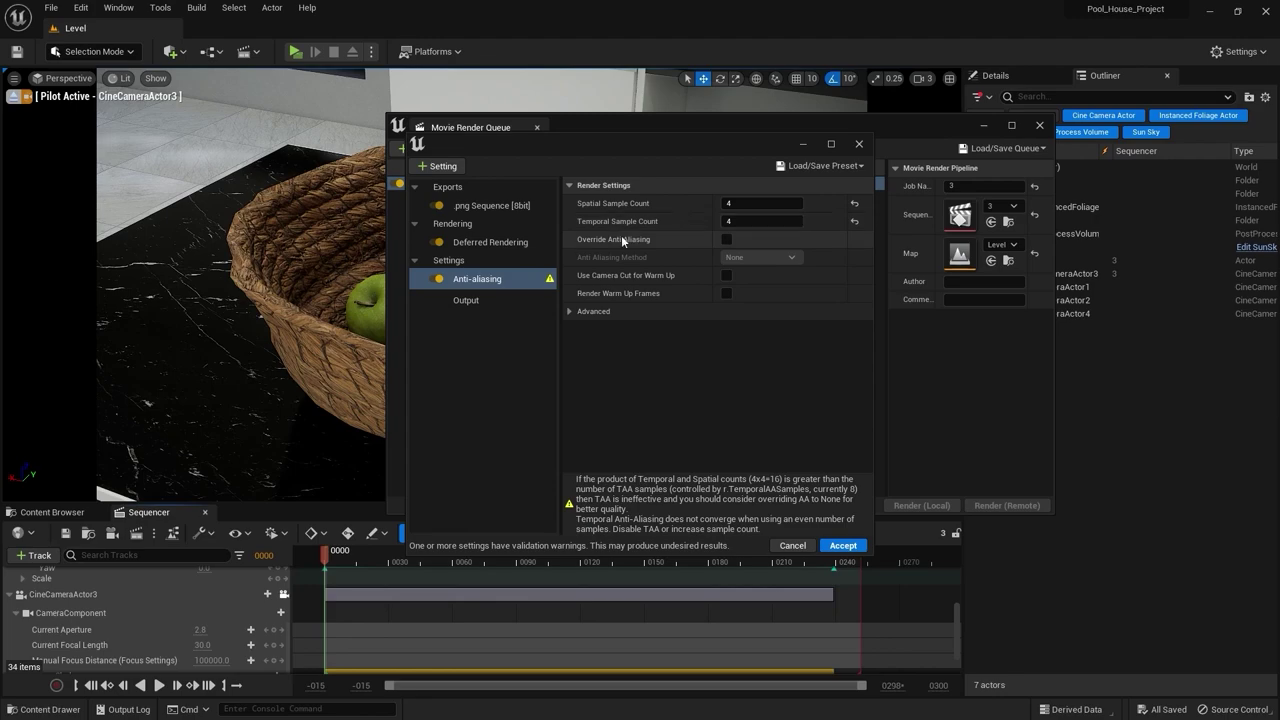
{"action": "left_click", "coordinate": [727, 239]}
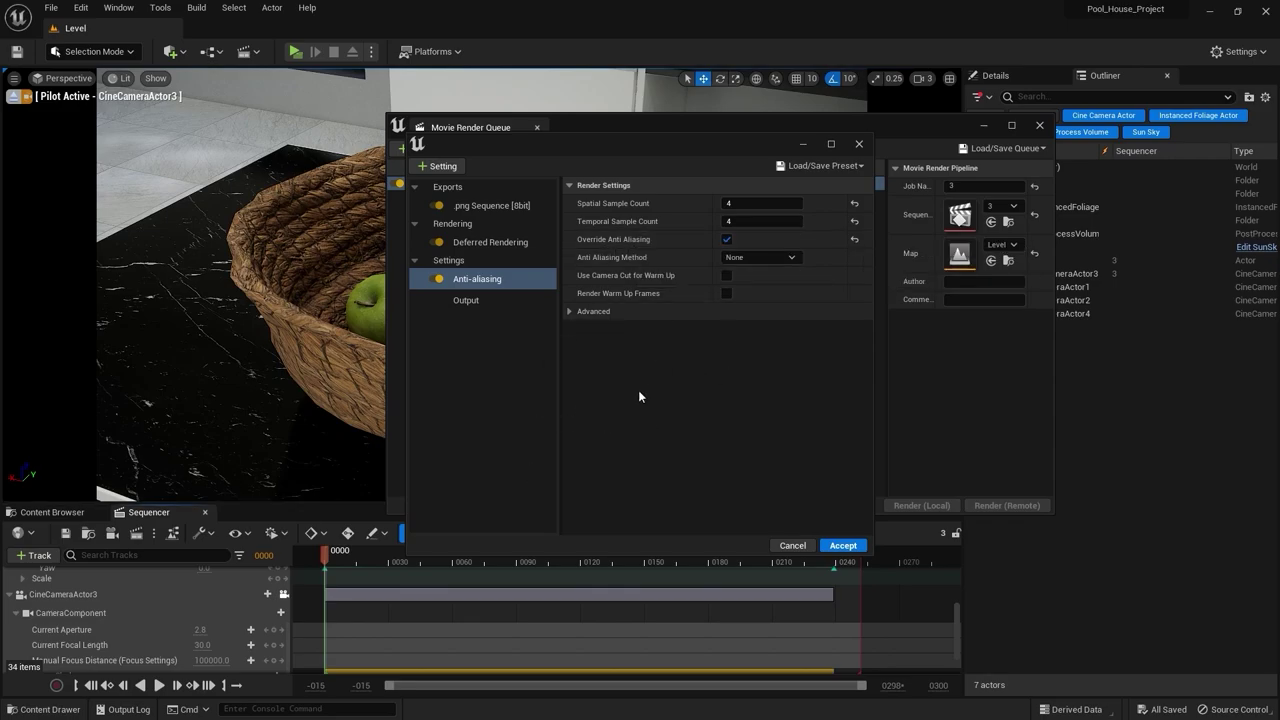
{"action": "left_click", "coordinate": [842, 545]}
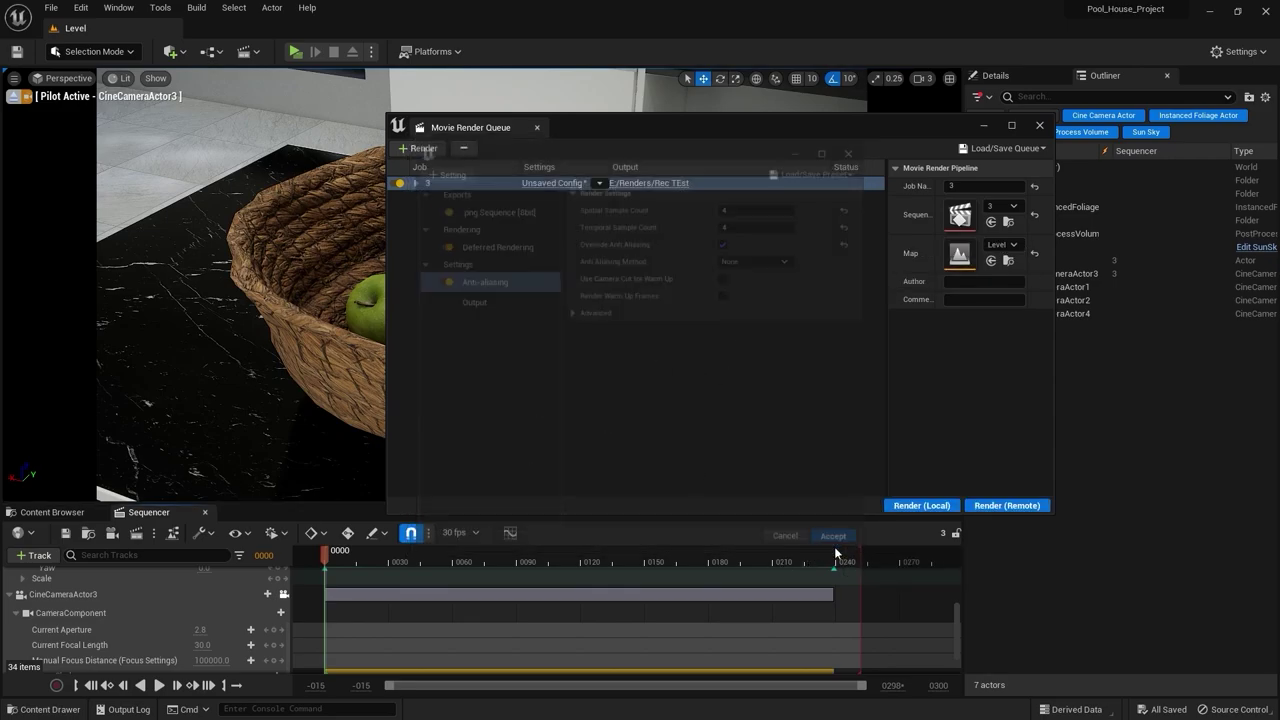
{"action": "left_click", "coordinate": [921, 505]}
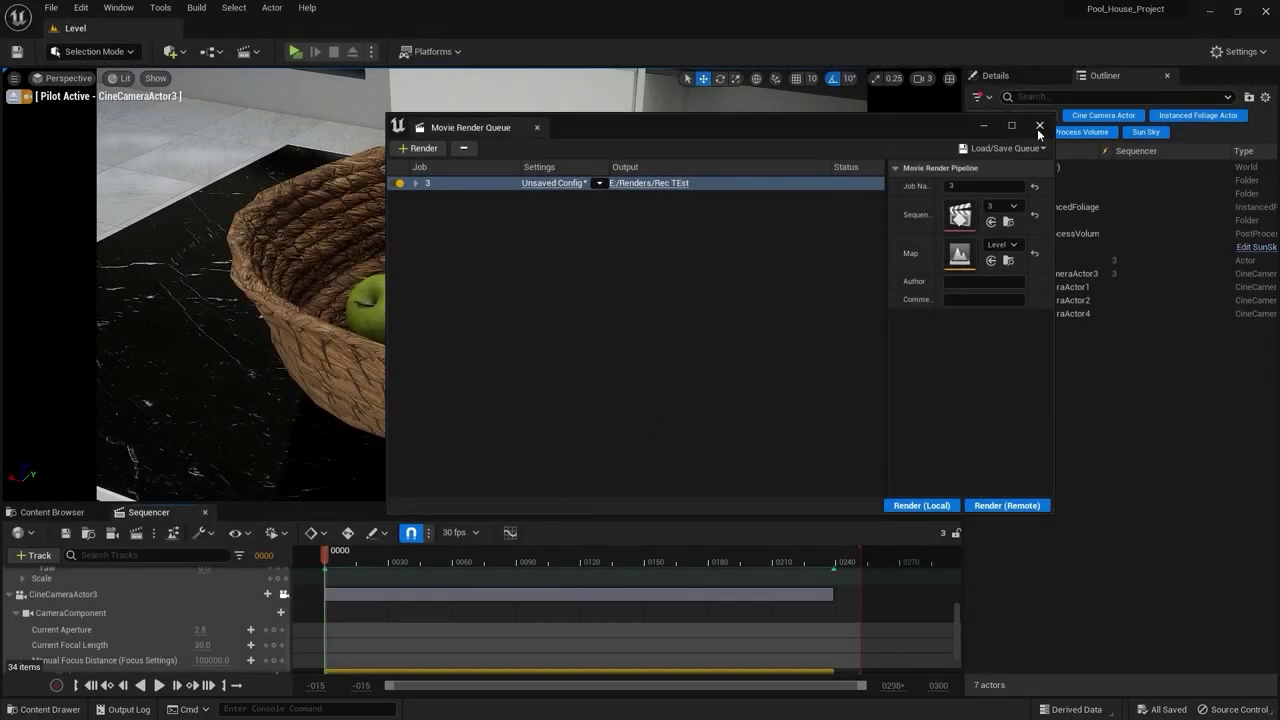
{"action": "left_click", "coordinate": [1039, 126]}
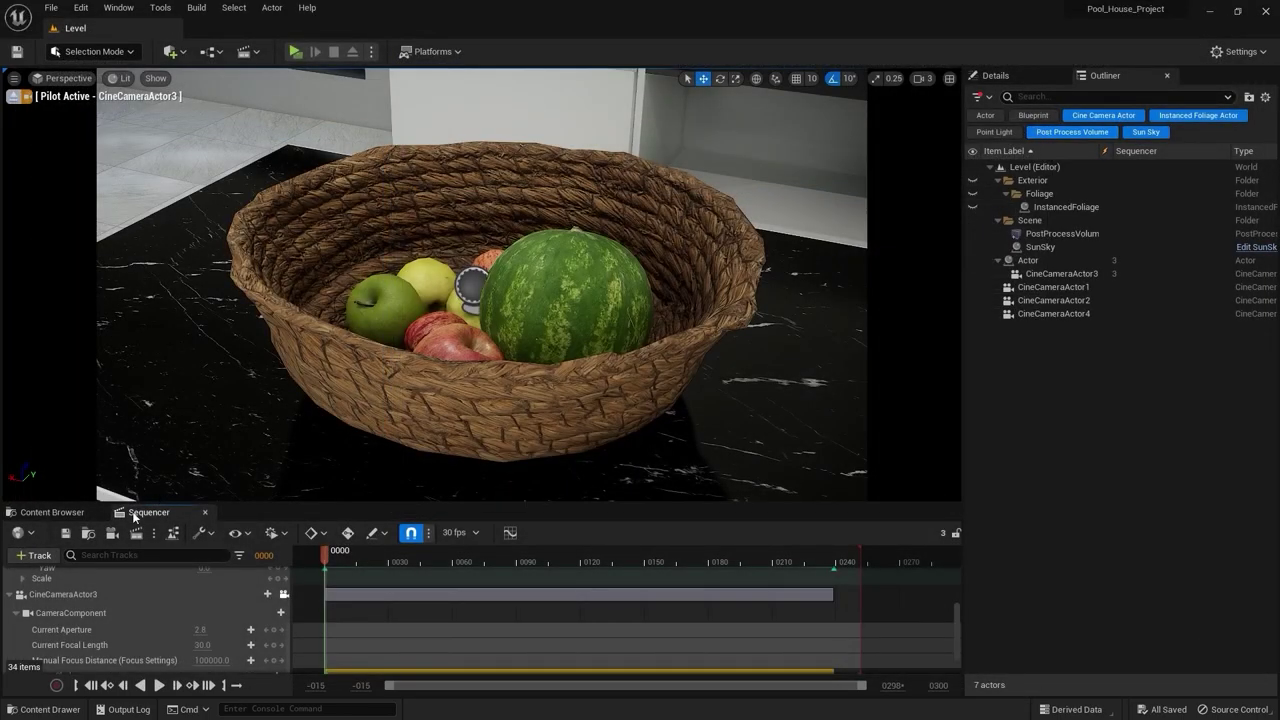
Open the IW_Blueprint asset from the Interactive_Walkthrough/BLueprints content folder.
{"action": "left_click", "coordinate": [47, 513]}
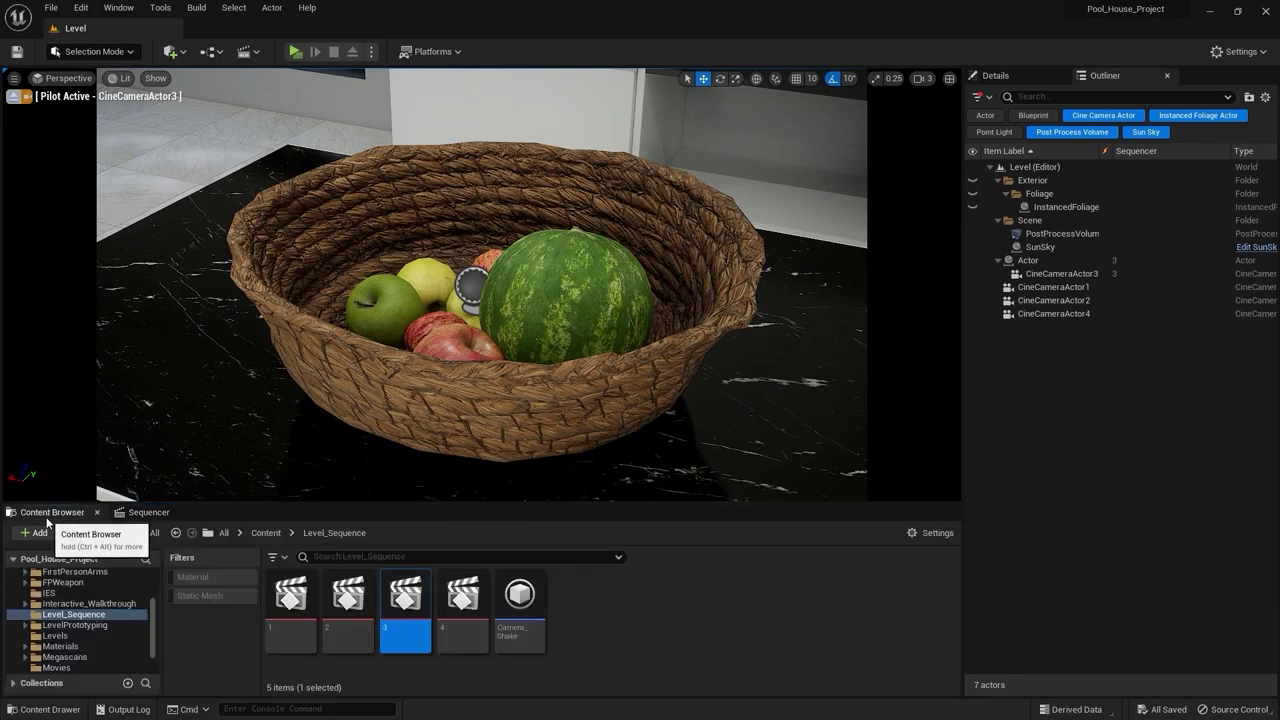
{"action": "left_click", "coordinate": [113, 604]}
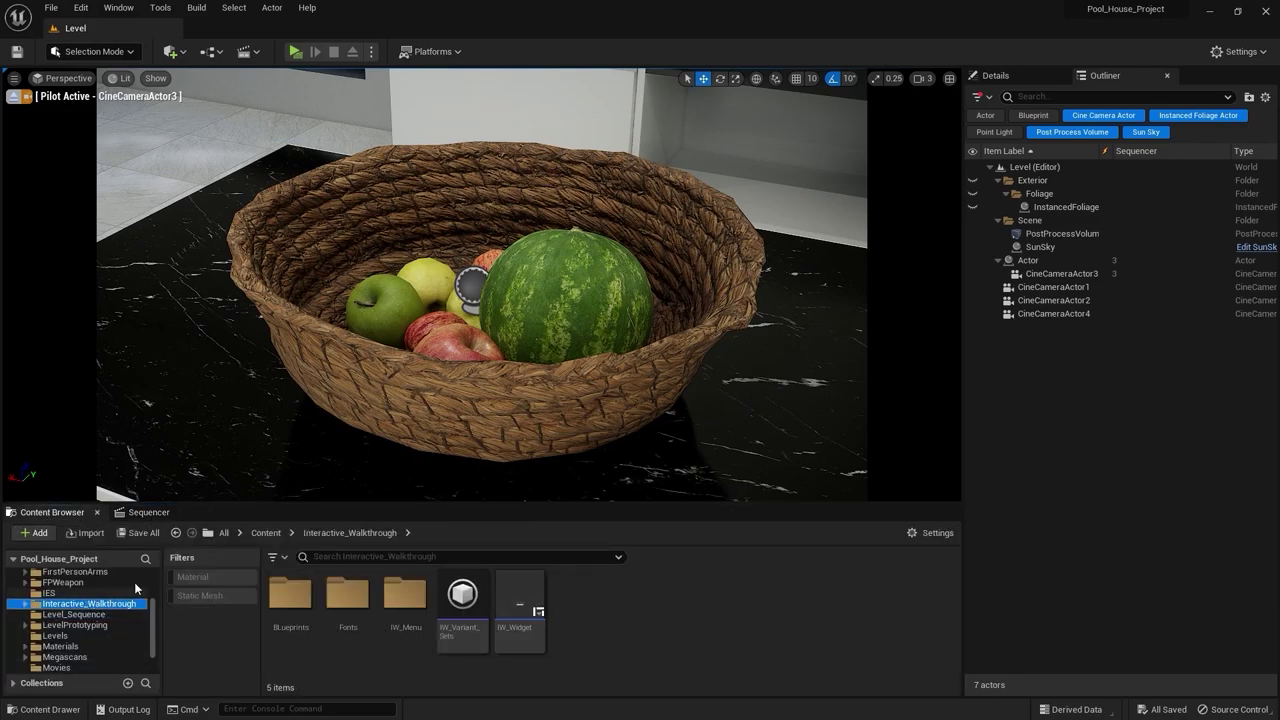
{"action": "double_click", "coordinate": [300, 615]}
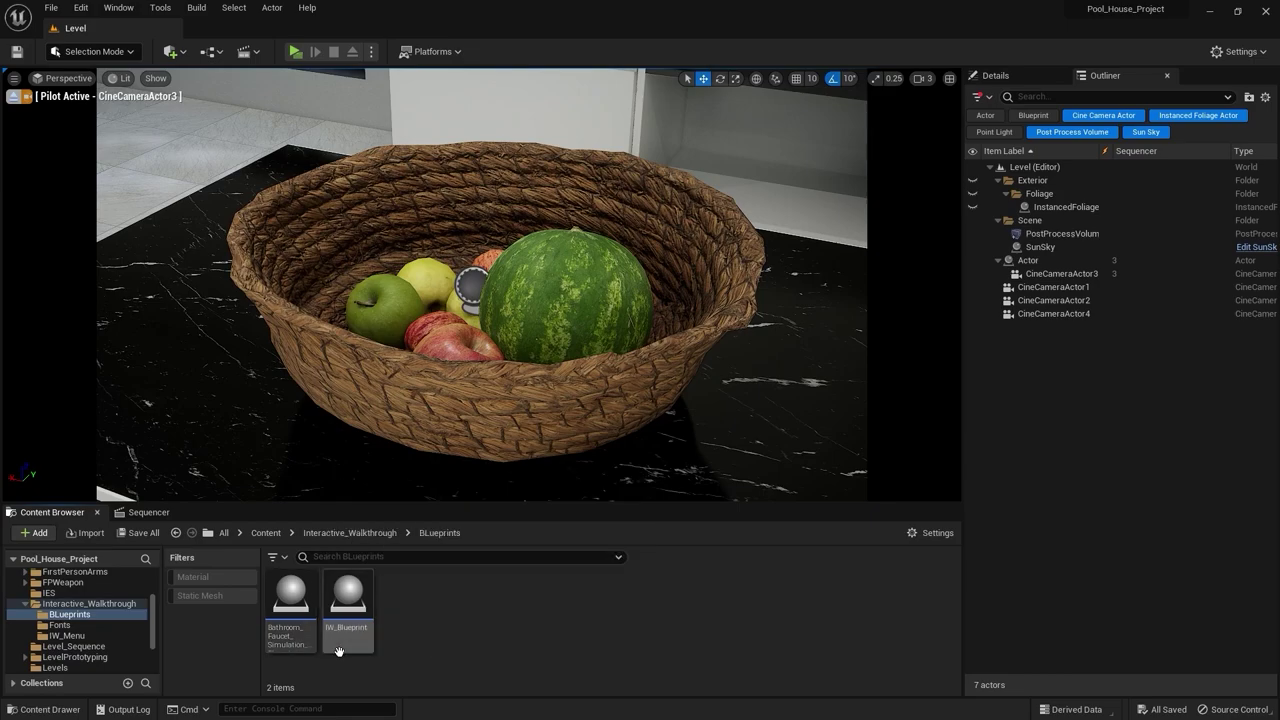
{"action": "left_click", "coordinate": [345, 635]}
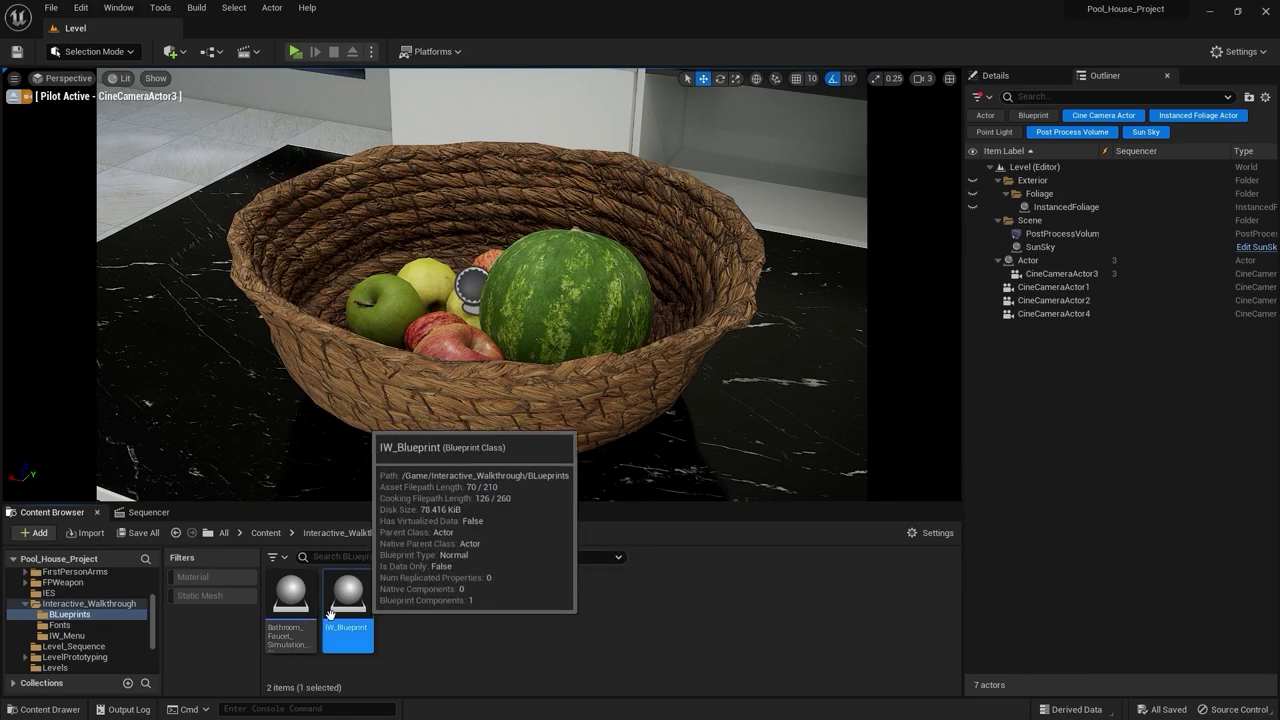
{"action": "double_click", "coordinate": [331, 615]}
Disconnect the Event BeginPlay and Get Player Controller links from the Enable Input node in the event graph.
{"action": "scroll", "coordinate": [482, 340], "scroll_direction": "down", "scroll_amount": 10}
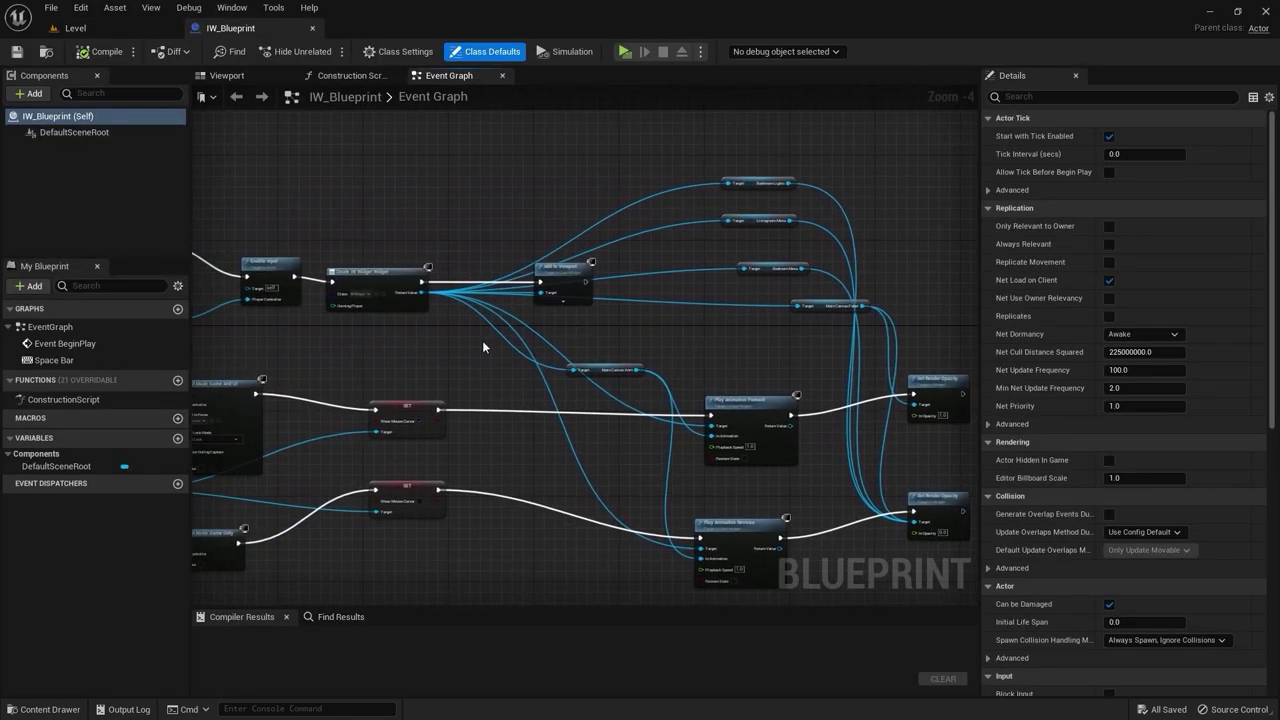
{"action": "scroll", "coordinate": [463, 359], "scroll_direction": "up", "scroll_amount": 15}
{"action": "right_click_drag", "start_coordinate": [654, 274], "coordinate": [455, 319]}
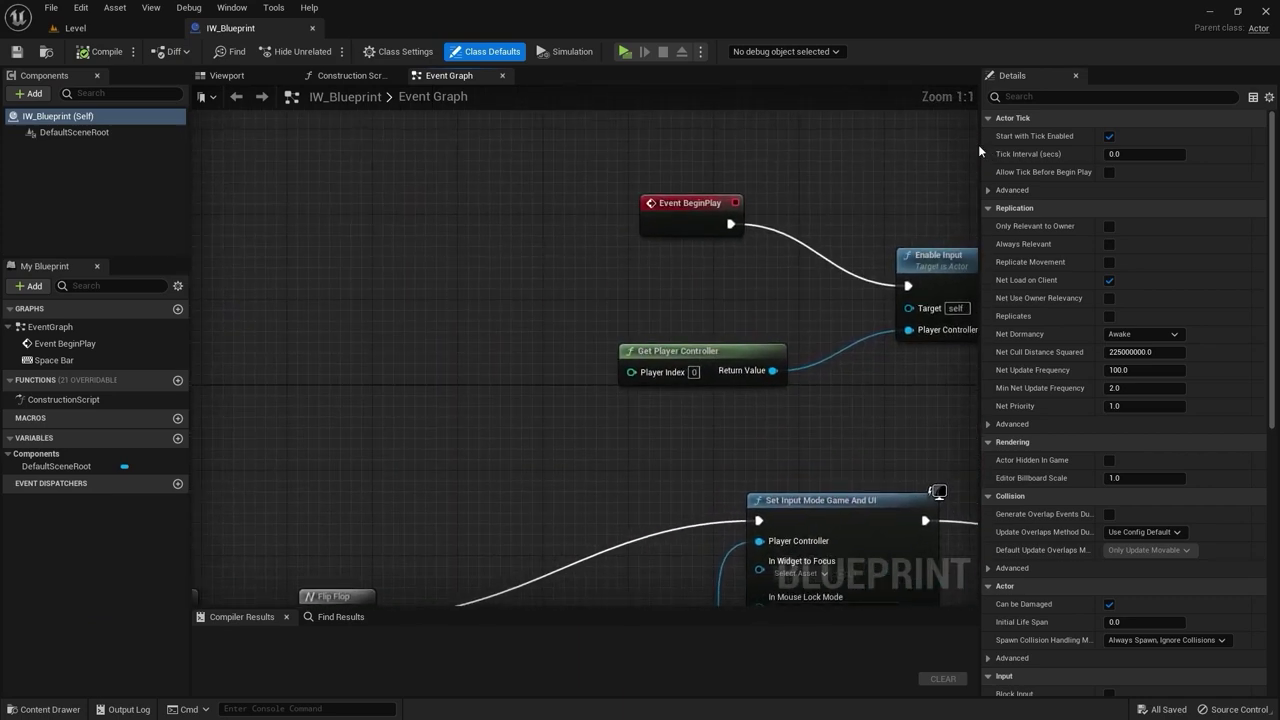
{"action": "right_click_drag", "start_coordinate": [836, 305], "coordinate": [629, 282]}
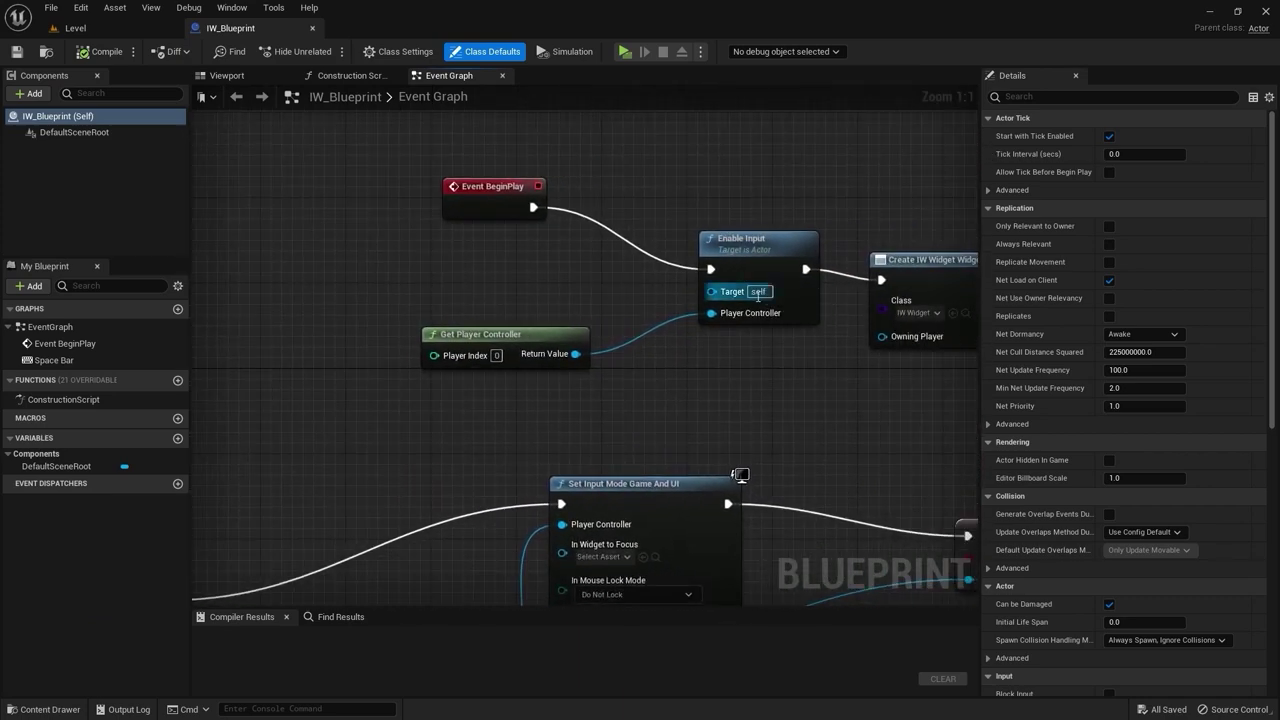
{"action": "left_click", "coordinate": [710, 269], "text": "alt"}
{"action": "left_click", "coordinate": [711, 313], "text": "alt"}
Disconnect the Space Bar event from the Flip Flop node, then compile and close the blueprint.
{"action": "scroll", "coordinate": [670, 334], "scroll_direction": "down", "scroll_amount": 6}
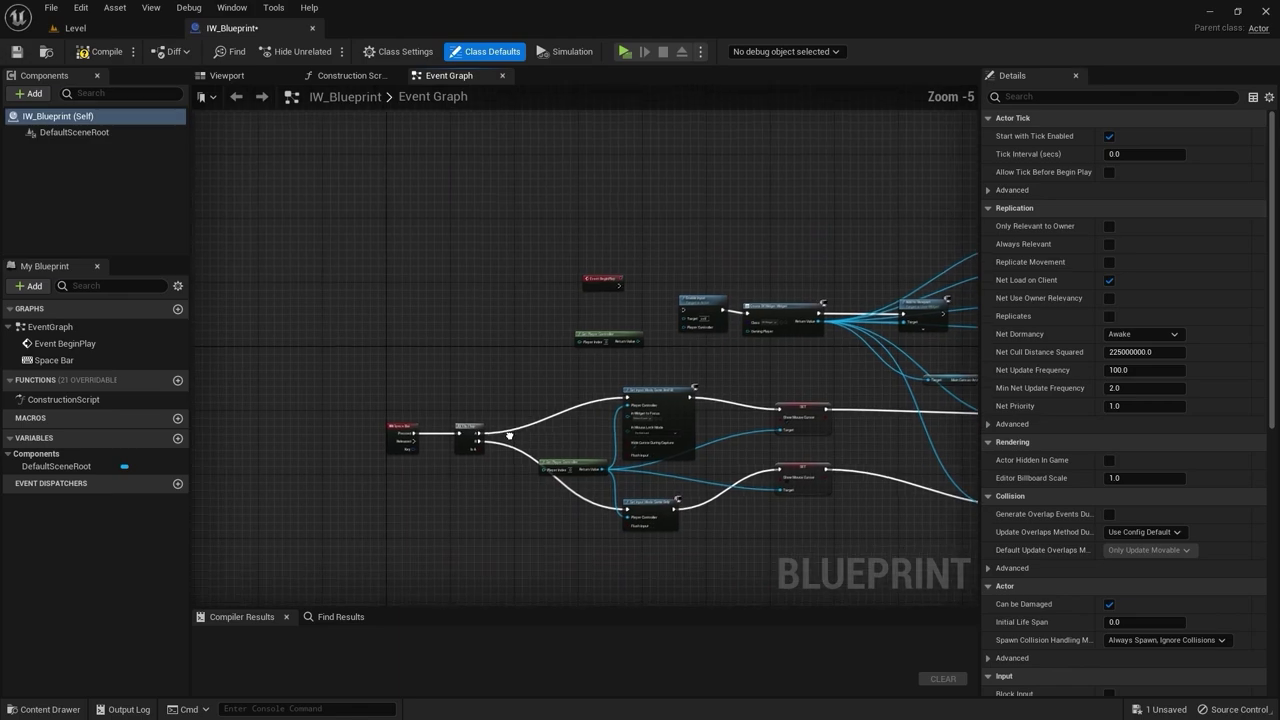
{"action": "scroll", "coordinate": [544, 363], "scroll_direction": "up", "scroll_amount": 5}
{"action": "scroll", "coordinate": [564, 330], "scroll_direction": "up", "scroll_amount": 1}
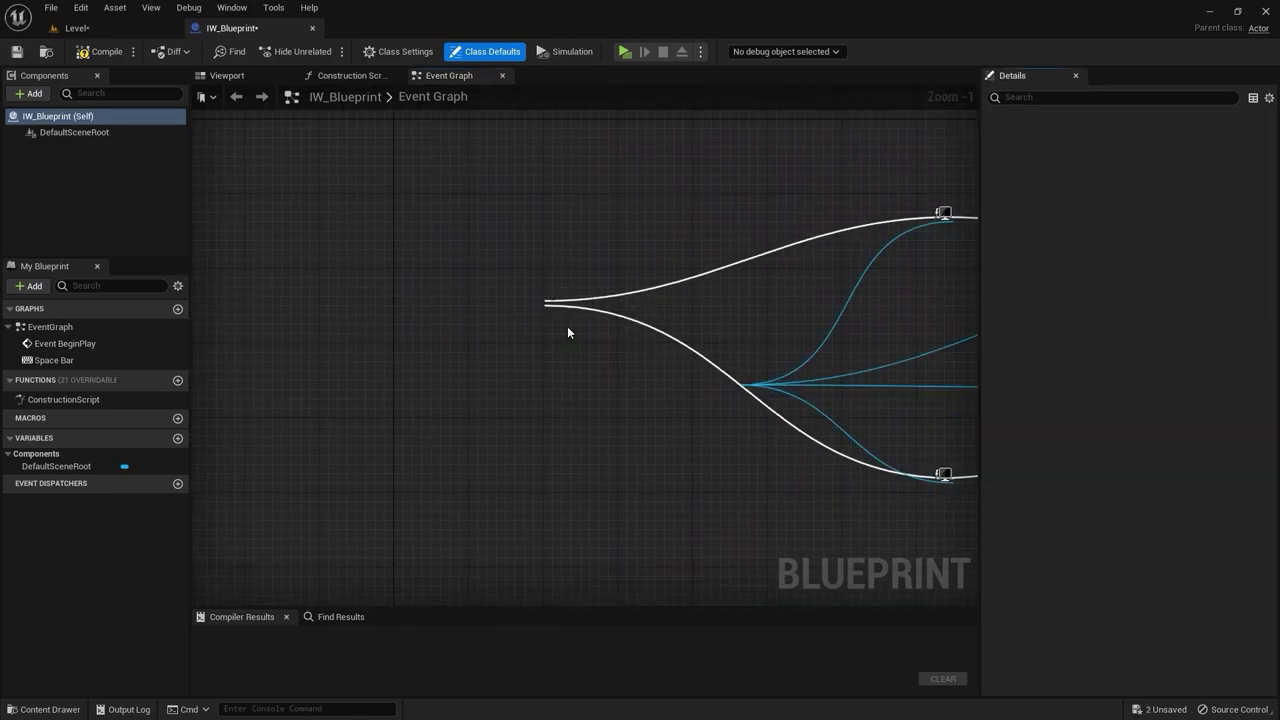
{"action": "scroll", "coordinate": [567, 326], "scroll_direction": "down", "scroll_amount": 4}
{"action": "right_click_drag", "start_coordinate": [655, 316], "coordinate": [465, 338]}
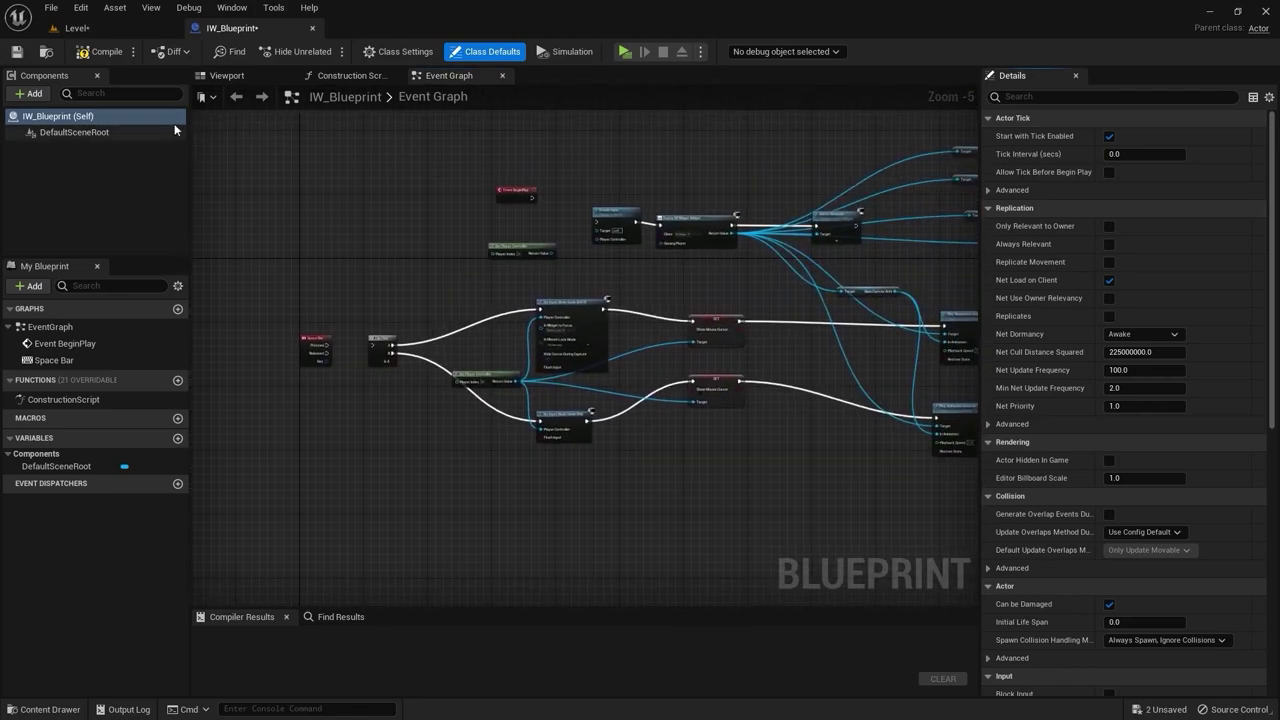
{"action": "left_click", "coordinate": [100, 51]}
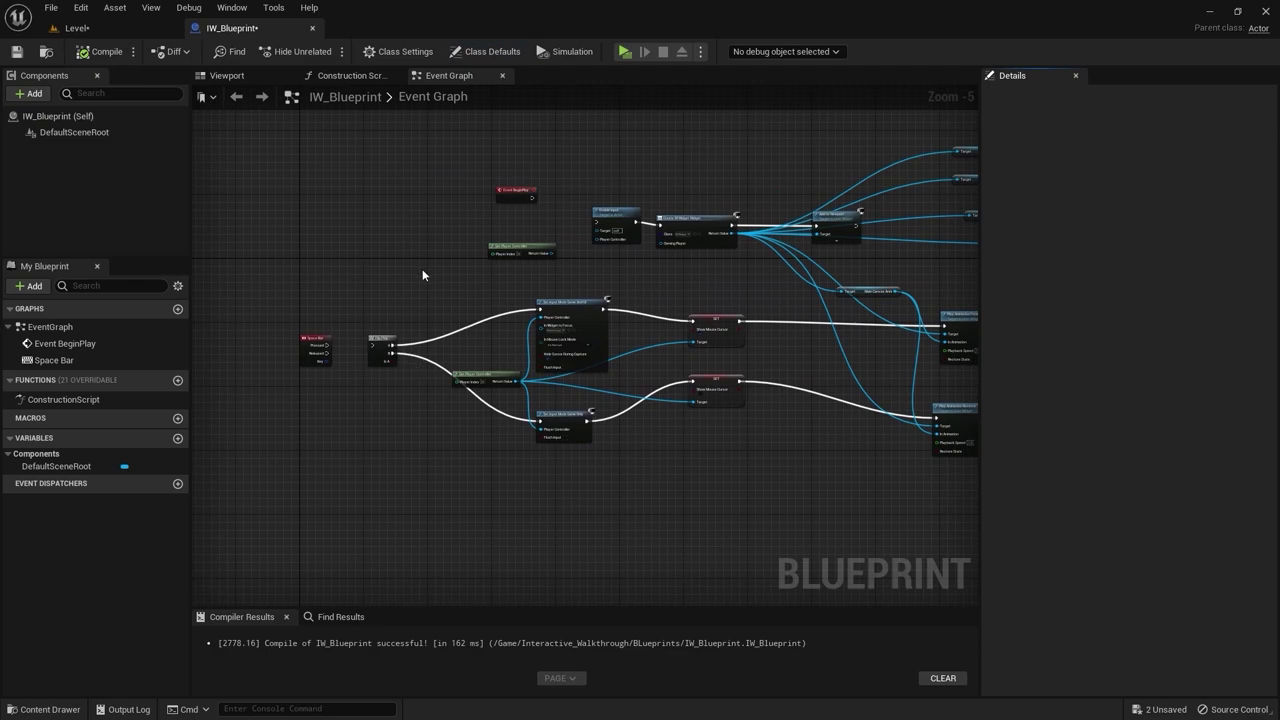
{"action": "left_click", "coordinate": [312, 28]}
{"action": "left_click", "coordinate": [468, 607]}
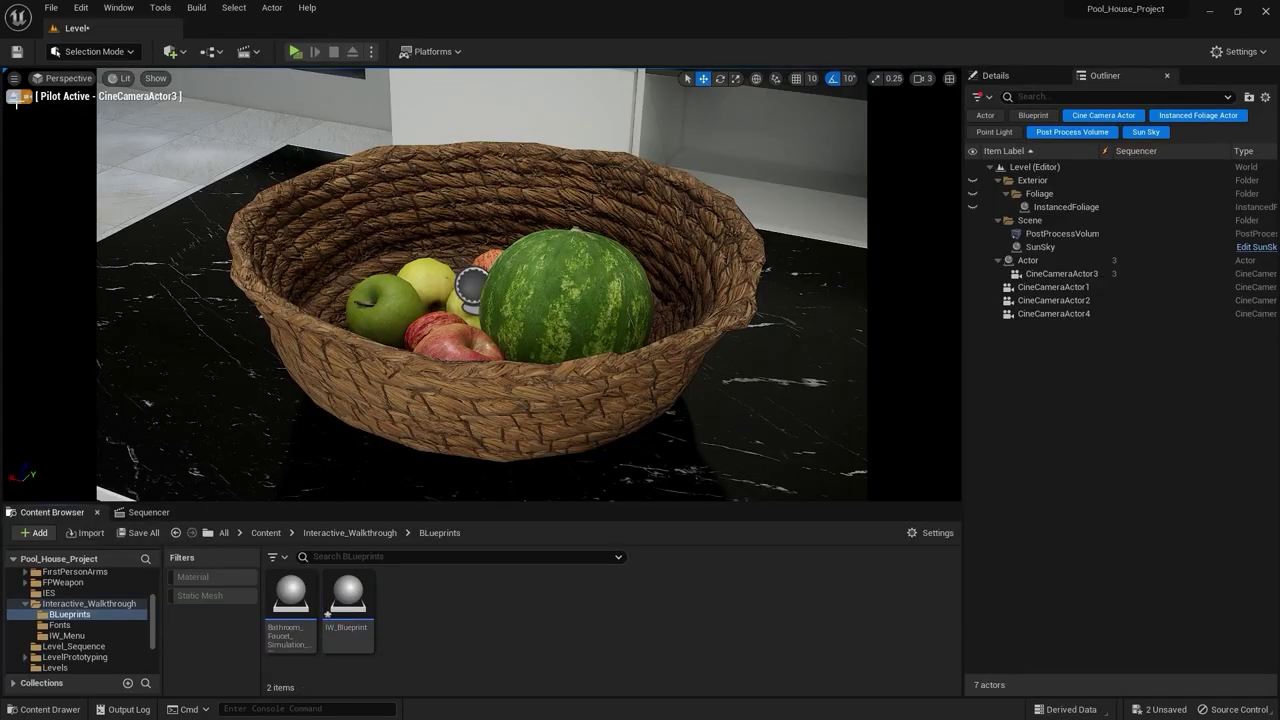
Stop piloting CineCameraActor3 and lower the viewport camera speed to 1 near the fruit basket.
{"action": "left_click", "coordinate": [13, 96]}
{"action": "right_click_drag", "start_coordinate": [565, 350], "coordinate": [548, 440]}
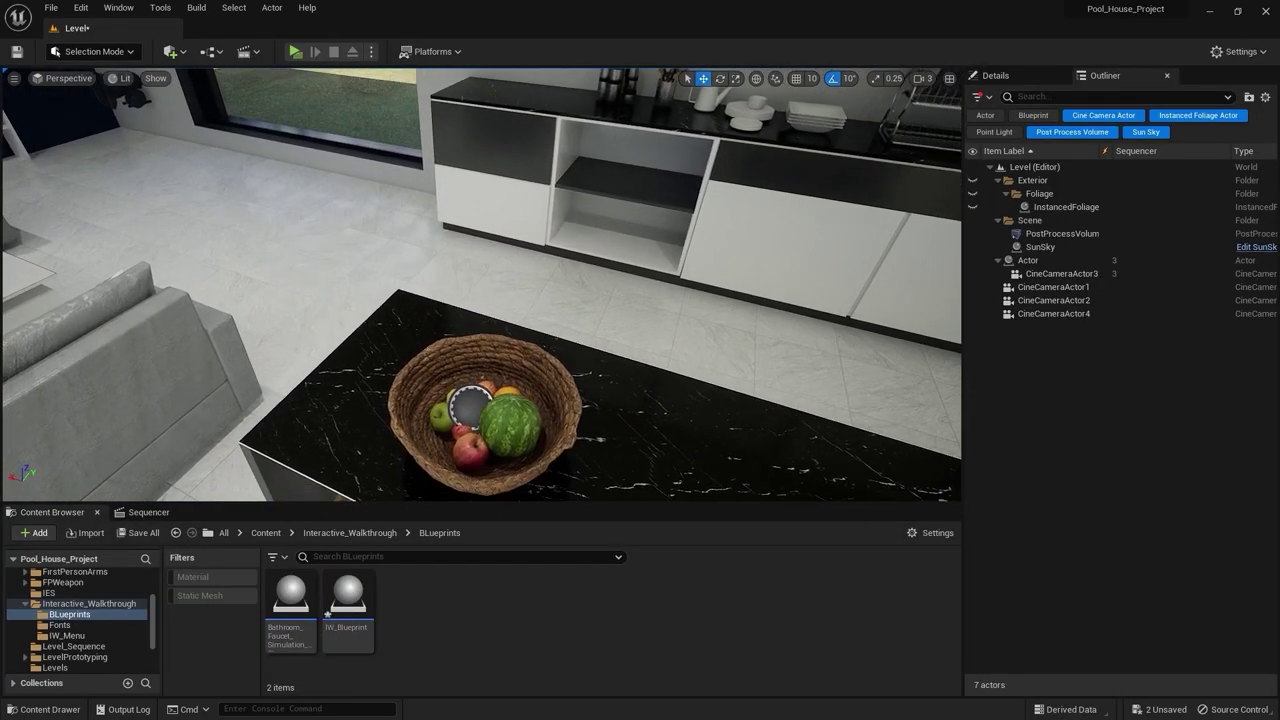
{"action": "left_click", "coordinate": [921, 78]}
{"action": "left_click_drag", "start_coordinate": [945, 107], "coordinate": [815, 116]}
{"action": "right_click_drag", "start_coordinate": [669, 286], "coordinate": [627, 311]}
Select all the fruits in the basket, including the watermelon, and disable Simulate Physics for them.
{"action": "left_click", "coordinate": [590, 313]}
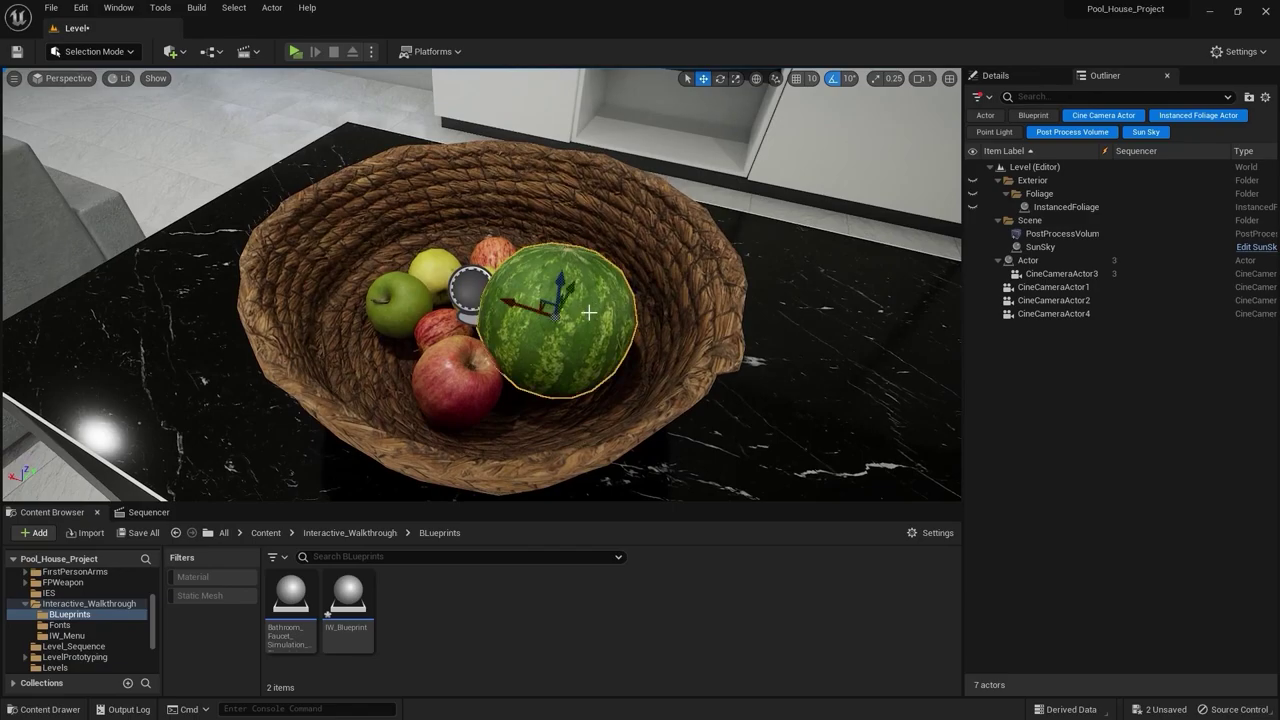
{"action": "left_click", "coordinate": [431, 370], "text": "ctrl"}
{"action": "left_click", "coordinate": [439, 326], "text": "ctrl"}
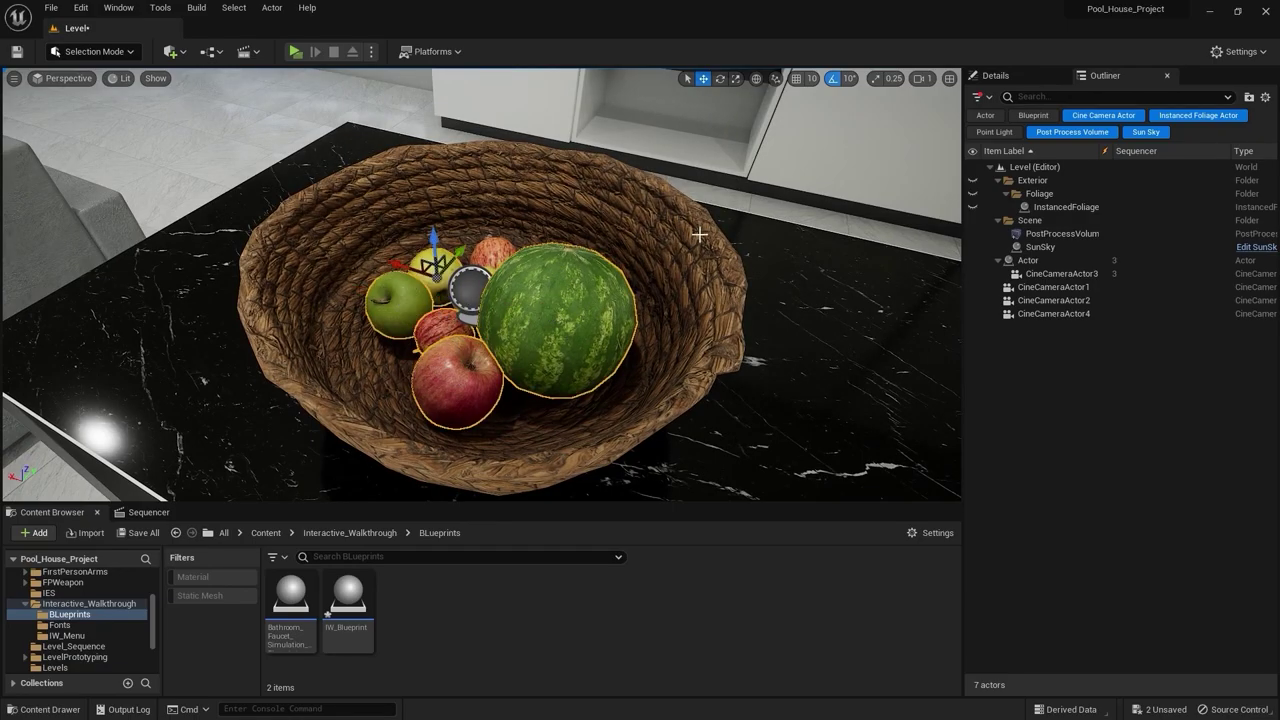
{"action": "right_click_drag", "start_coordinate": [420, 280], "coordinate": [531, 346]}
{"action": "left_click", "coordinate": [460, 365], "text": "ctrl"}
{"action": "left_click", "coordinate": [528, 330], "text": "ctrl"}
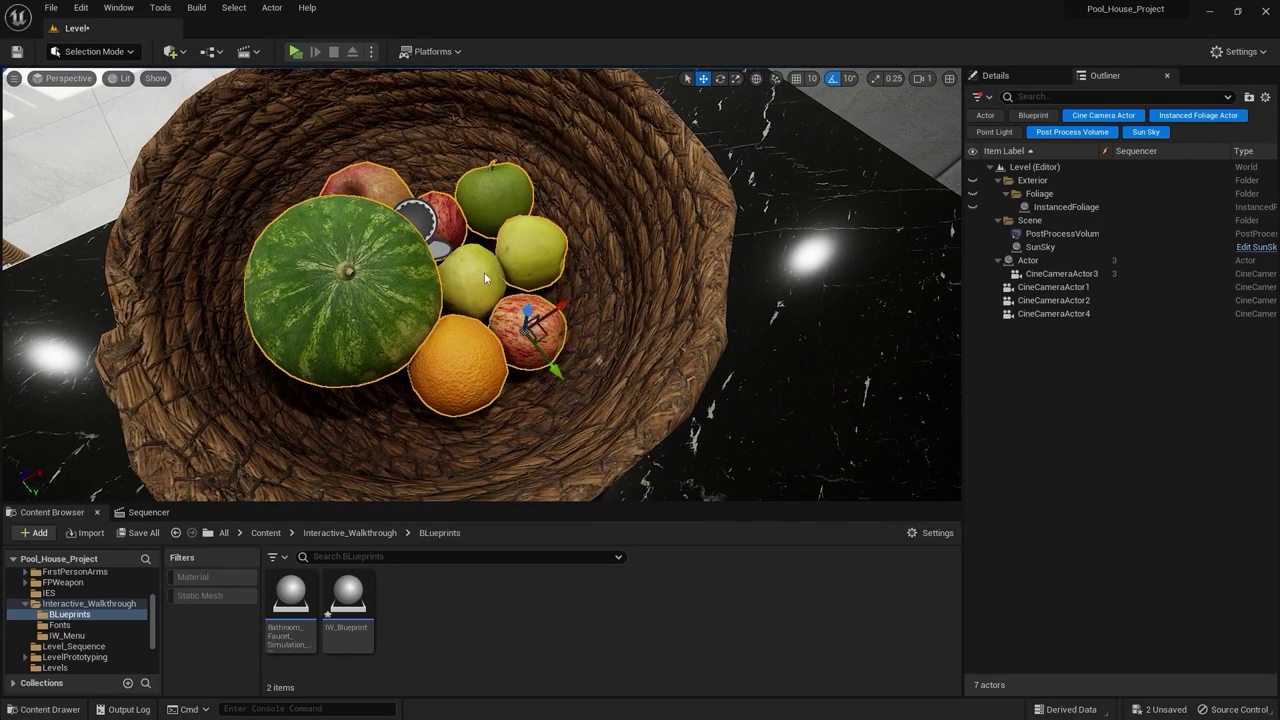
{"action": "left_click", "coordinate": [470, 280], "text": "ctrl"}
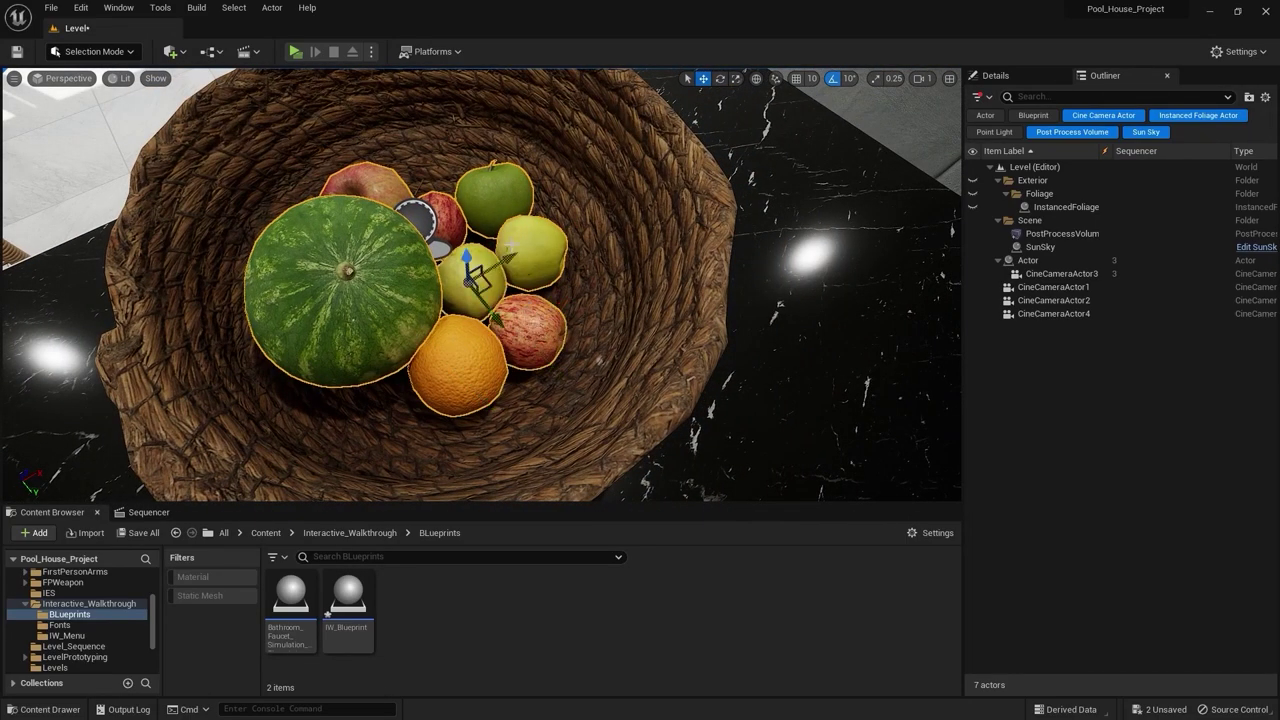
{"action": "left_click", "coordinate": [989, 78]}
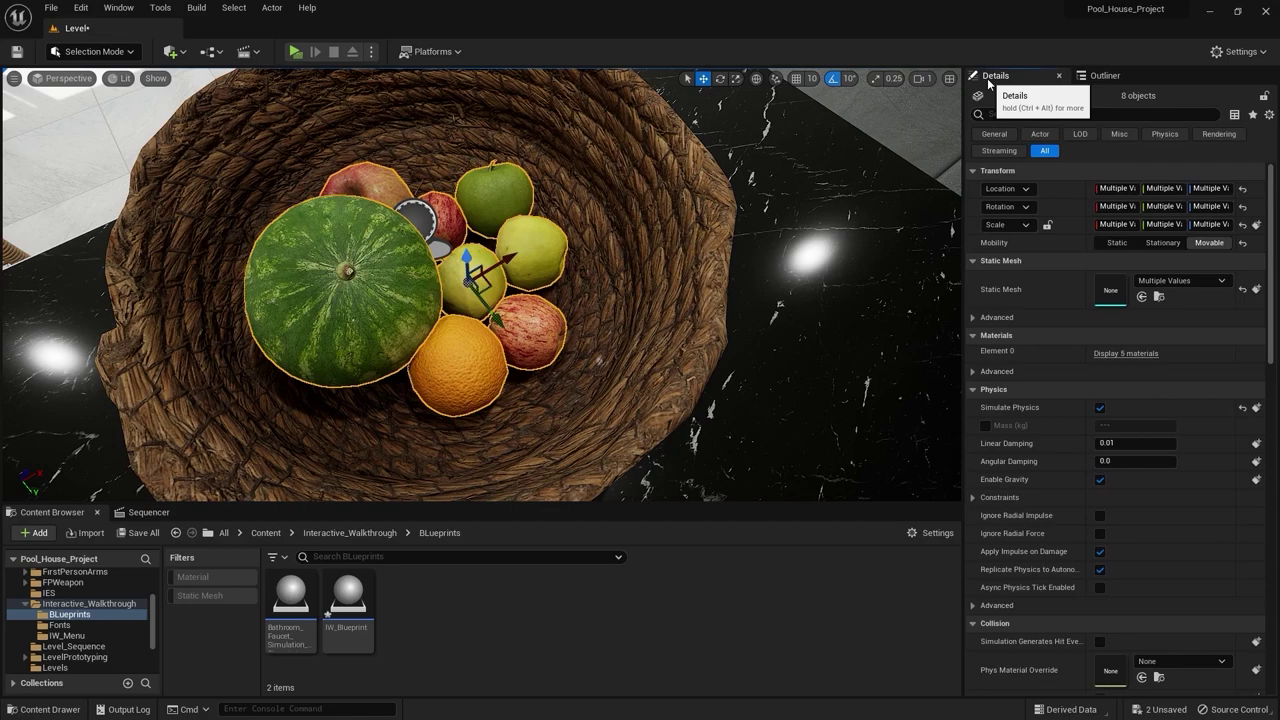
{"action": "left_click", "coordinate": [1100, 407]}
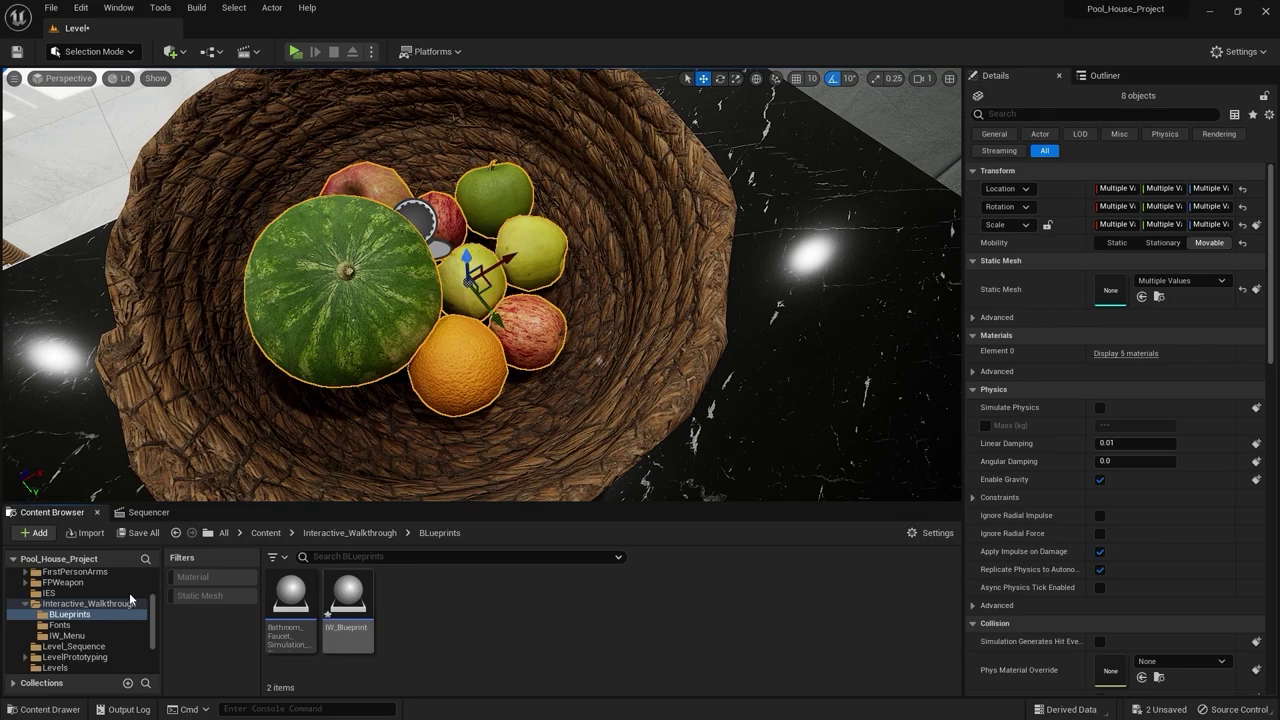
Reopen the Movie Render Queue and remove the .jpg Sequence [8bit] export from job 3's settings.
{"action": "scroll", "coordinate": [84, 605], "scroll_direction": "down", "scroll_amount": 2}
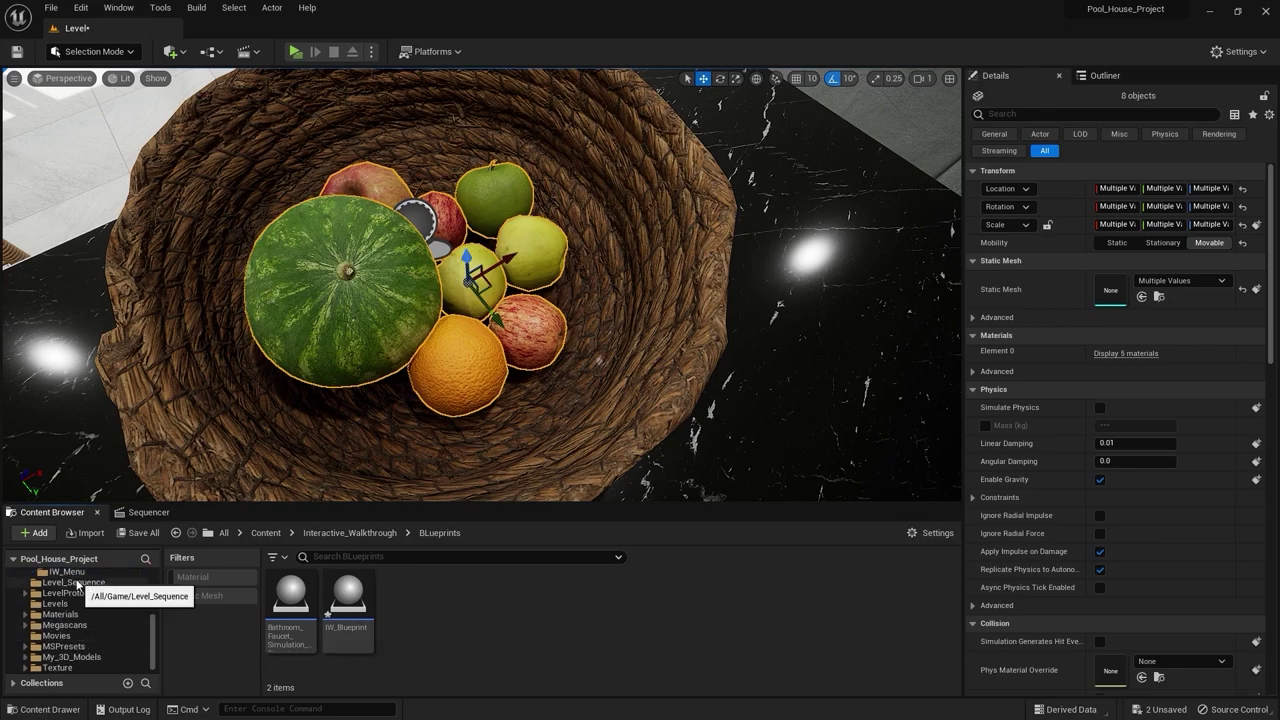
{"action": "left_click", "coordinate": [72, 583]}
{"action": "left_click", "coordinate": [138, 513]}
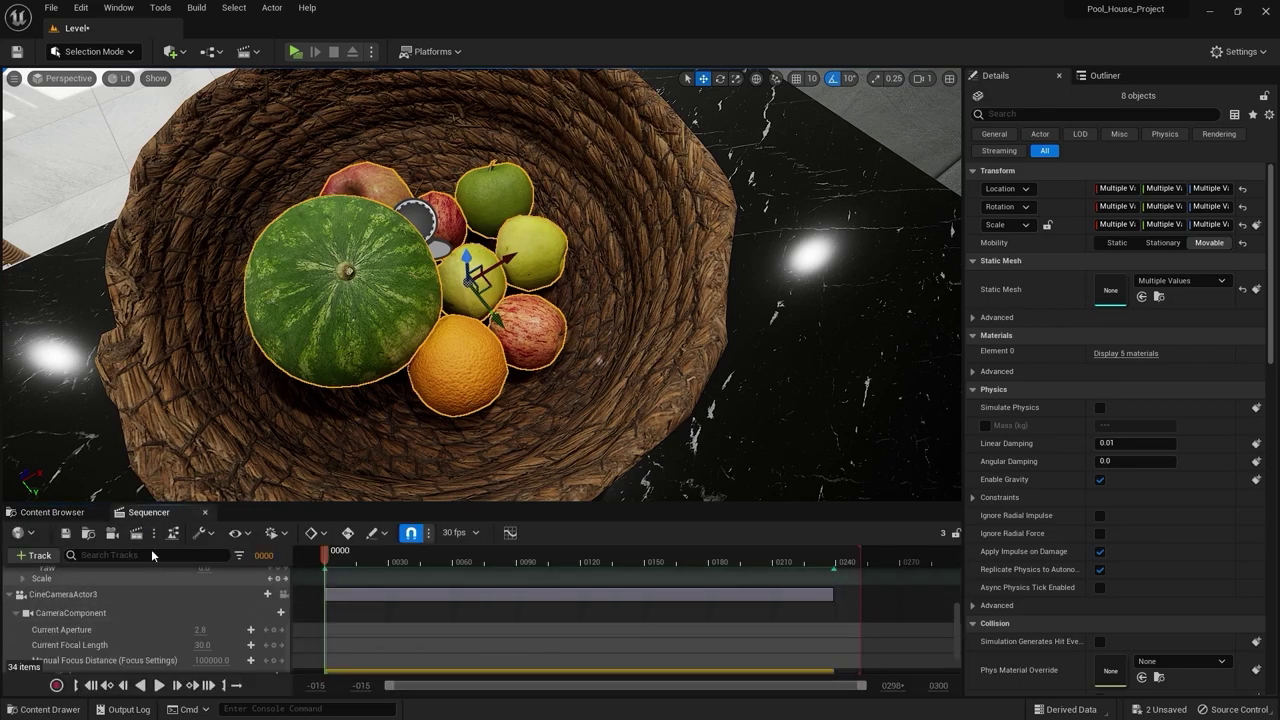
{"action": "left_click", "coordinate": [146, 534]}
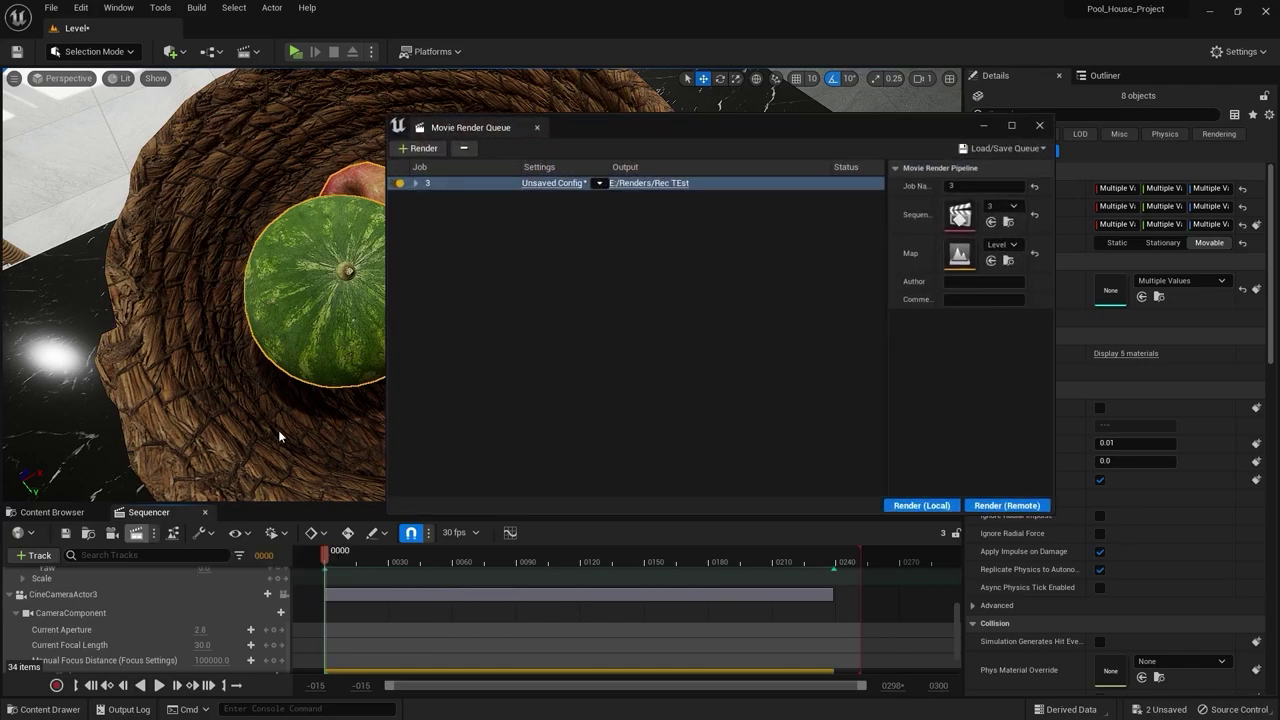
{"action": "left_click", "coordinate": [552, 185]}
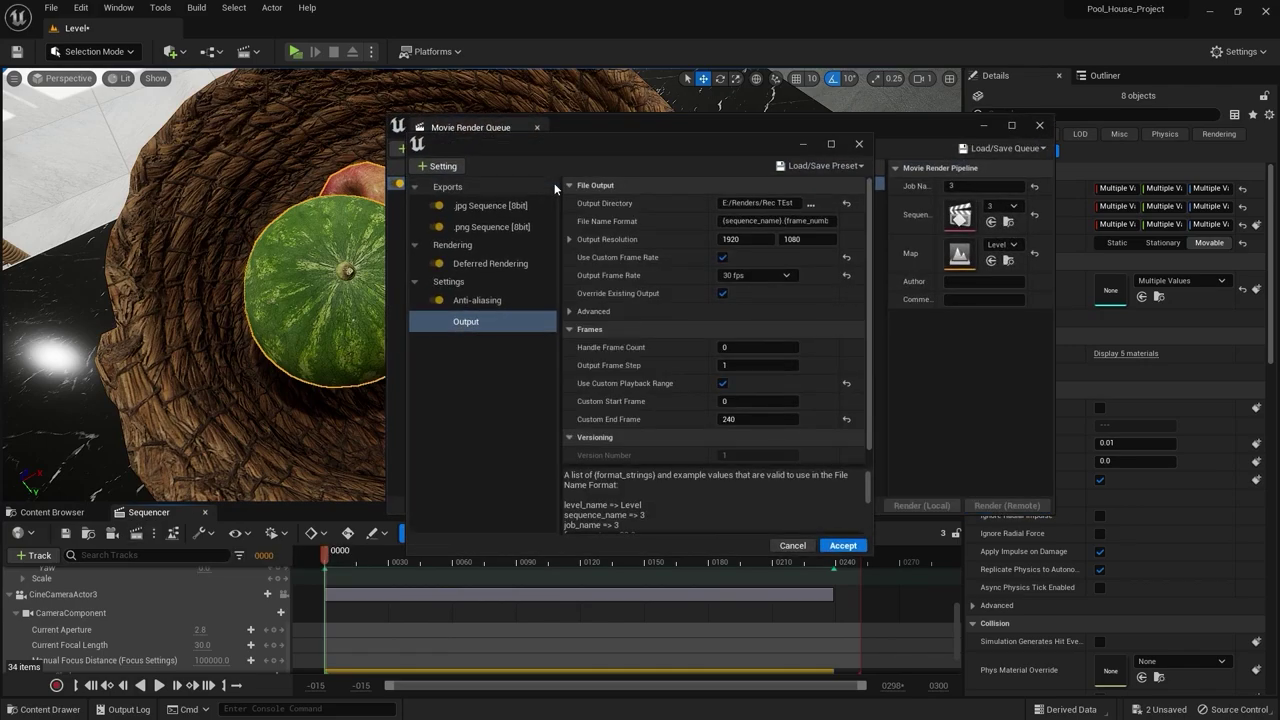
{"action": "left_click", "coordinate": [498, 208]}
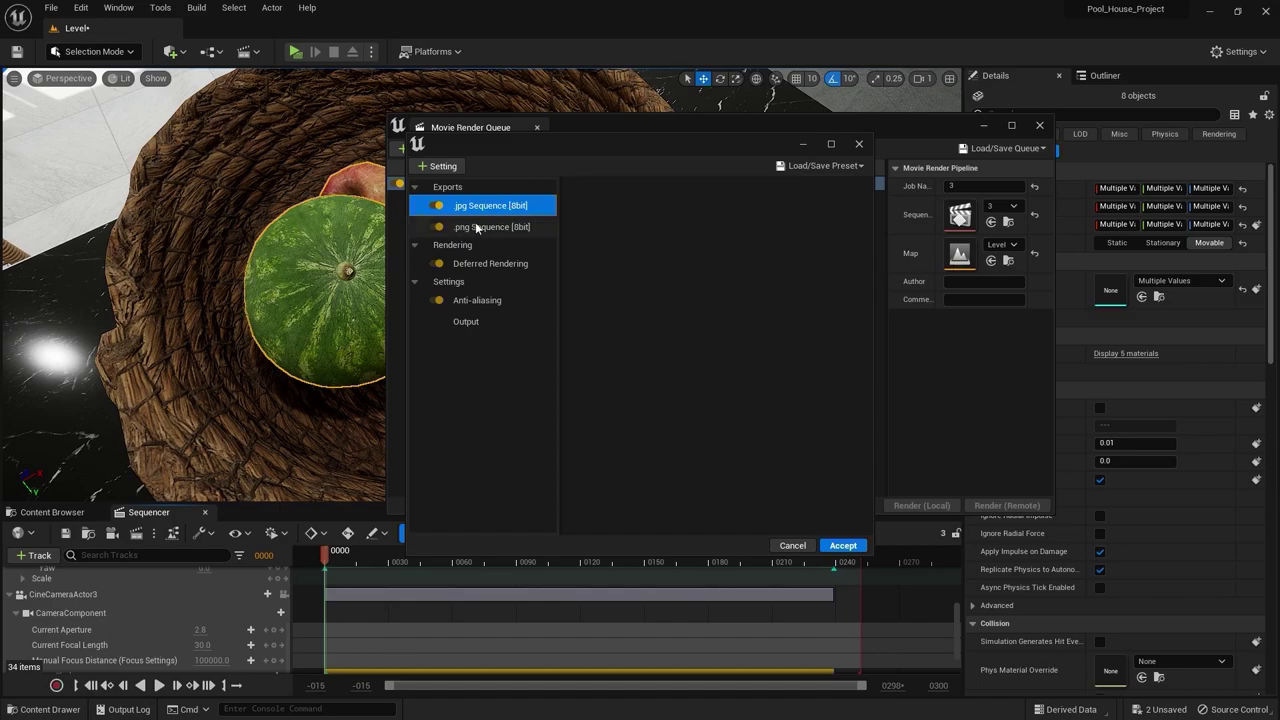
{"action": "key", "text": "Delete"}
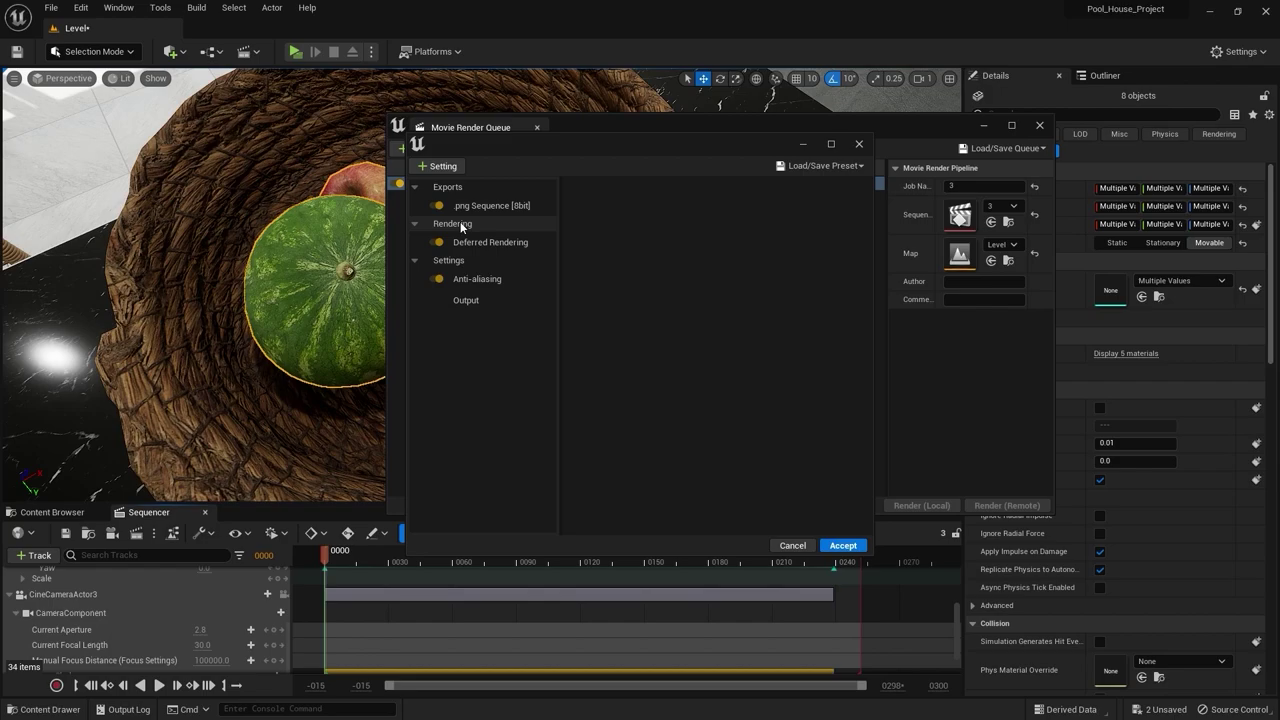
{"action": "left_click", "coordinate": [843, 545]}
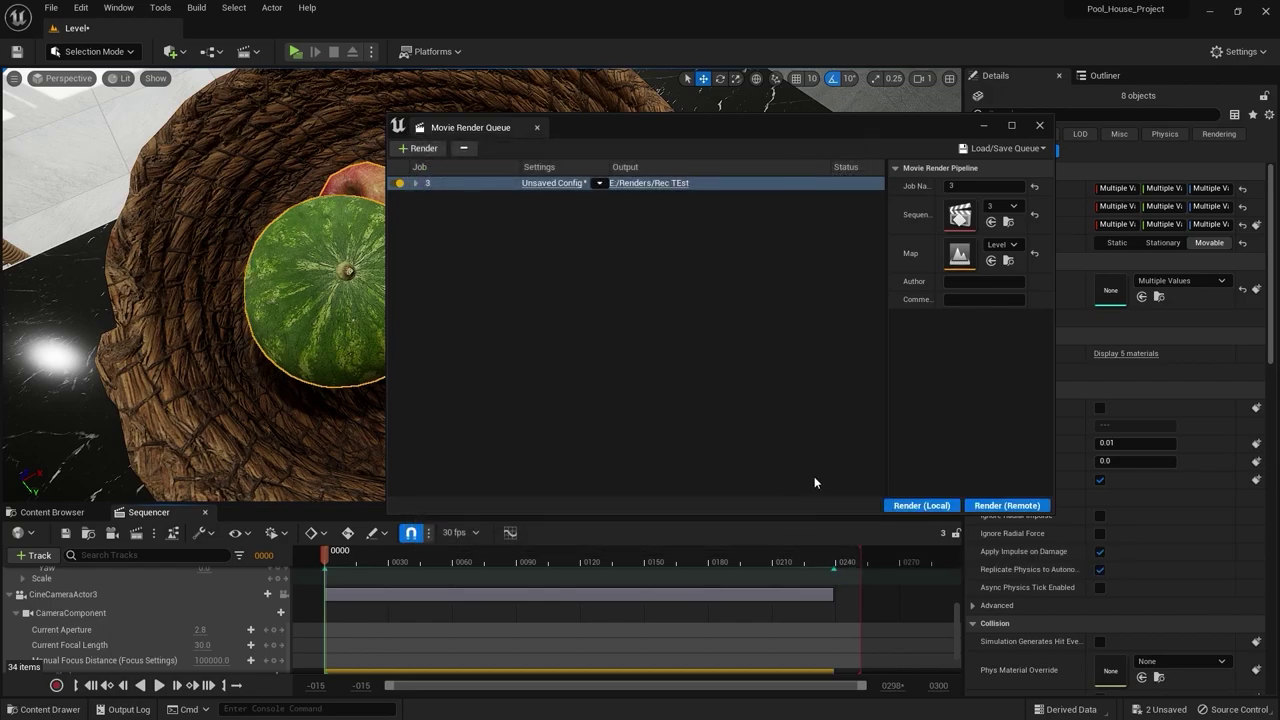
Render the job locally, close the Message Log and minimize the Movie Render Queue.
{"action": "left_click", "coordinate": [921, 505]}
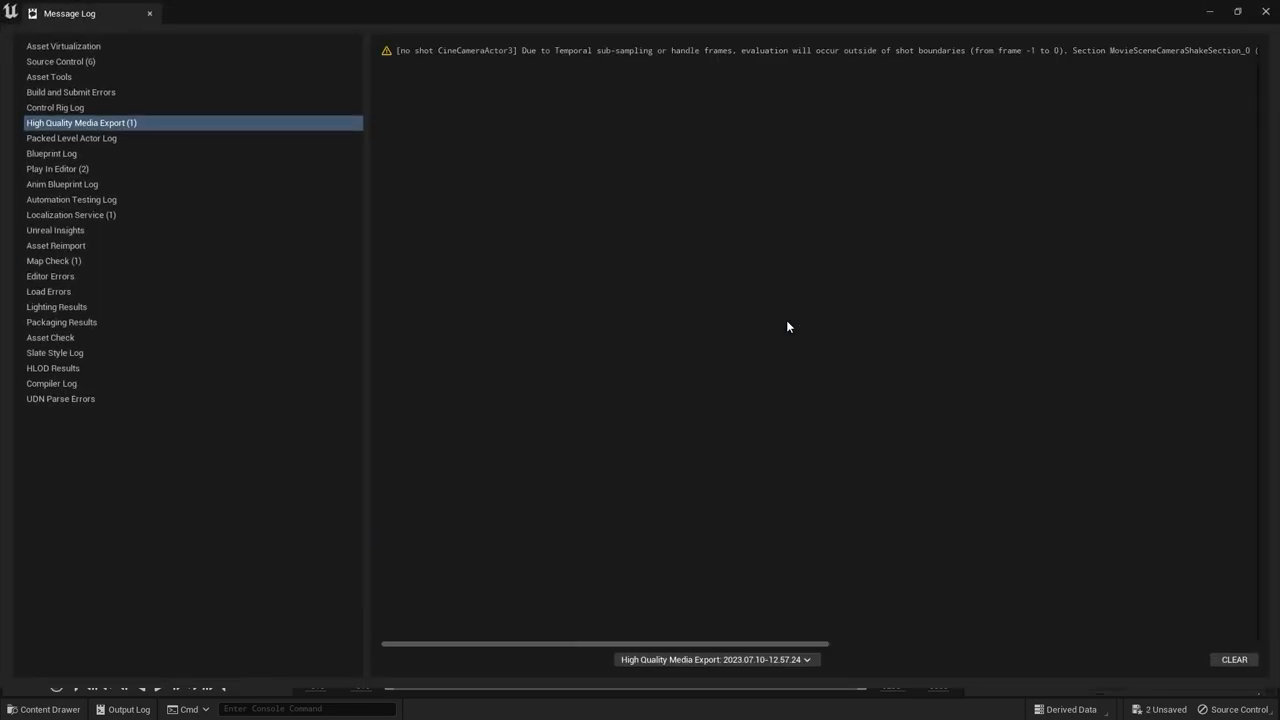
{"action": "left_click", "coordinate": [1268, 12]}
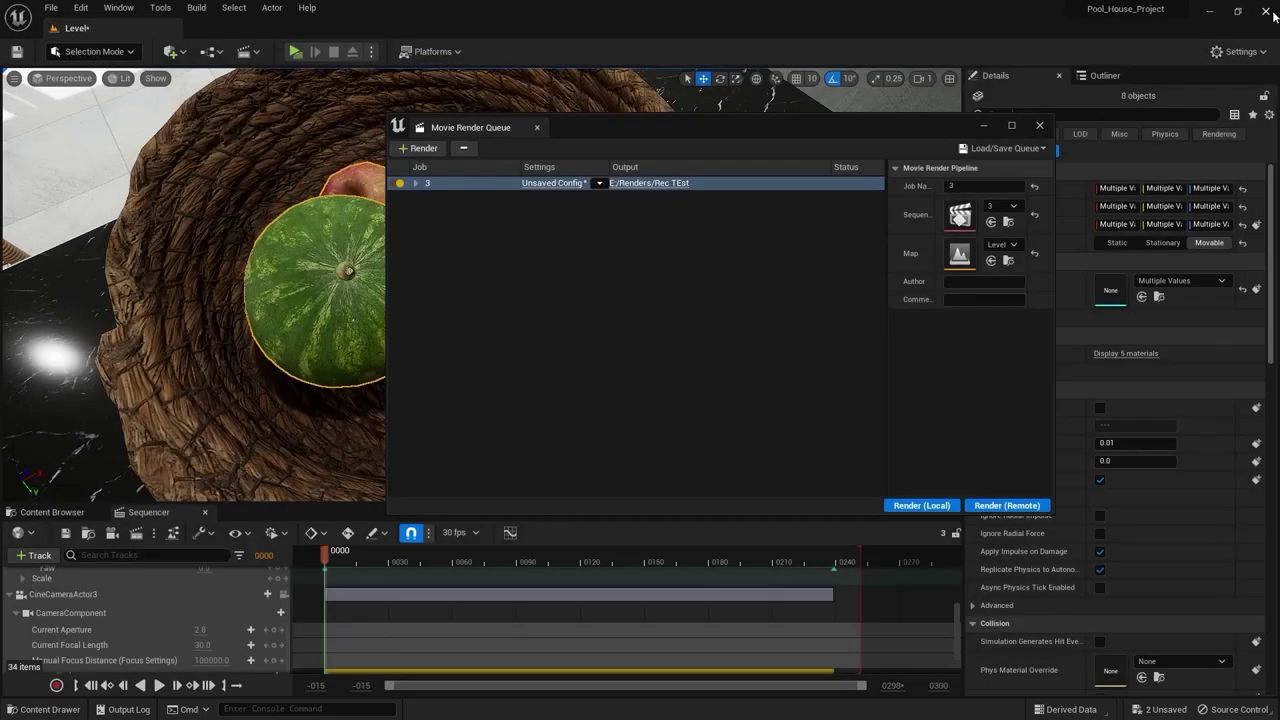
{"action": "left_click", "coordinate": [985, 126]}
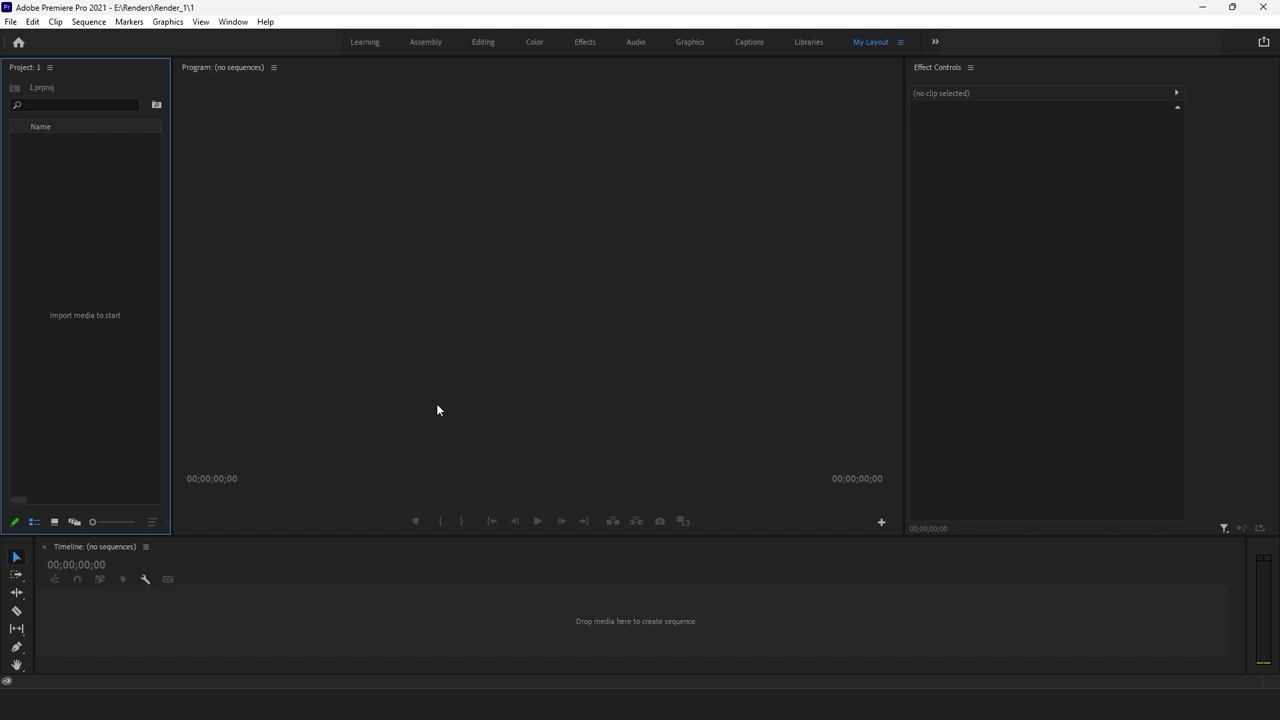
Import the rendered PNG frames as an image sequence, starting from 3.0000.
{"action": "double_click", "coordinate": [80, 228]}
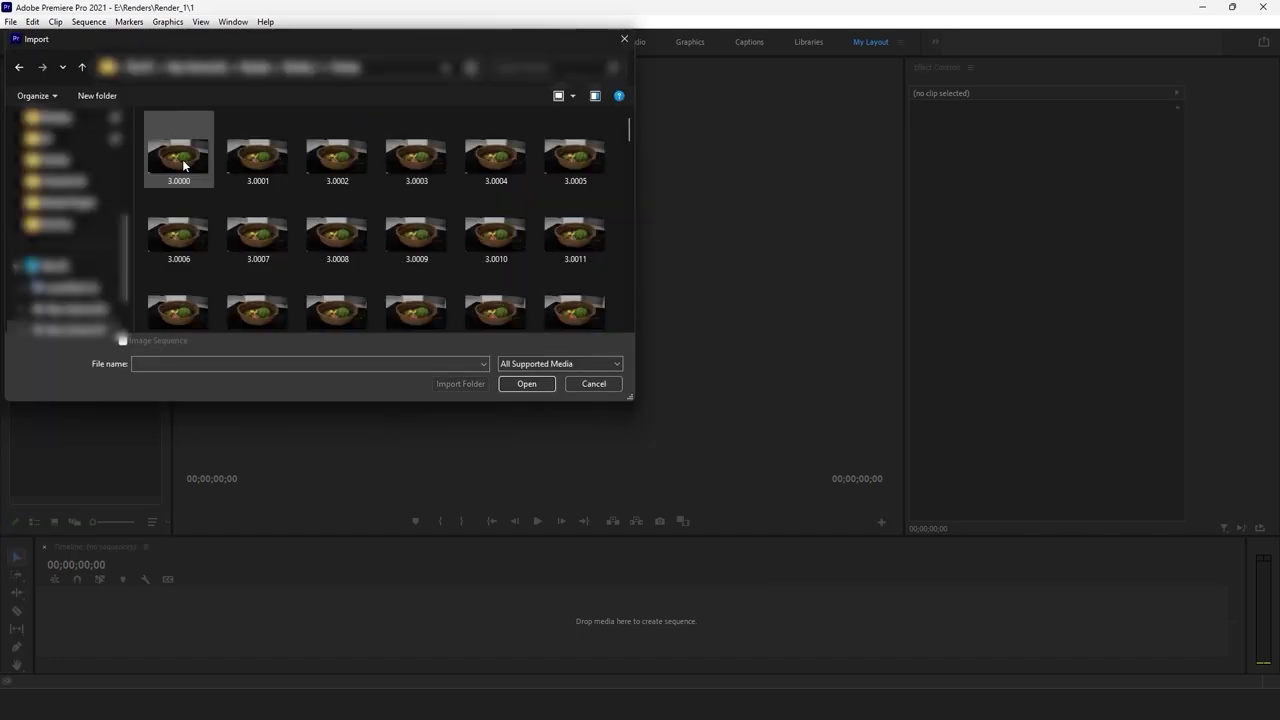
{"action": "left_click", "coordinate": [183, 166]}
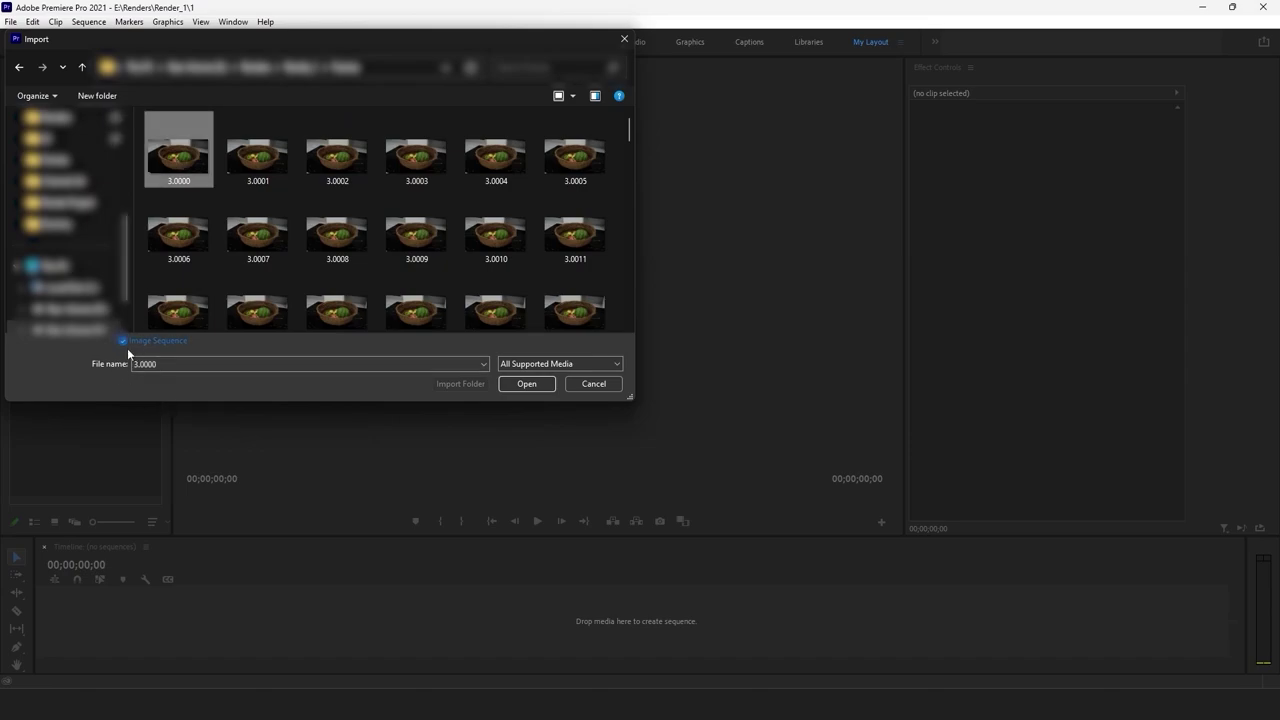
{"action": "left_click", "coordinate": [524, 383]}
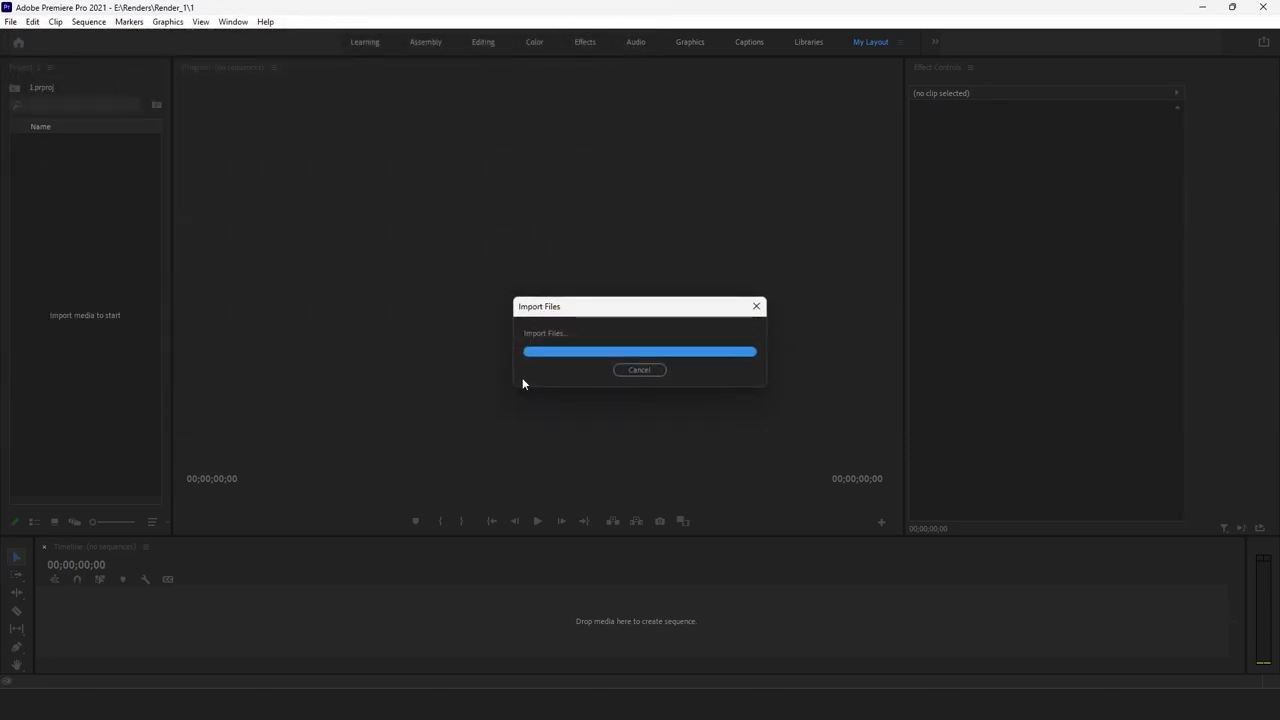
Create a timeline sequence from the 3.0000.png clip and play it back.
{"action": "left_click", "coordinate": [57, 226]}
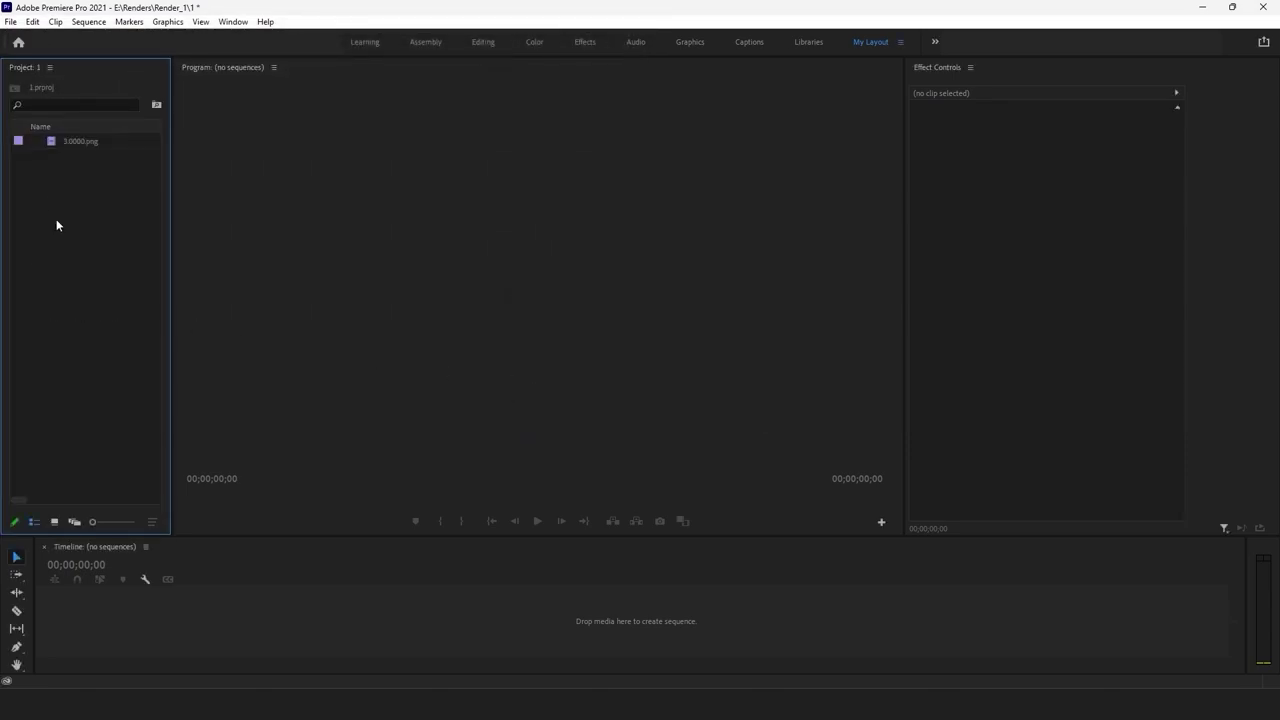
{"action": "left_click_drag", "start_coordinate": [20, 143], "coordinate": [258, 620]}
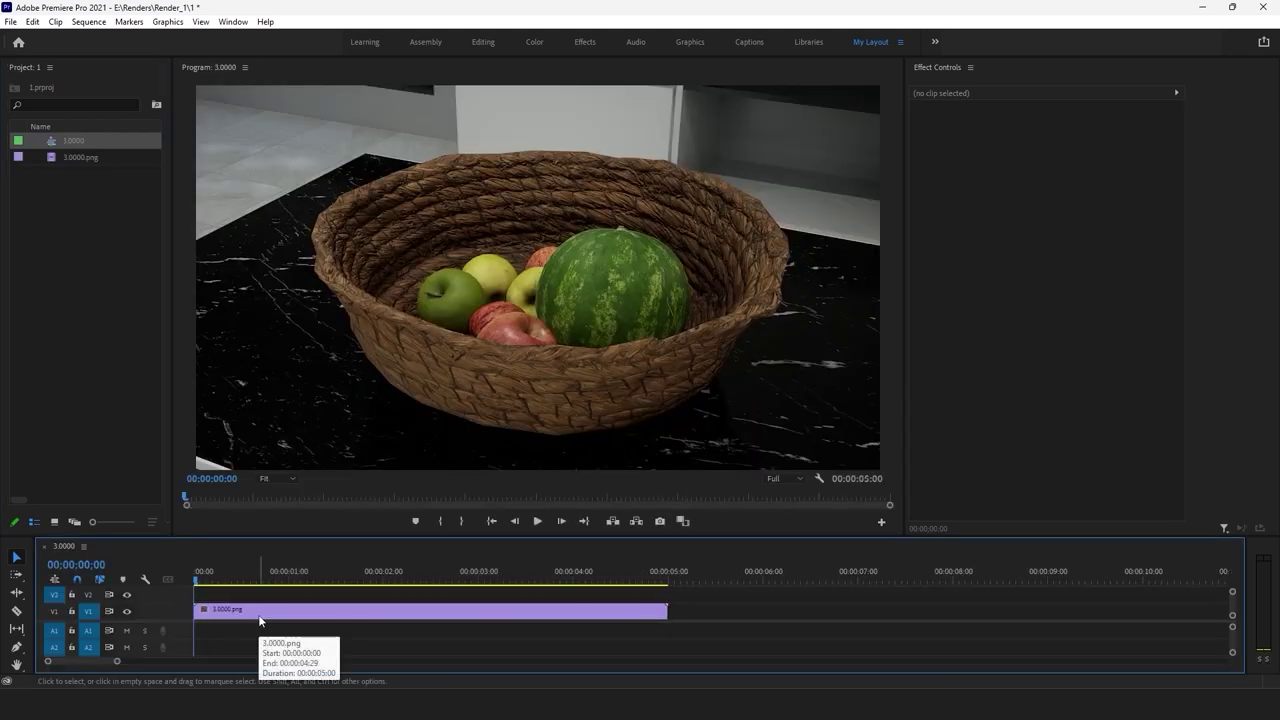
{"action": "left_click", "coordinate": [537, 521]}
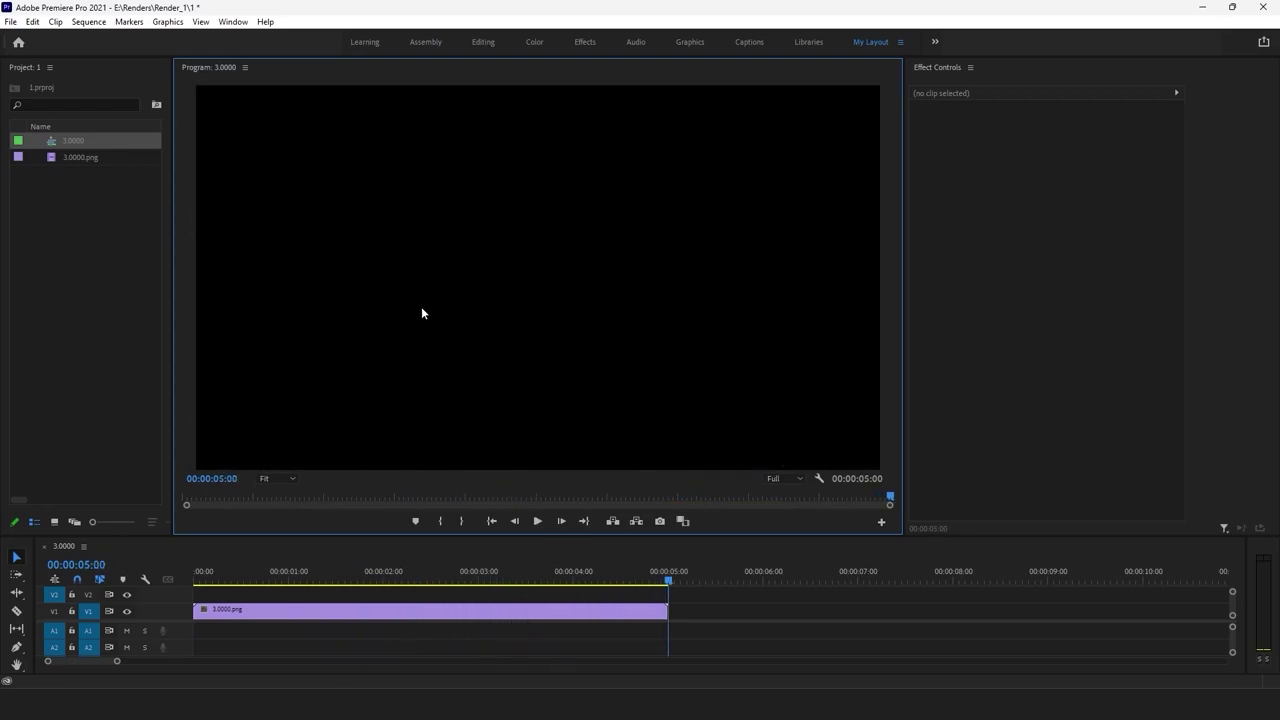
Open the export settings for the sequence and change the encoding performance to Software Encoding.
{"action": "left_click", "coordinate": [736, 600]}
{"action": "key", "text": "ctrl+m"}
{"action": "scroll", "coordinate": [736, 380], "scroll_direction": "down", "scroll_amount": 3}
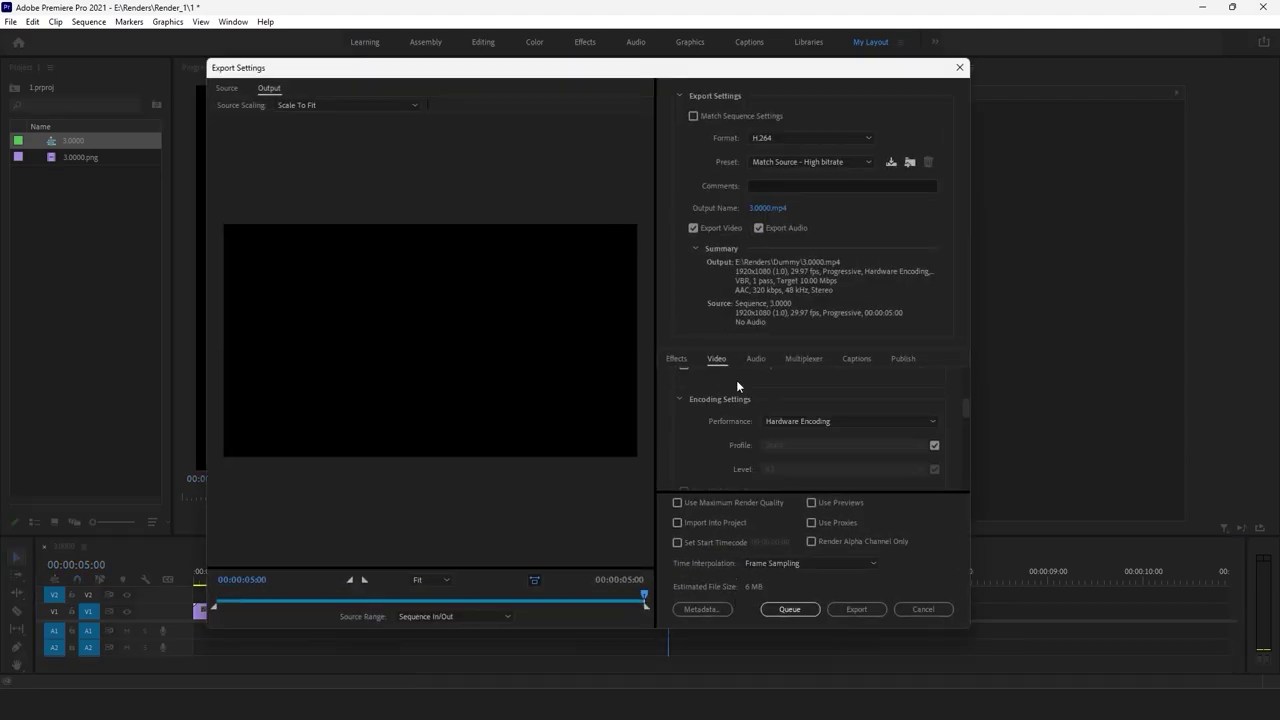
{"action": "left_click", "coordinate": [783, 423]}
{"action": "left_click", "coordinate": [790, 449]}
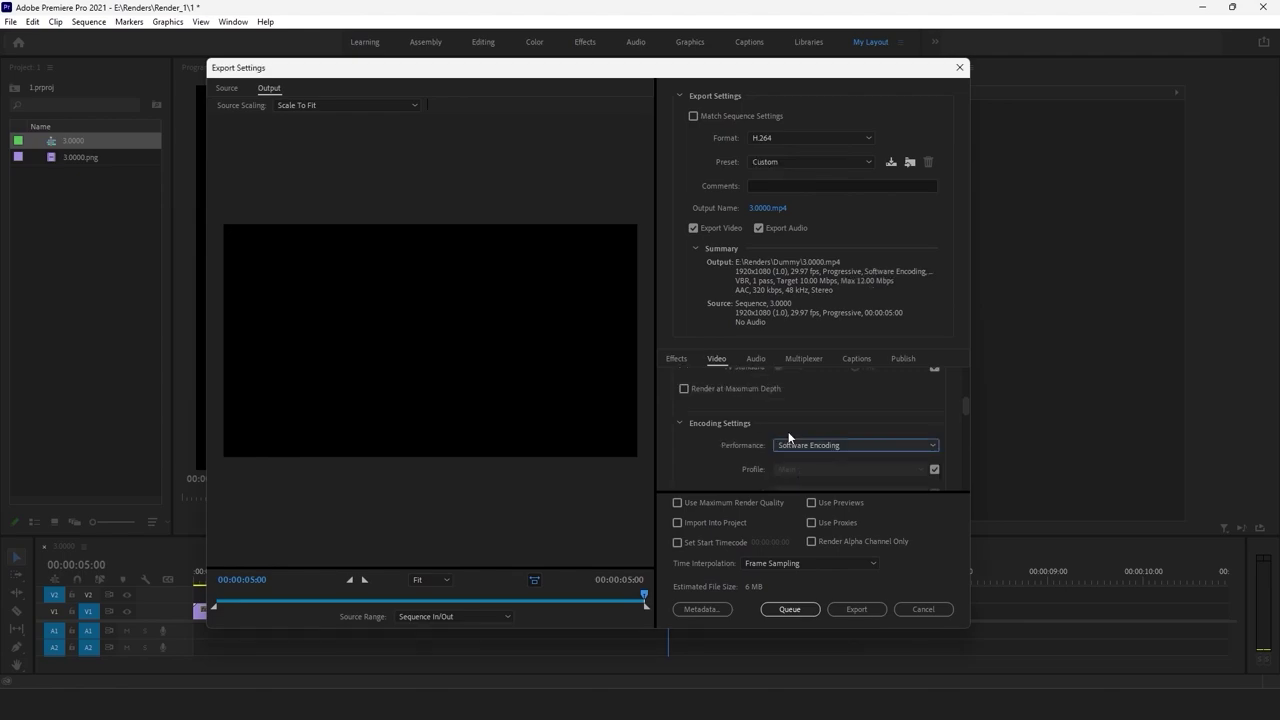
Name the output file Animation and export the H.264 video.
{"action": "left_click", "coordinate": [770, 208]}
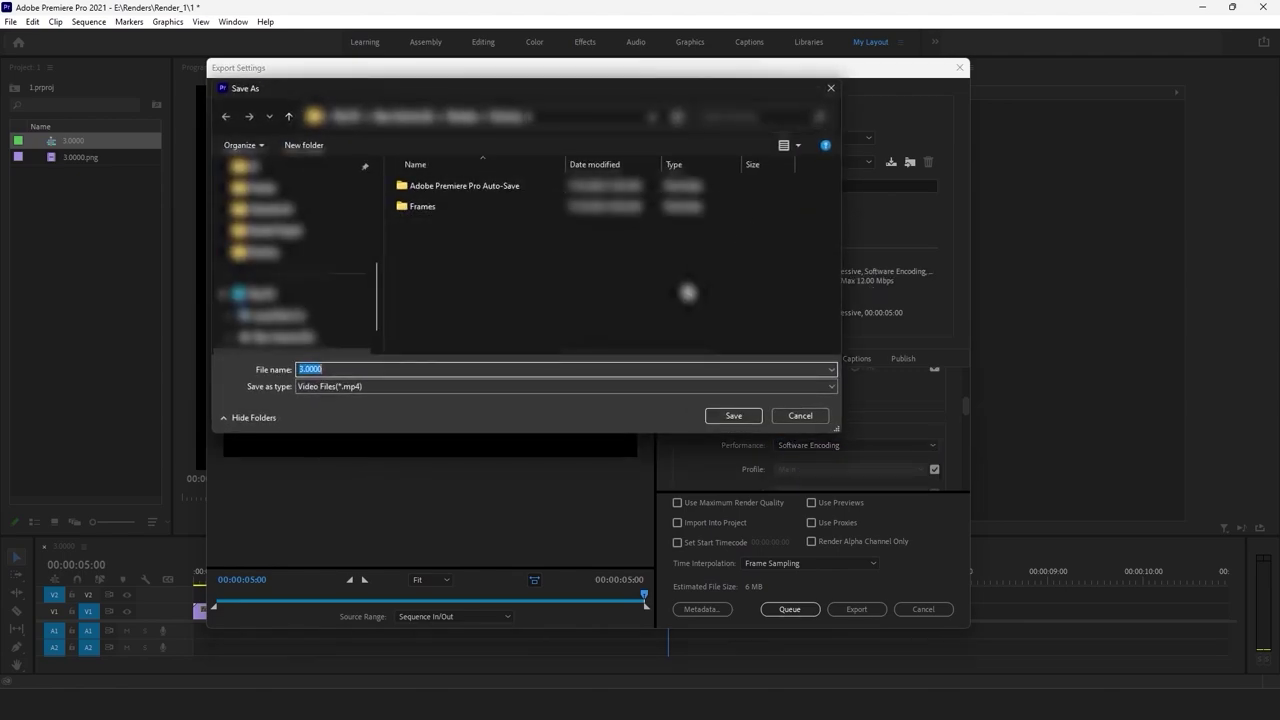
{"action": "type", "text": "Anmitiona"}
{"action": "key", "text": "ctrl+a"}
{"action": "type", "text": "Anima"}
{"action": "key", "text": "Return"}
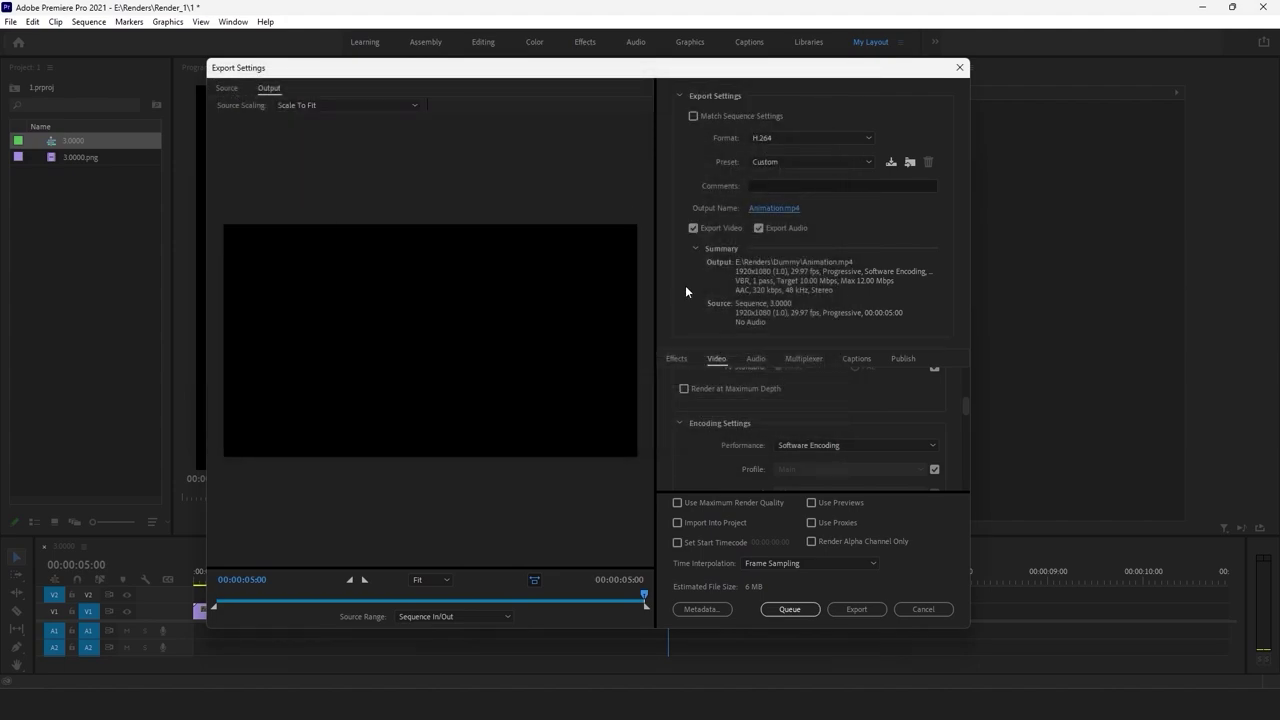
{"action": "left_click", "coordinate": [852, 610]}
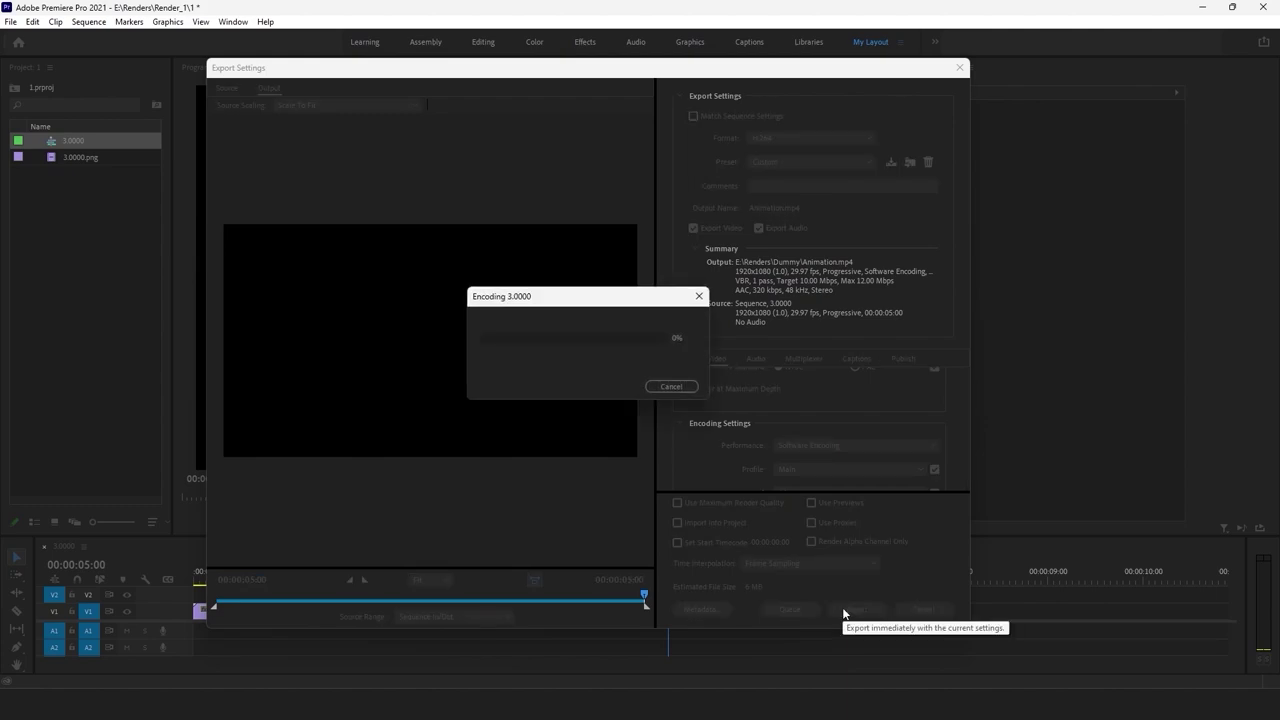
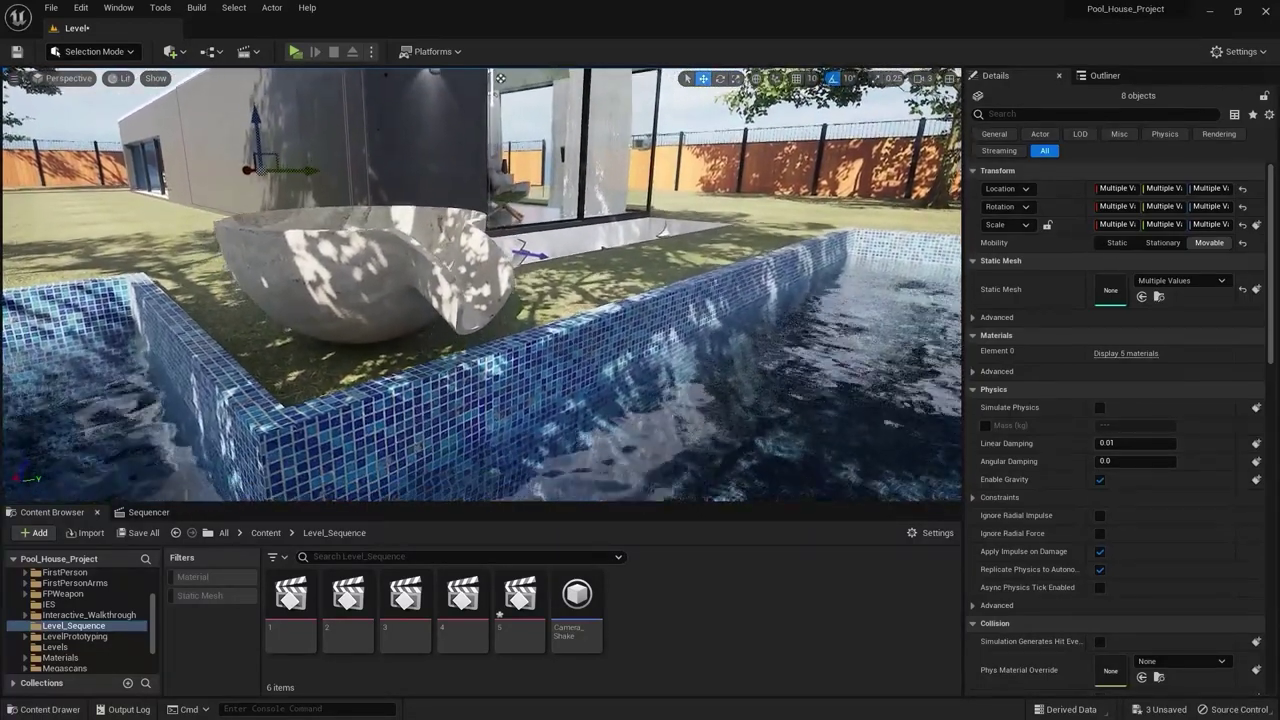
In Unreal Engine, create a Cine Camera Actor from the current poolside view and pilot it.
{"action": "left_click", "coordinate": [14, 79]}
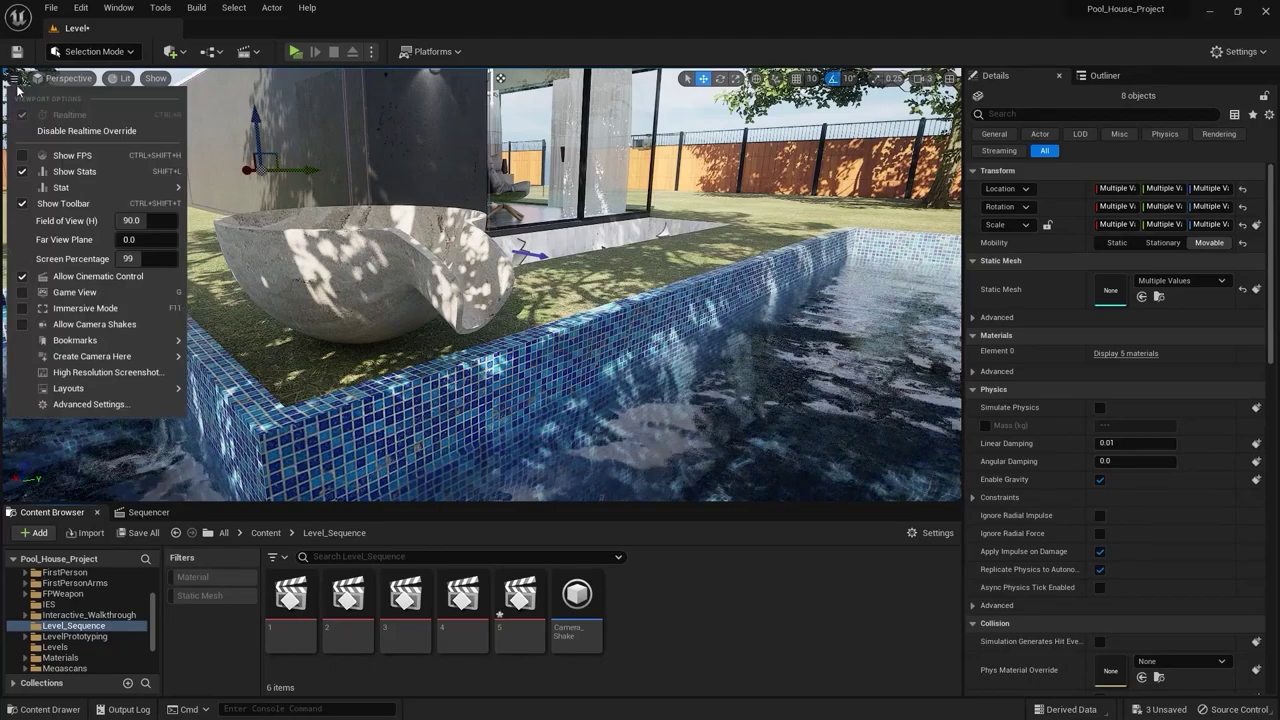
{"action": "left_click", "coordinate": [263, 377]}
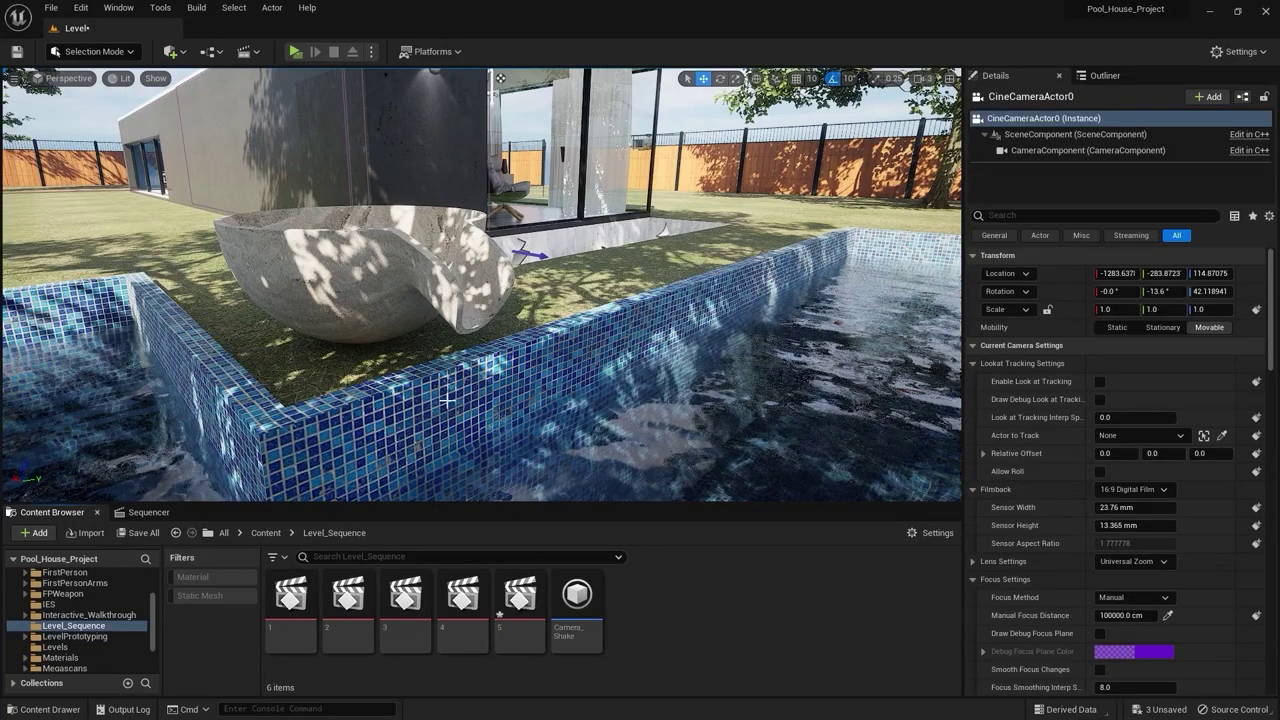
{"action": "left_click", "coordinate": [1106, 76]}
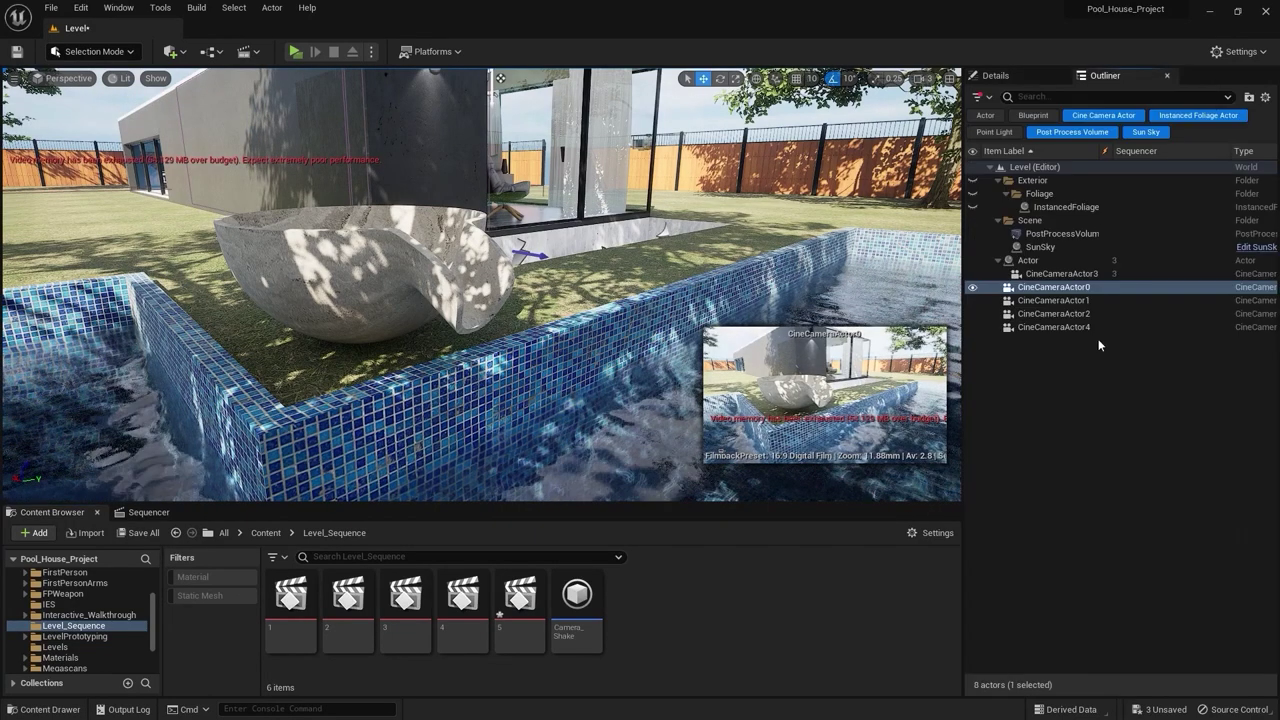
{"action": "right_click", "coordinate": [1096, 288]}
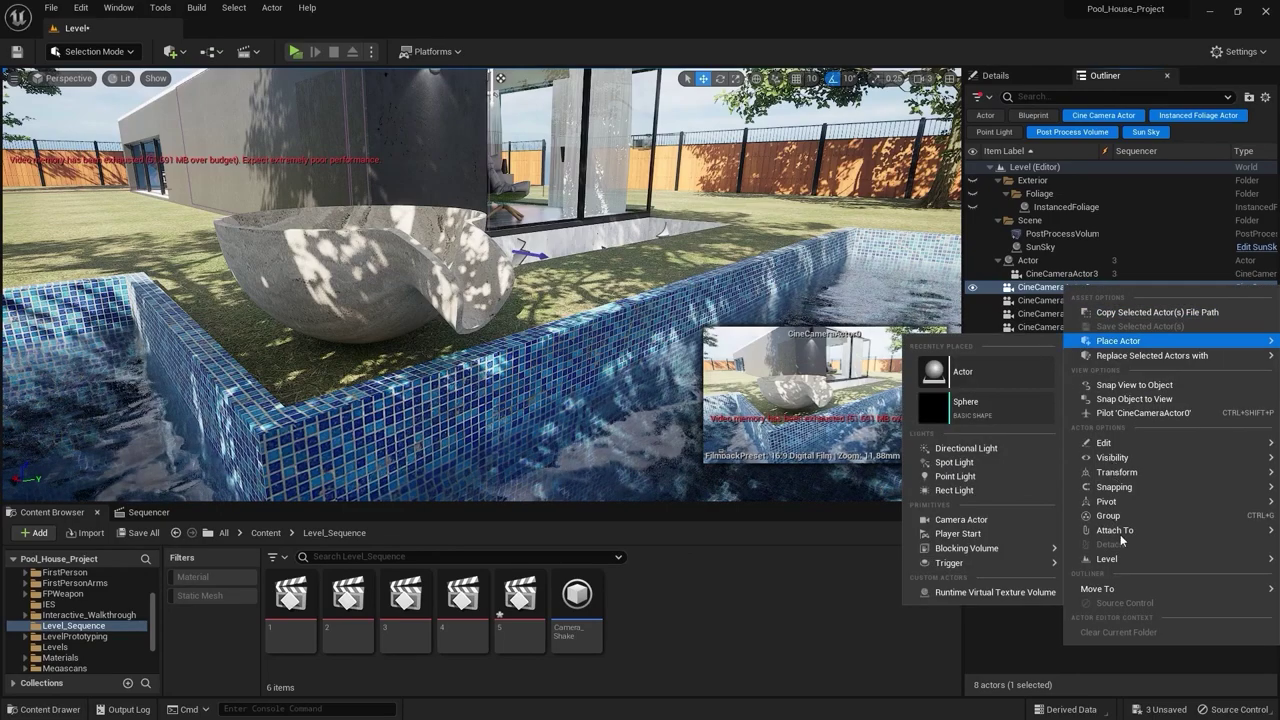
{"action": "left_click", "coordinate": [1127, 413]}
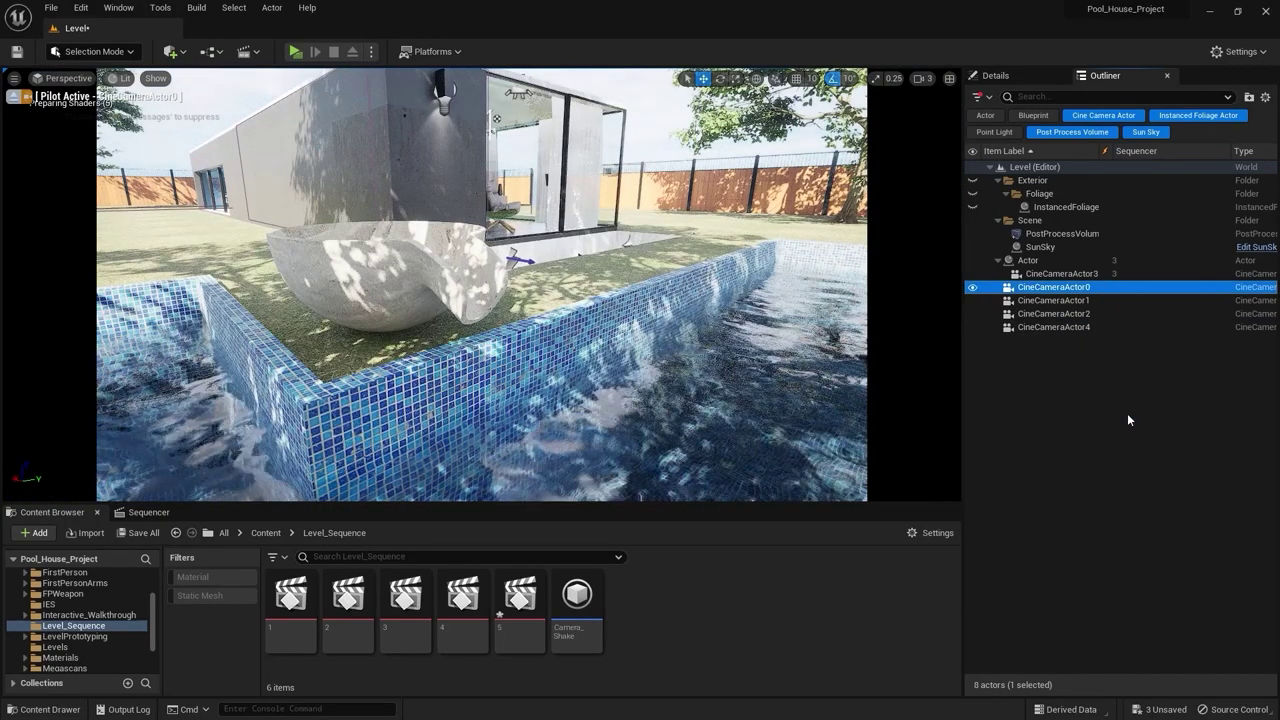
Set the poolside camera's current focal length to 25.
{"action": "left_click", "coordinate": [1034, 75]}
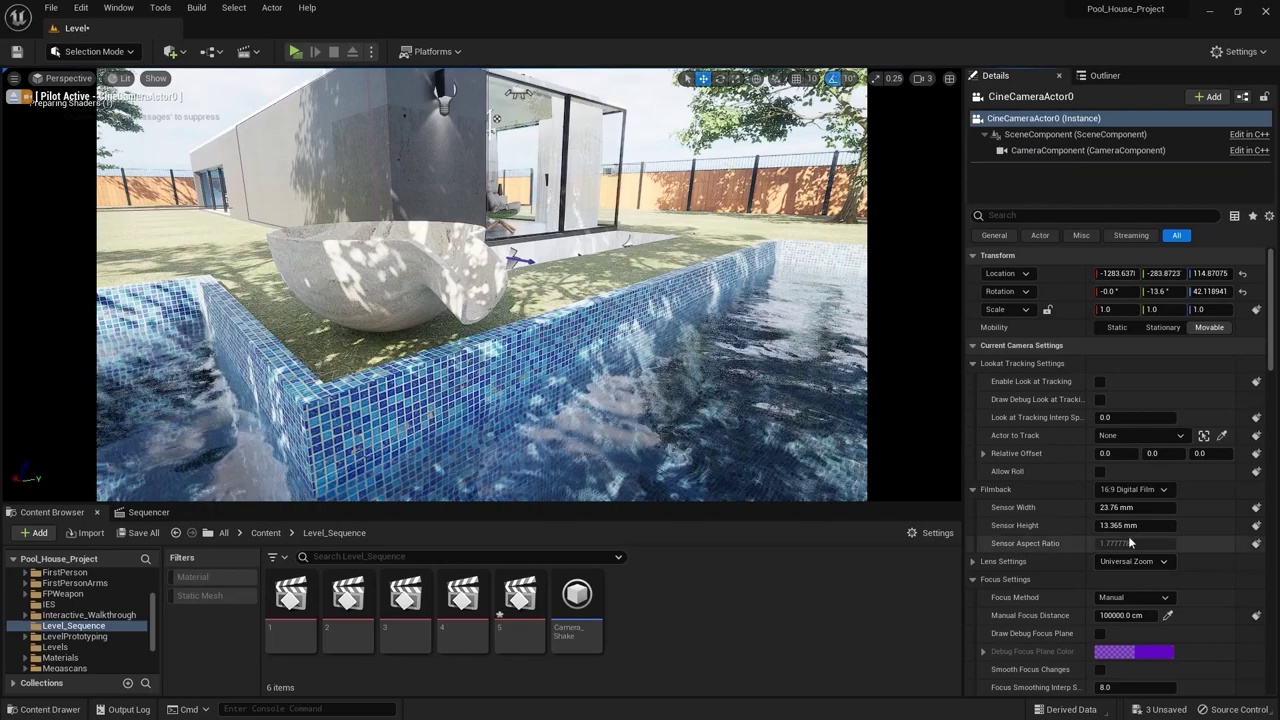
{"action": "scroll", "coordinate": [1100, 545], "scroll_direction": "down", "scroll_amount": 3}
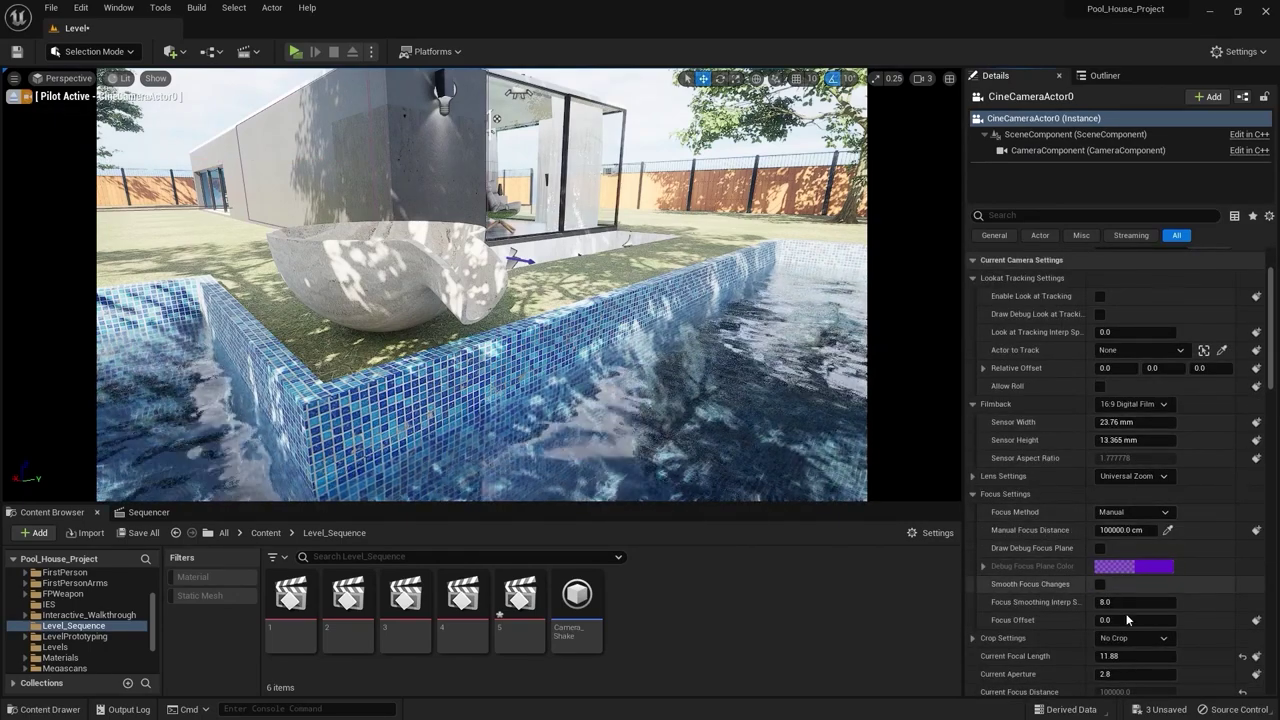
{"action": "left_click", "coordinate": [1127, 656]}
{"action": "type", "text": "2"}
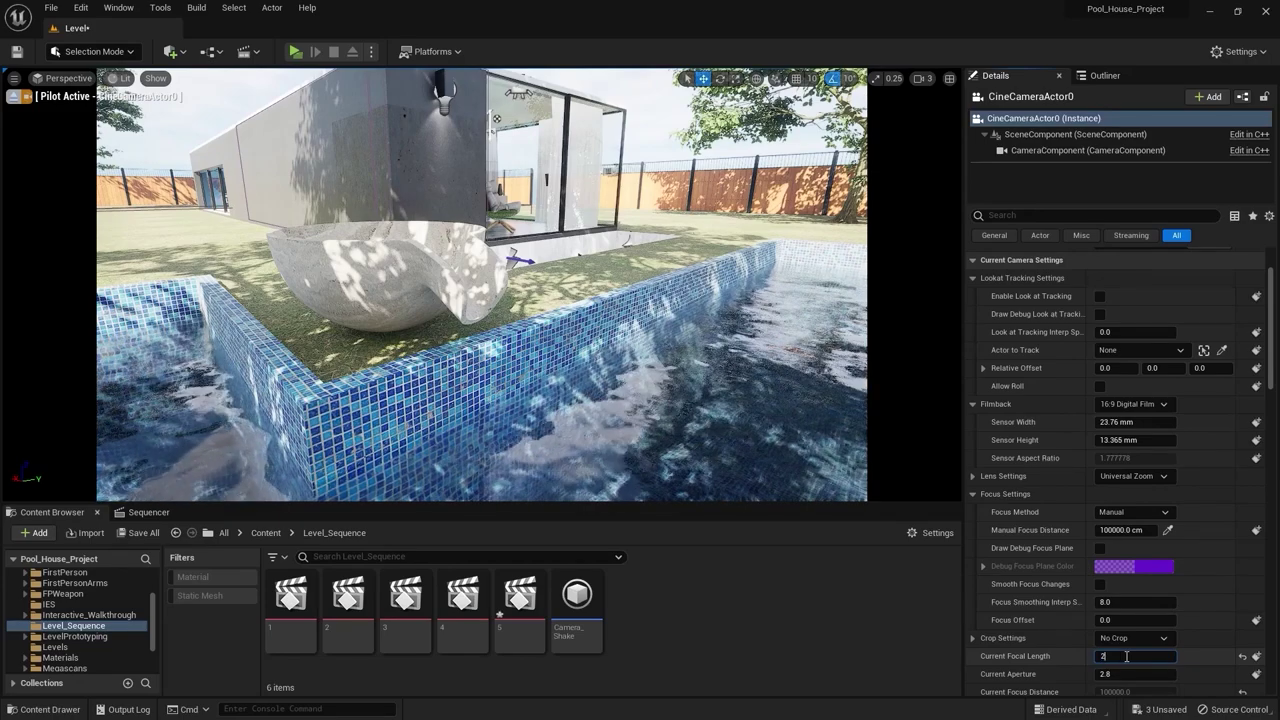
{"action": "type", "text": "5"}
{"action": "key", "text": "Return"}
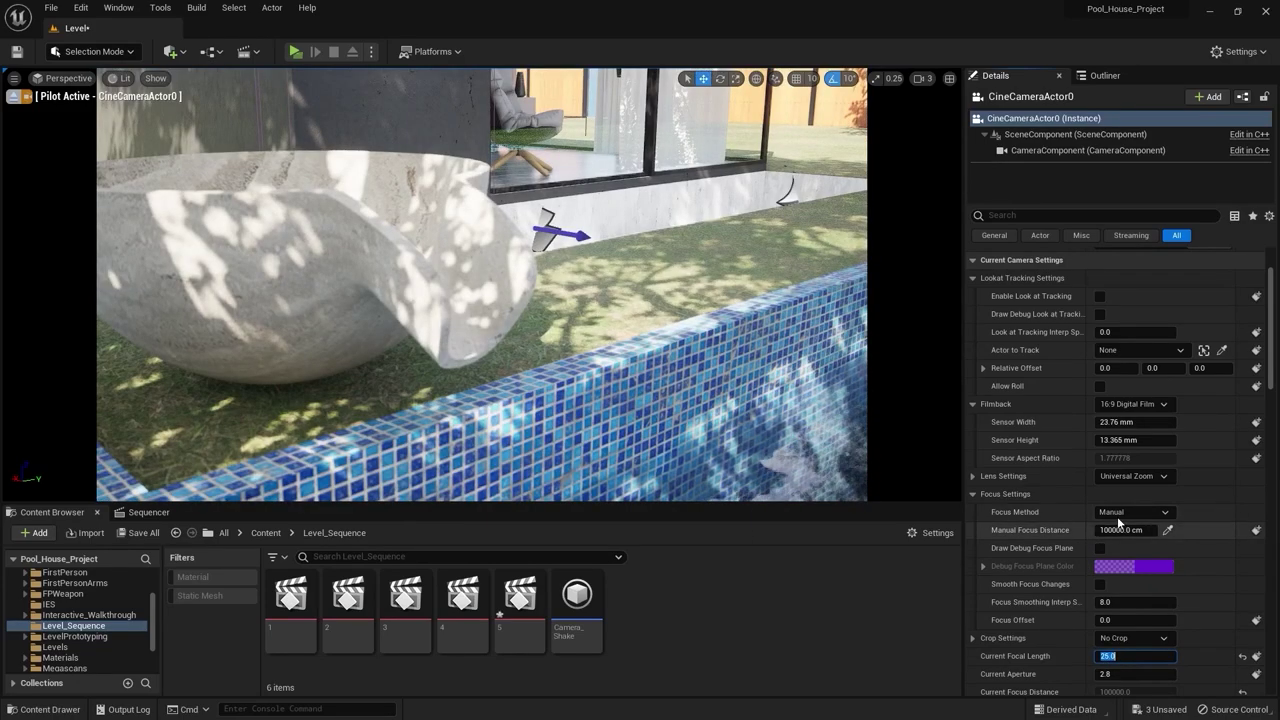
Set the camera's focus method to Disable, stop piloting it and clear the selection.
{"action": "left_click", "coordinate": [1118, 516]}
{"action": "left_click", "coordinate": [1118, 564]}
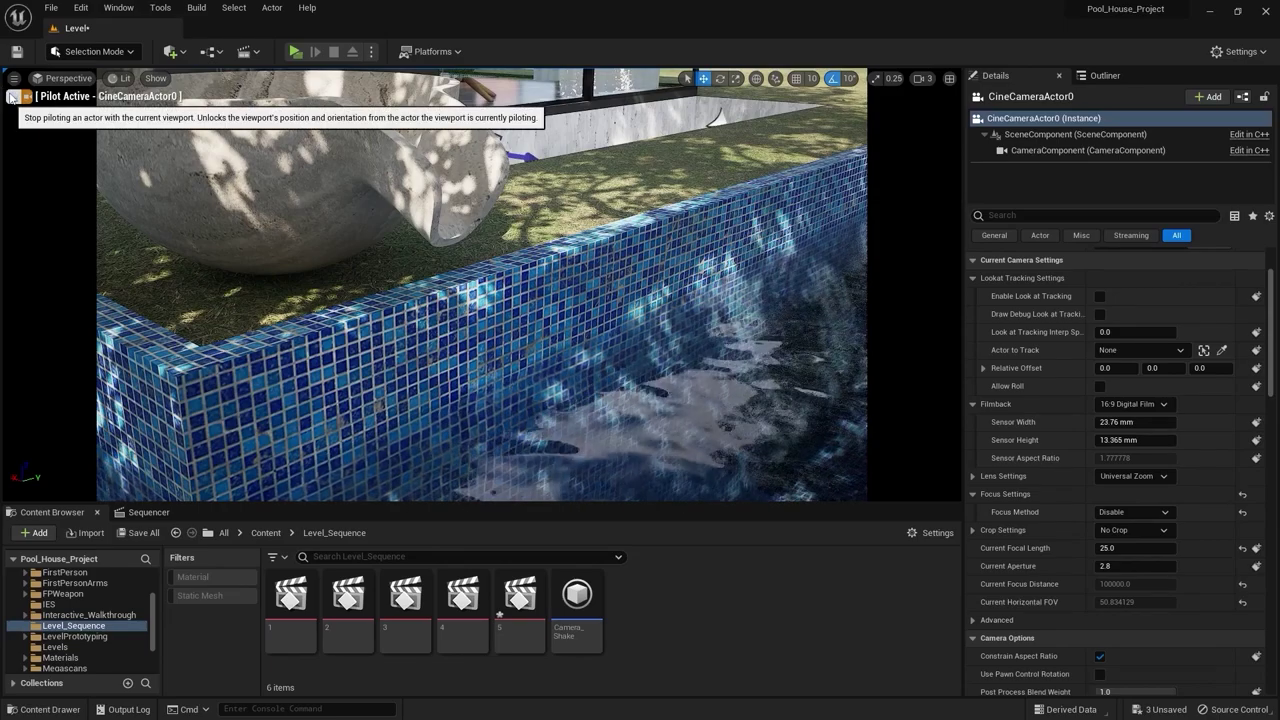
{"action": "left_click", "coordinate": [11, 97]}
{"action": "key", "text": "Escape"}
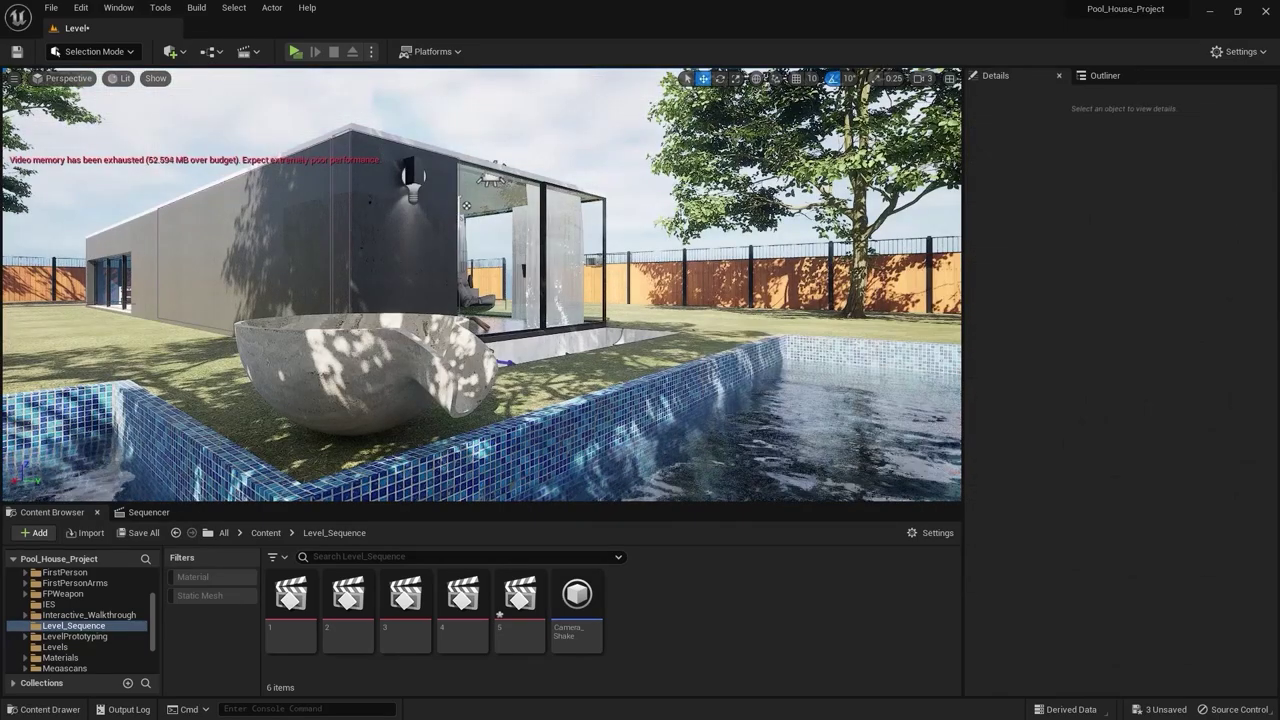
Place an empty Actor in the stone basin and reposition it in front of the tiled pool wall.
{"action": "right_click_drag", "start_coordinate": [702, 388], "coordinate": [668, 436]}
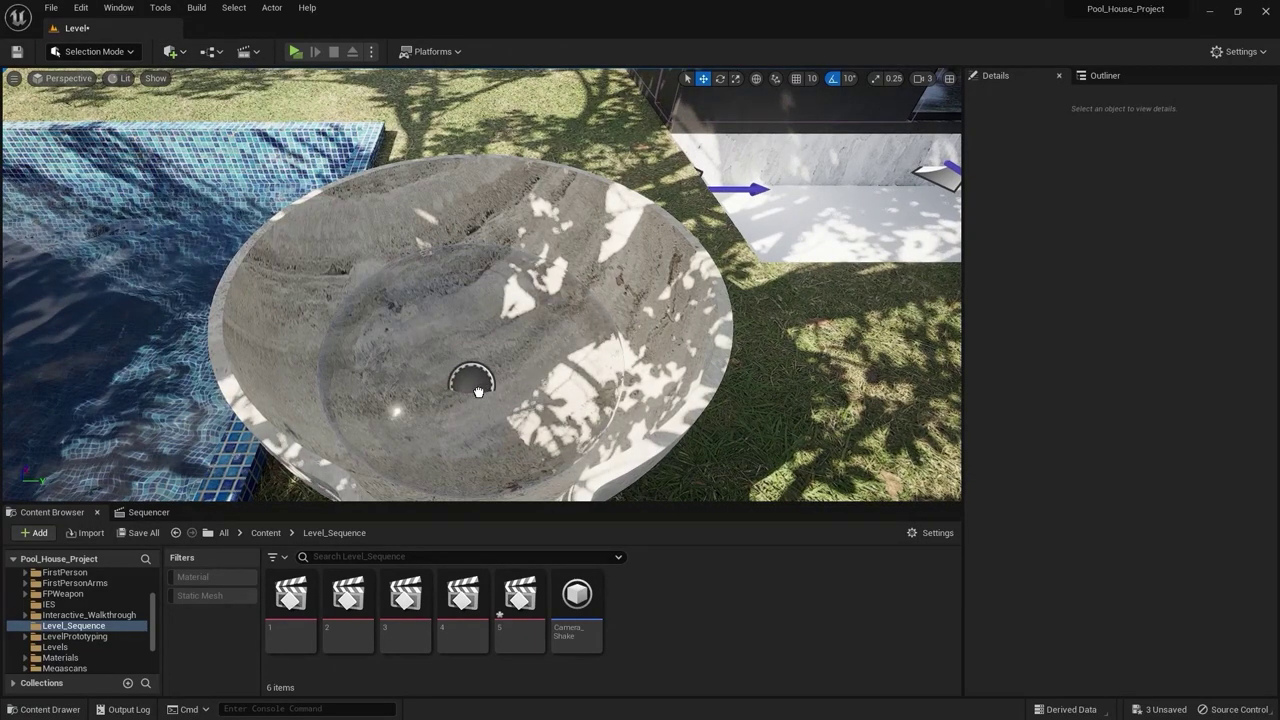
{"action": "left_click", "coordinate": [478, 390]}
{"action": "left_click_drag", "start_coordinate": [478, 390], "coordinate": [808, 270], "text": "alt"}
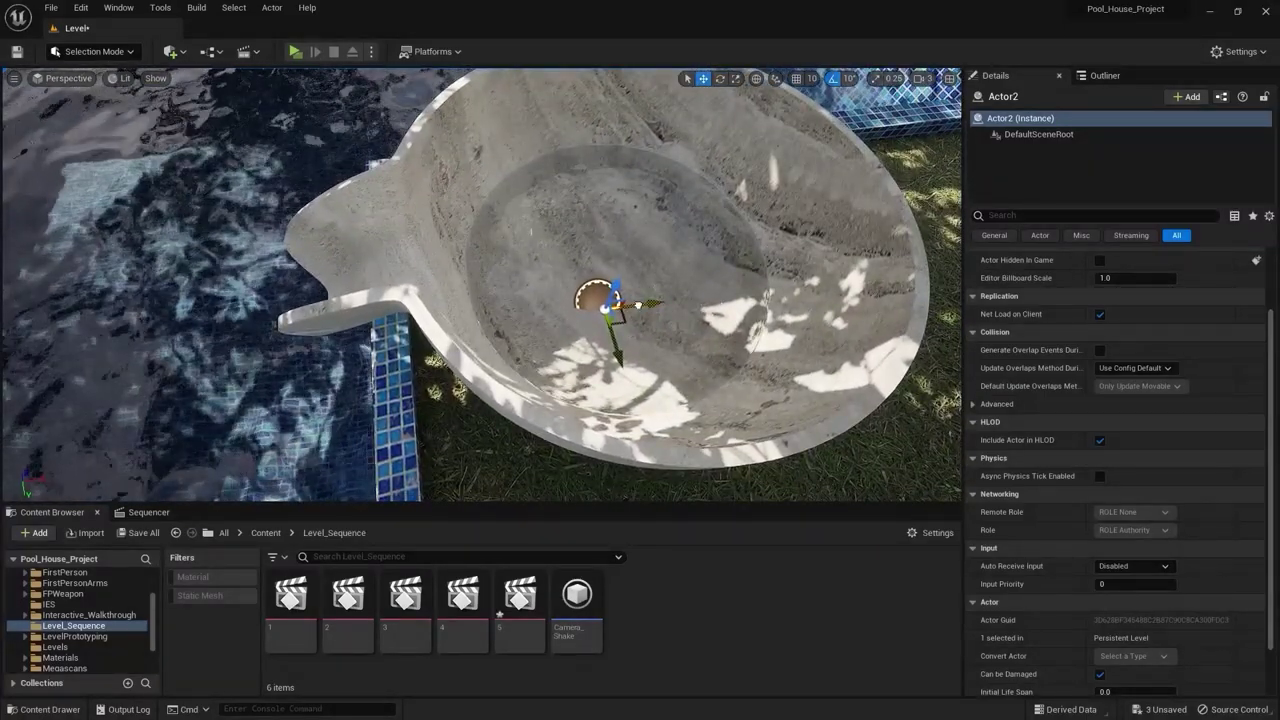
{"action": "left_click_drag", "start_coordinate": [808, 270], "coordinate": [755, 507], "text": "alt"}
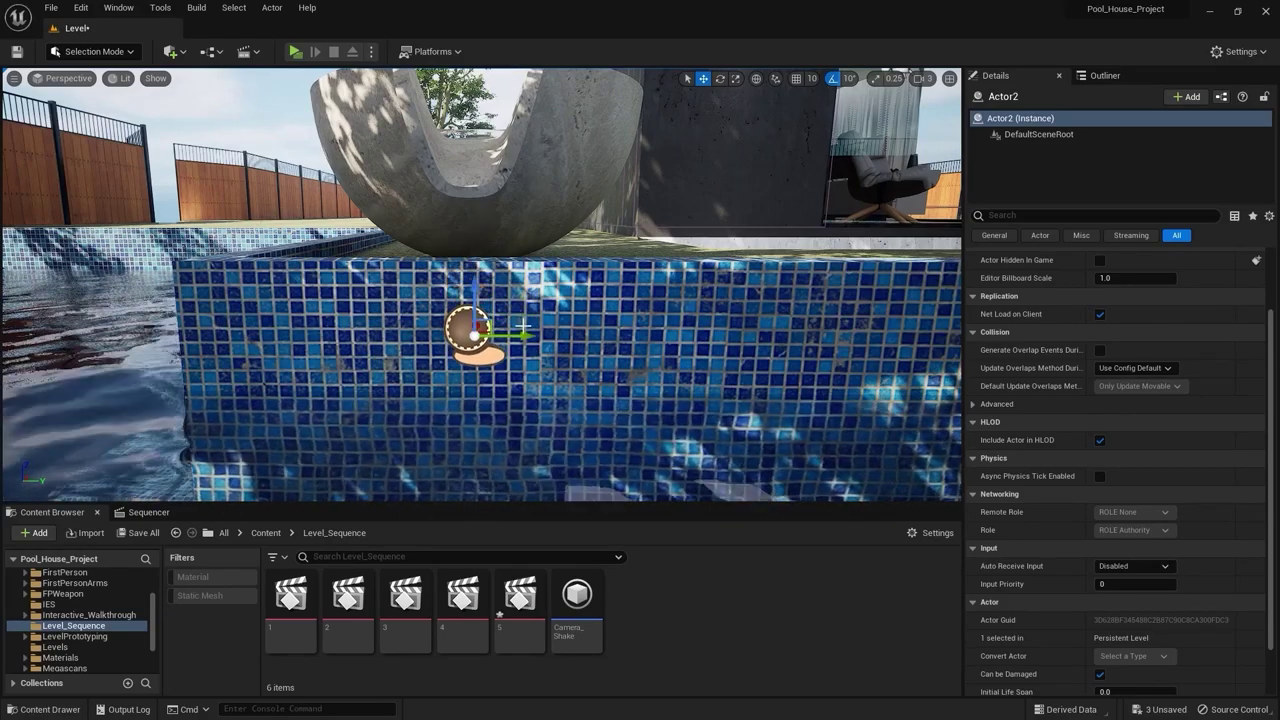
{"action": "left_click_drag", "start_coordinate": [755, 500], "coordinate": [640, 472], "text": "alt"}
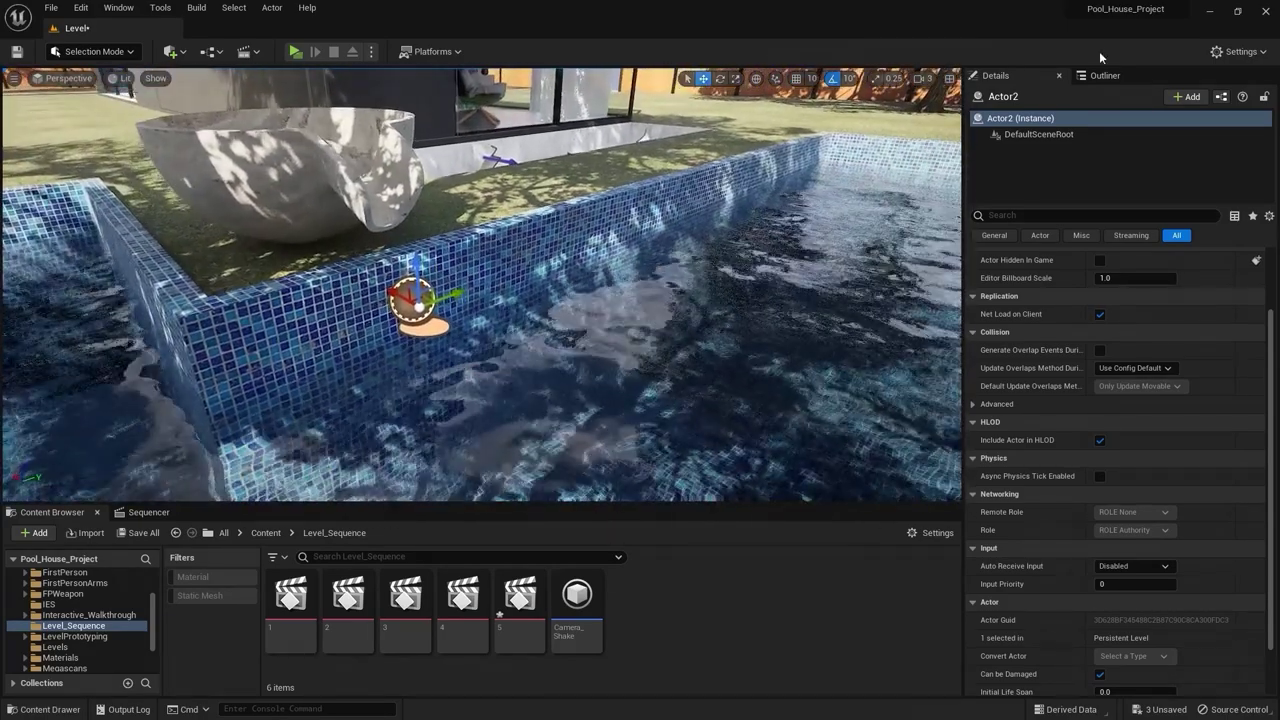
Include Actor items in the Outliner filter and attach CineCameraActor0 to Actor2.
{"action": "left_click", "coordinate": [1105, 73]}
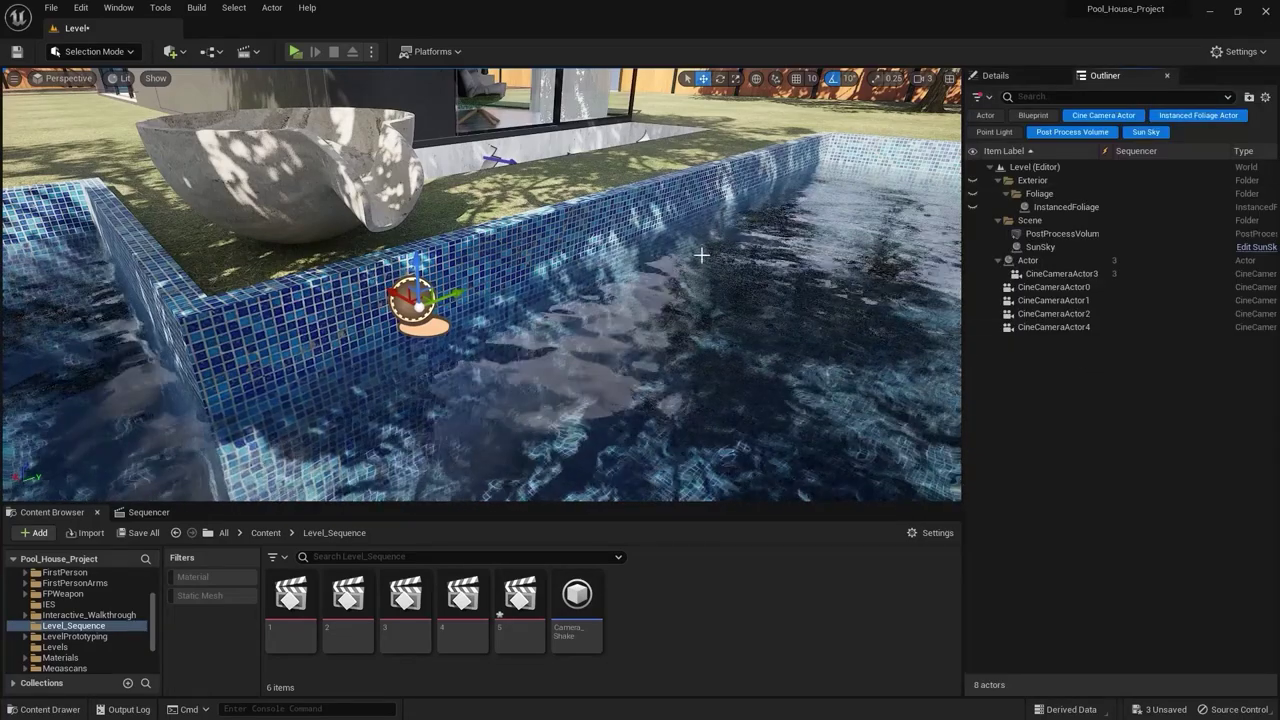
{"action": "double_click", "coordinate": [1054, 287]}
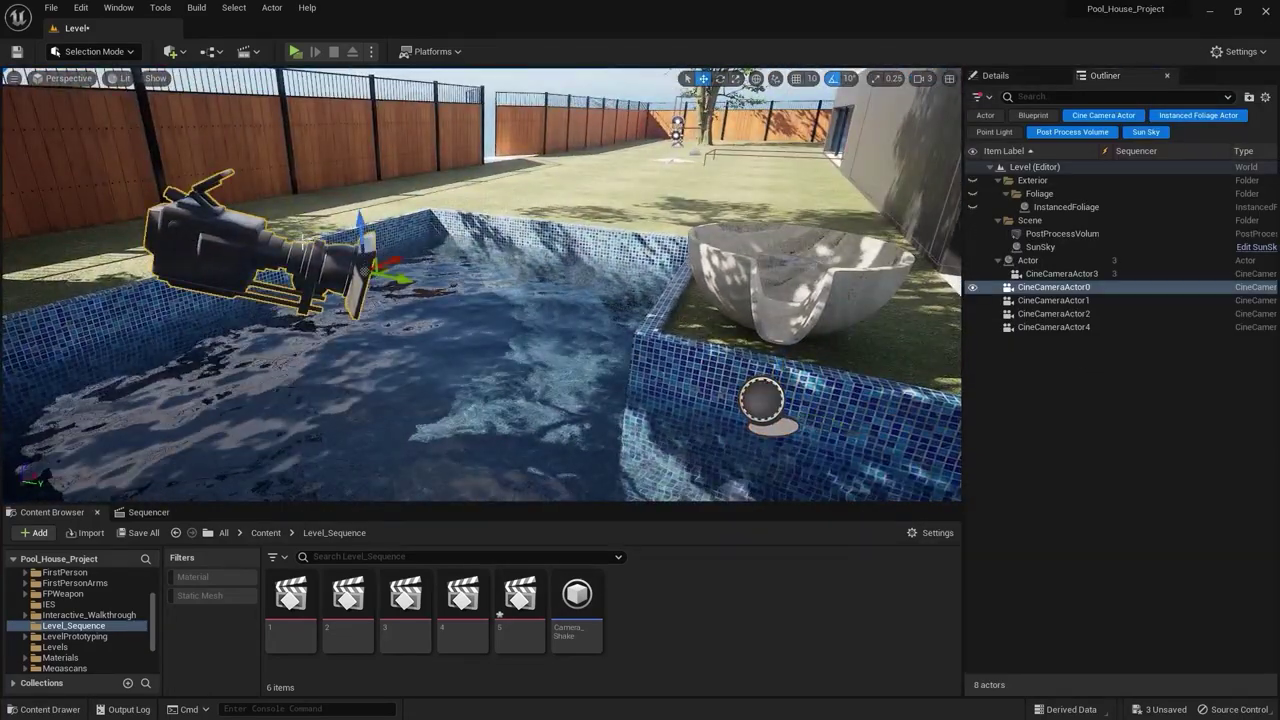
{"action": "left_click", "coordinate": [984, 114]}
{"action": "left_click_drag", "start_coordinate": [1047, 569], "coordinate": [1038, 555]}
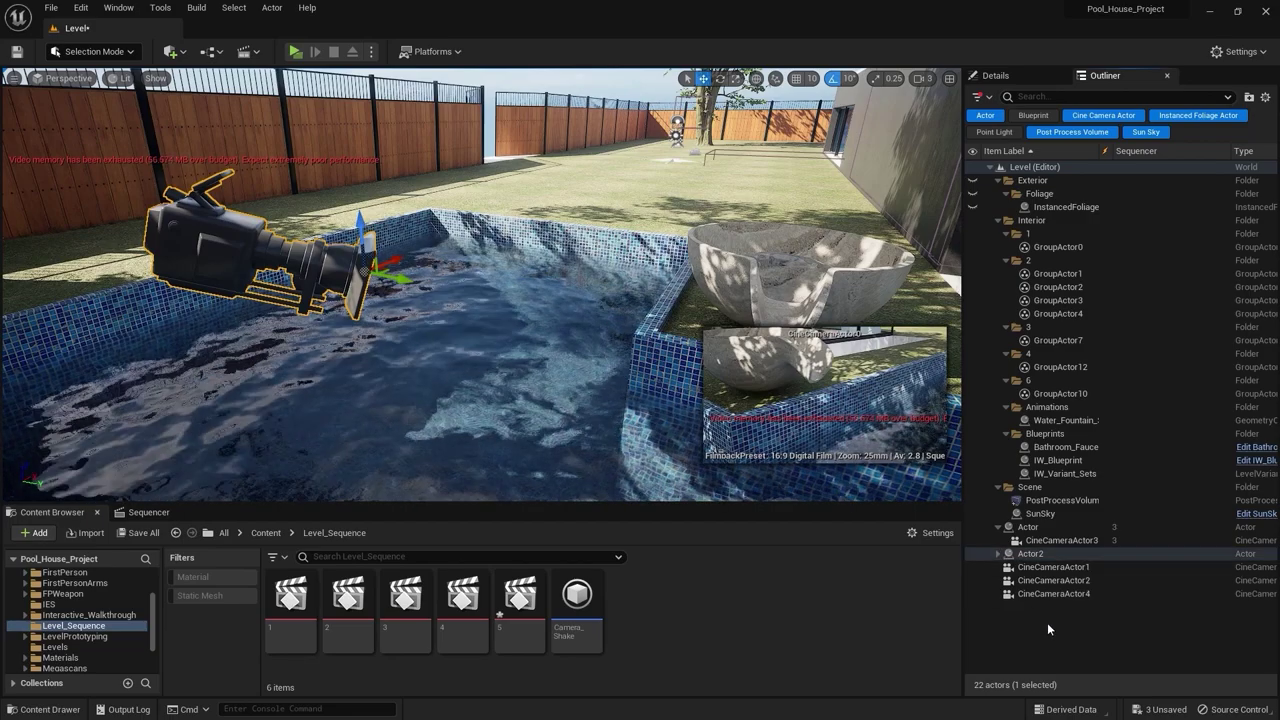
{"action": "left_click", "coordinate": [999, 554]}
{"action": "left_click", "coordinate": [999, 554]}
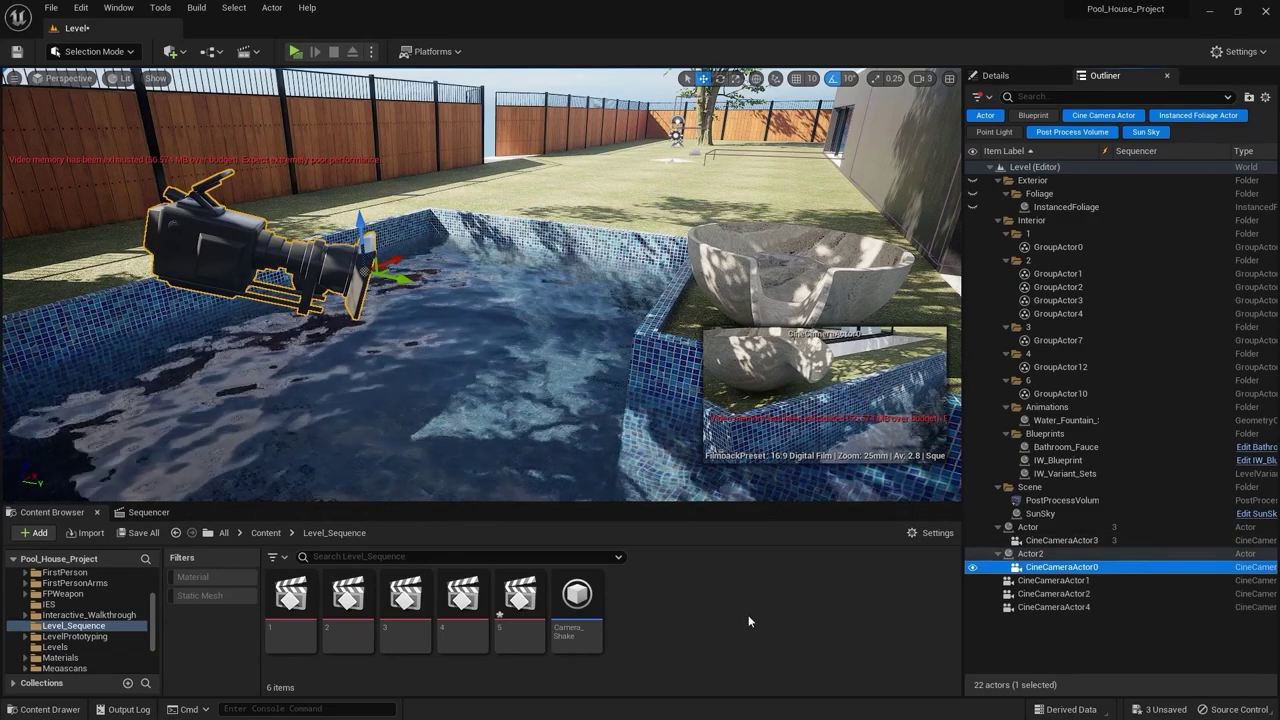
Open level sequence 5 and add Actor2 and CineCameraActor0 to it as tracks.
{"action": "key", "text": "Escape"}
{"action": "right_click_drag", "start_coordinate": [634, 377], "coordinate": [870, 360]}
{"action": "double_click", "coordinate": [520, 600]}
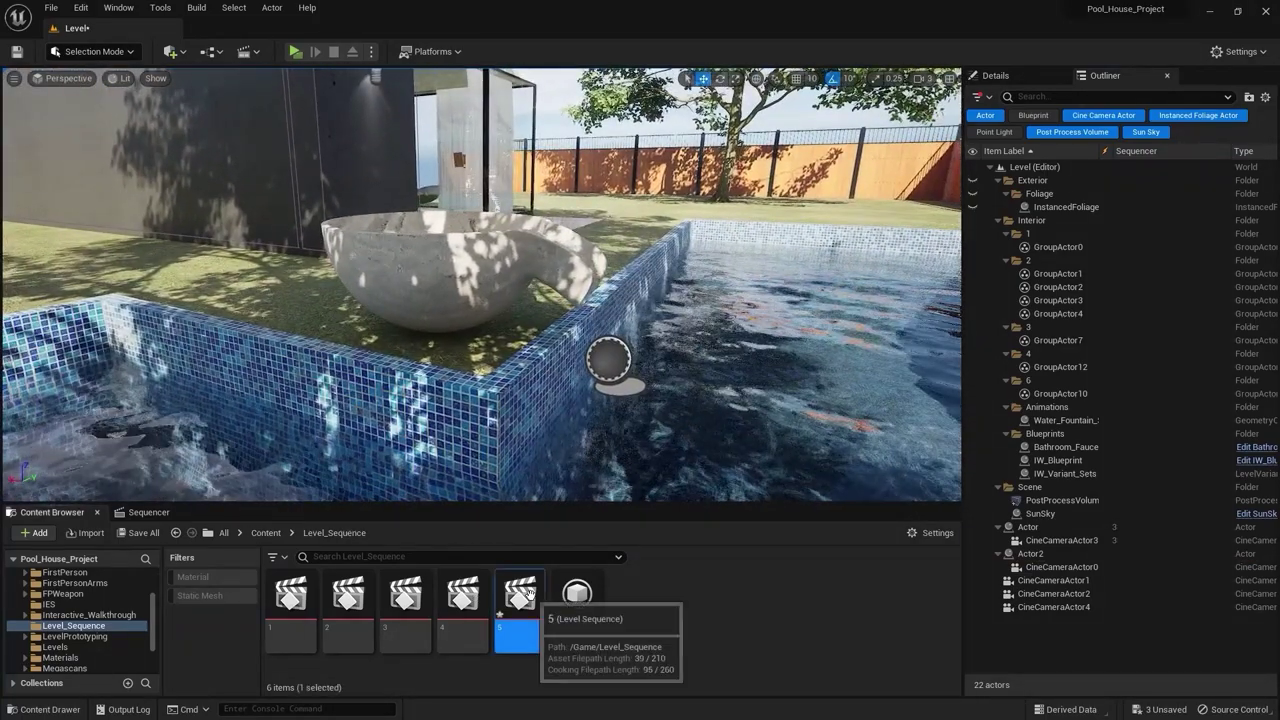
{"action": "left_click", "coordinate": [1044, 567], "text": "shift"}
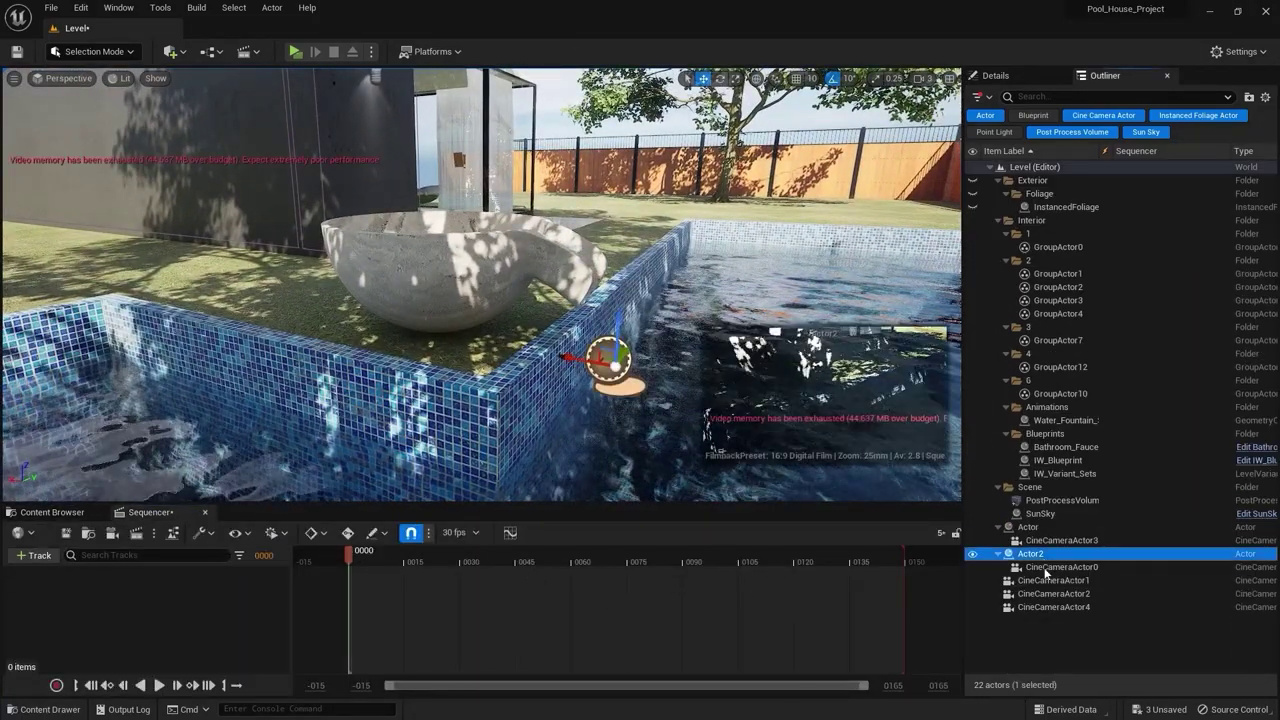
{"action": "left_click_drag", "start_coordinate": [1044, 569], "coordinate": [358, 557]}
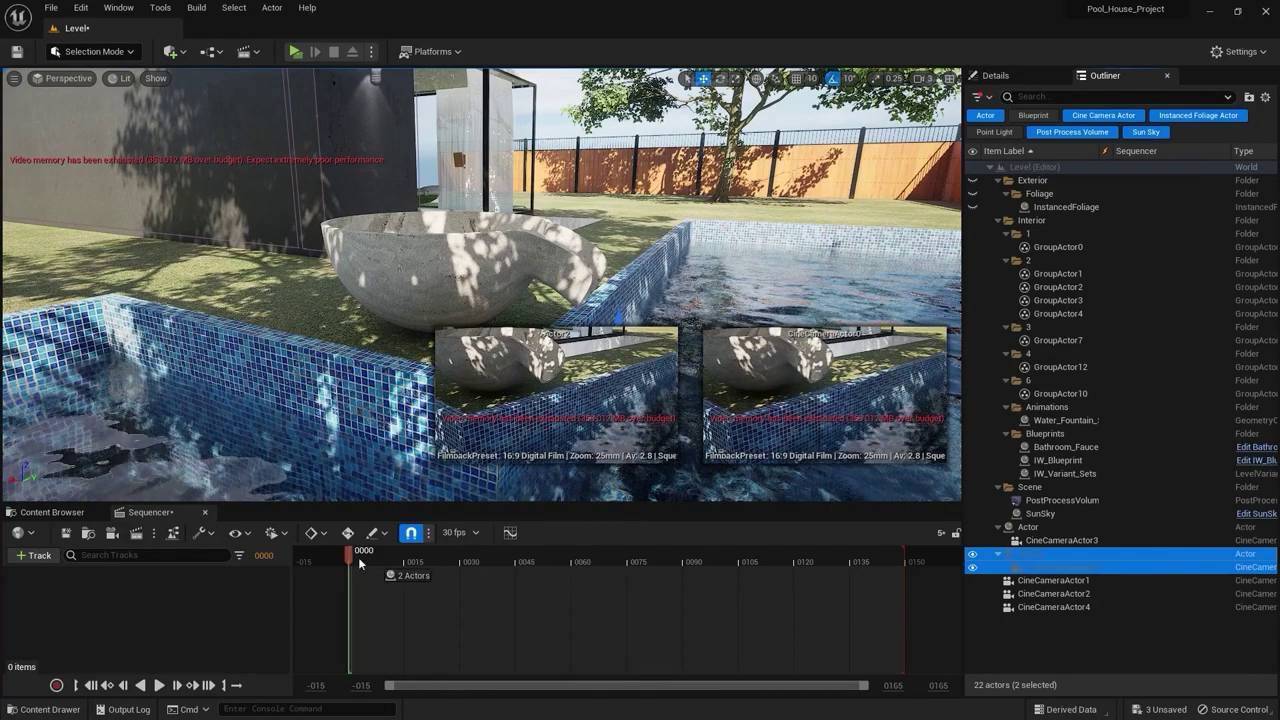
{"action": "left_click_drag", "start_coordinate": [73, 608], "coordinate": [70, 612]}
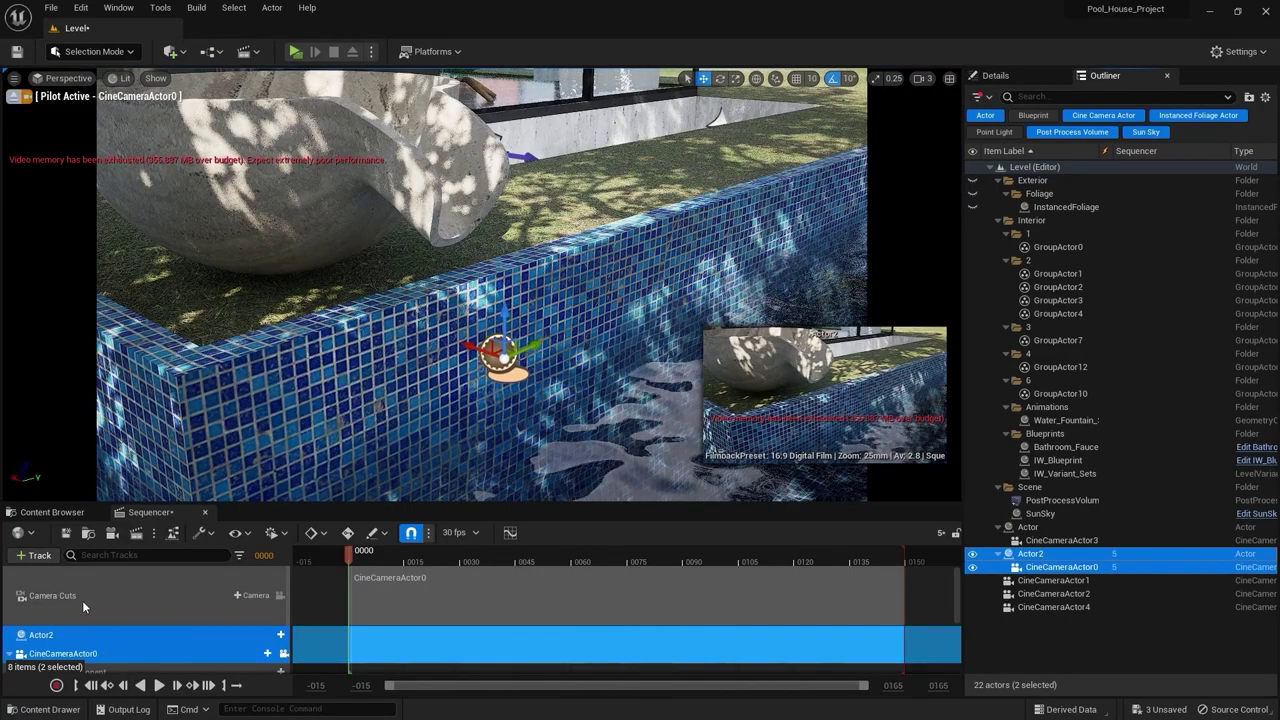
Add a Transform track to Actor2 and key its Yaw rotation at frame 0.
{"action": "scroll", "coordinate": [205, 586], "scroll_direction": "down", "scroll_amount": 3}
{"action": "scroll", "coordinate": [154, 602], "scroll_direction": "up", "scroll_amount": 2}
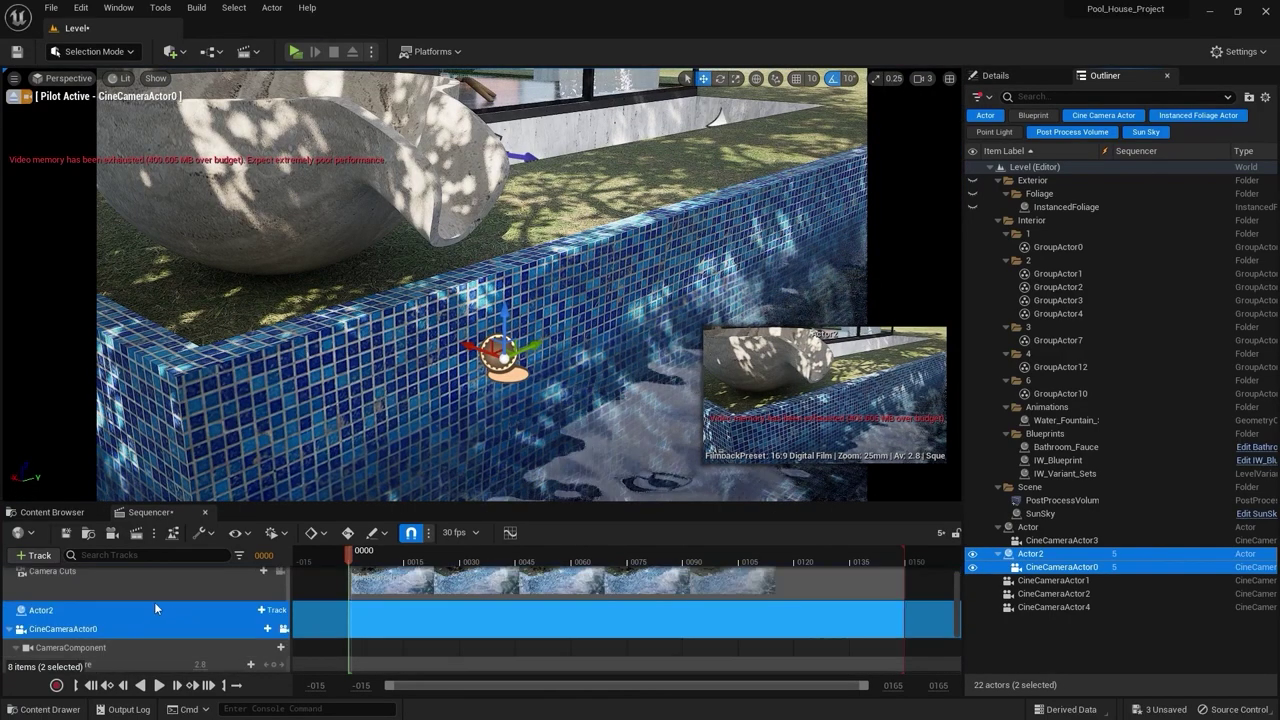
{"action": "left_click", "coordinate": [96, 607]}
{"action": "left_click", "coordinate": [272, 610]}
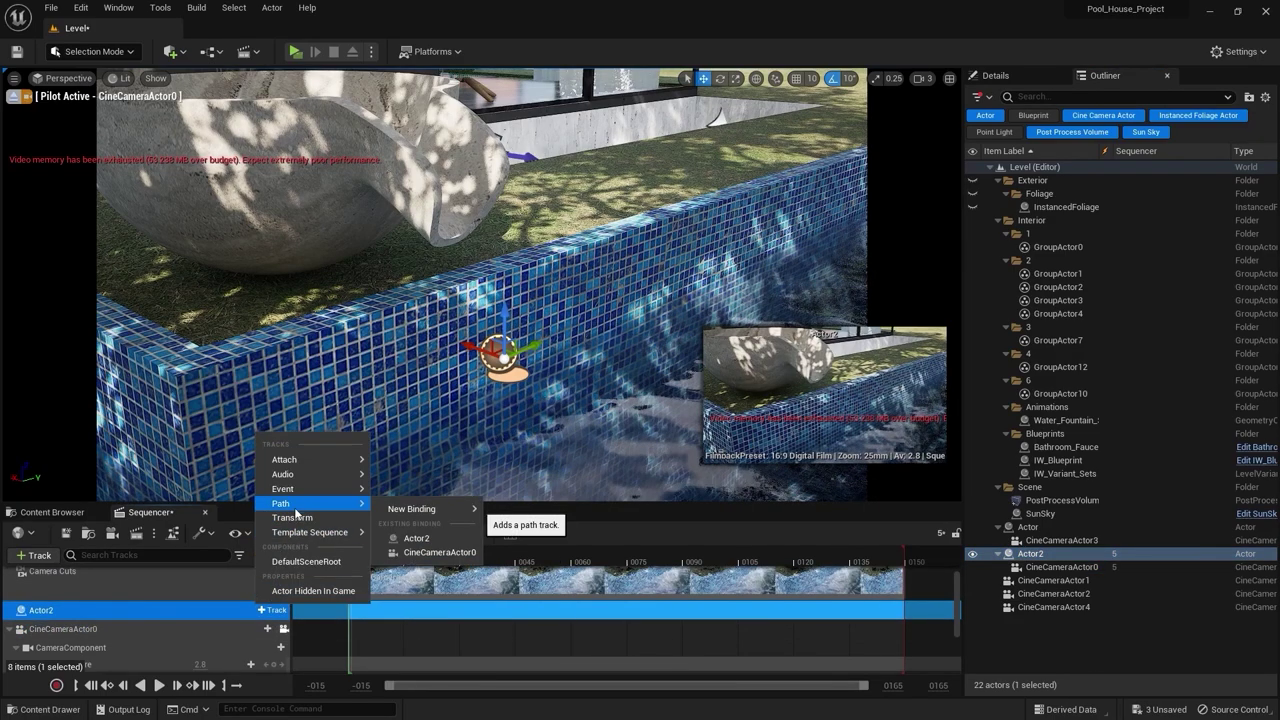
{"action": "left_click", "coordinate": [293, 517]}
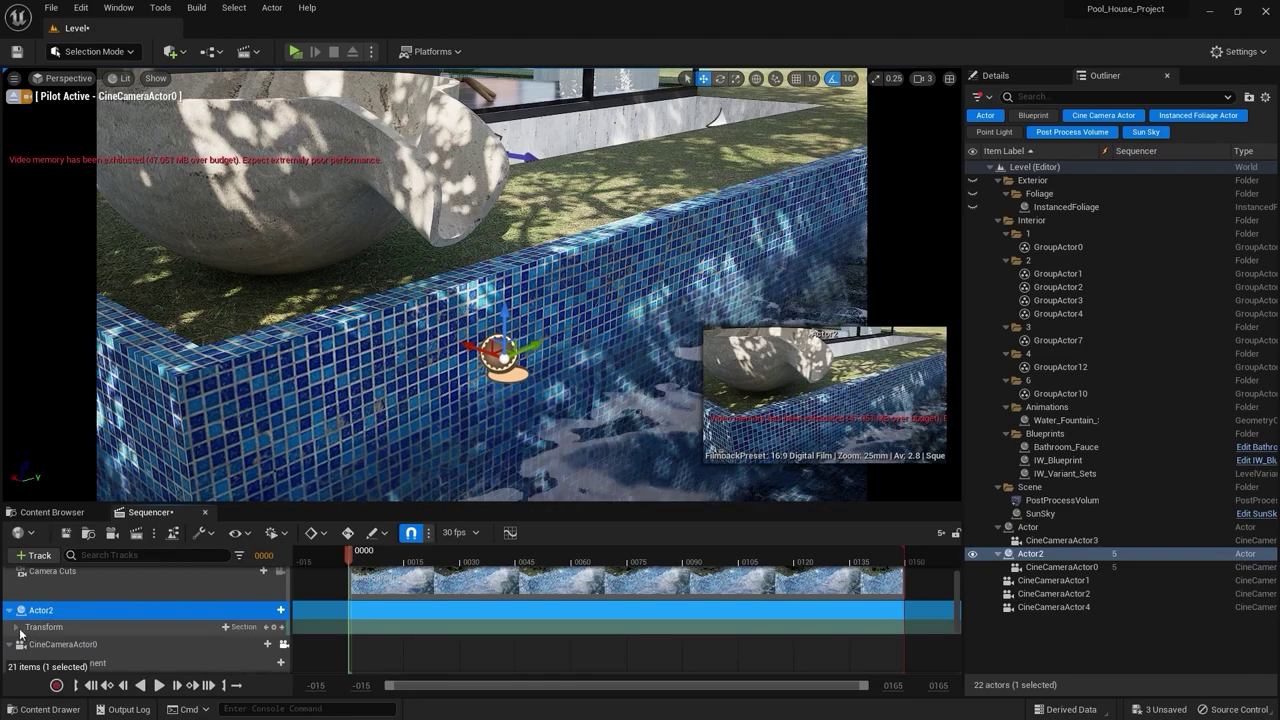
{"action": "double_click", "coordinate": [80, 626]}
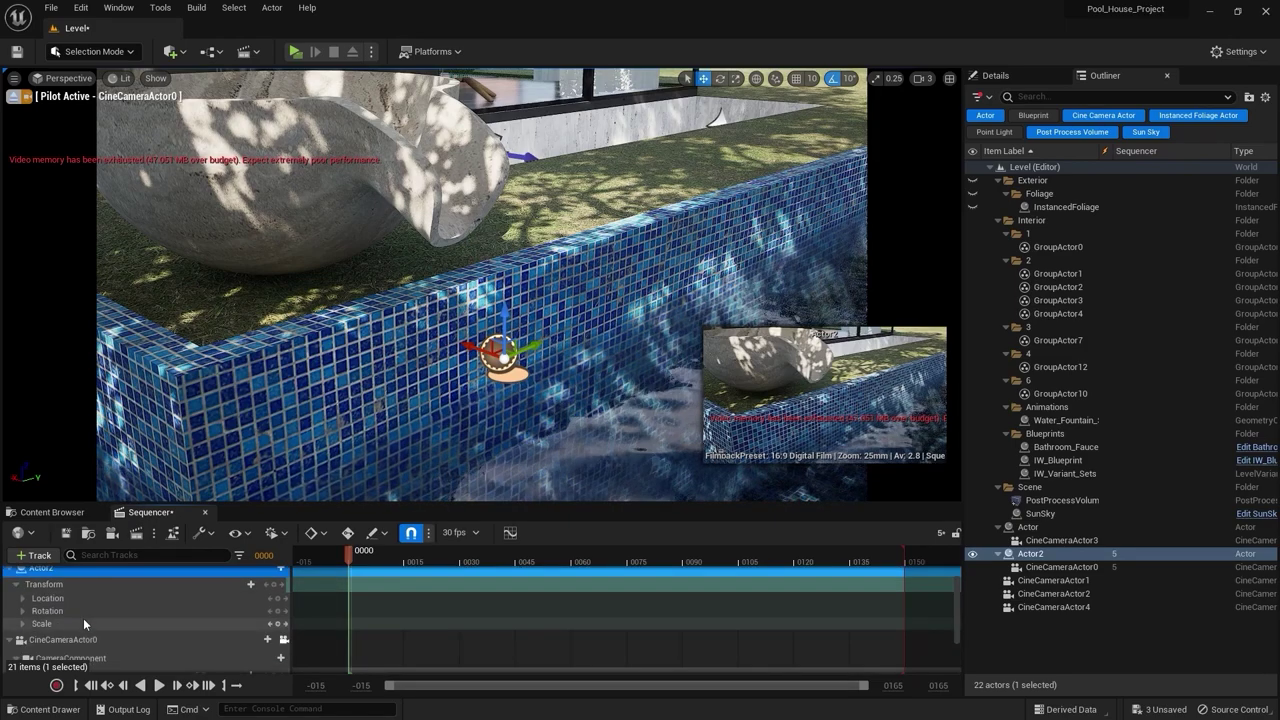
{"action": "left_click", "coordinate": [23, 614]}
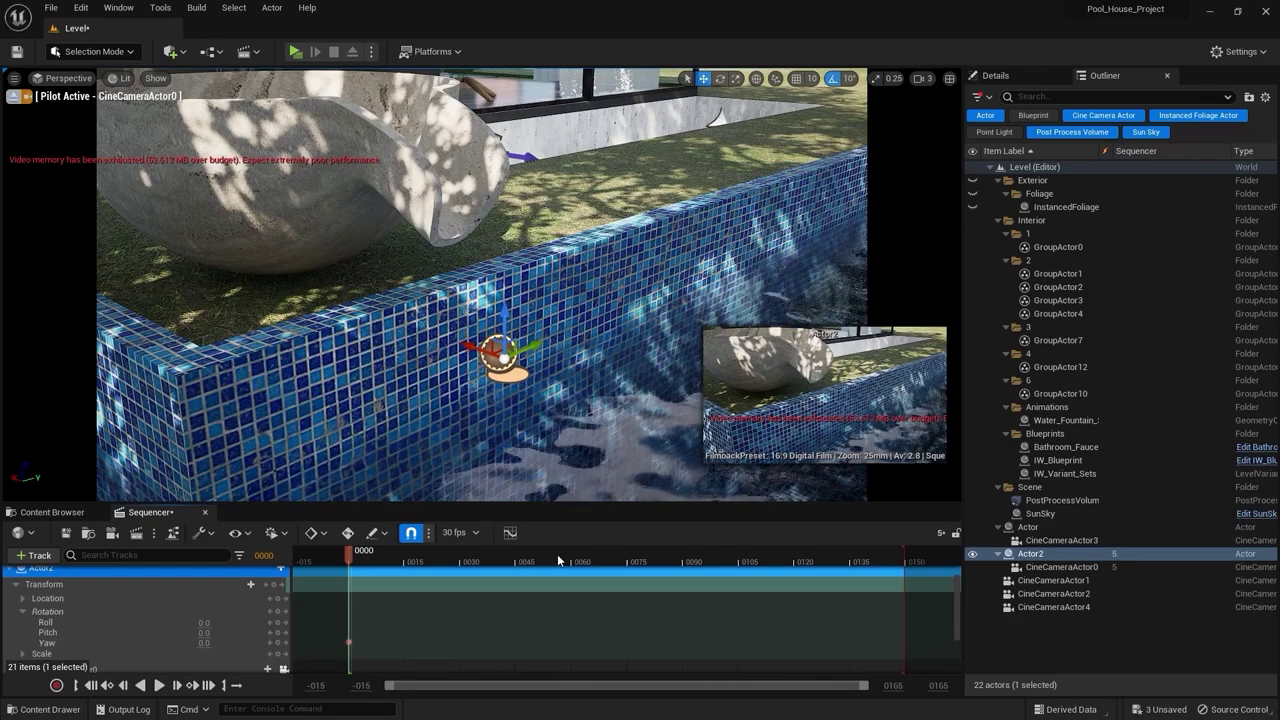
Extend the end of the sequence's working range to frame 500.
{"action": "left_click_drag", "start_coordinate": [557, 554], "coordinate": [905, 562]}
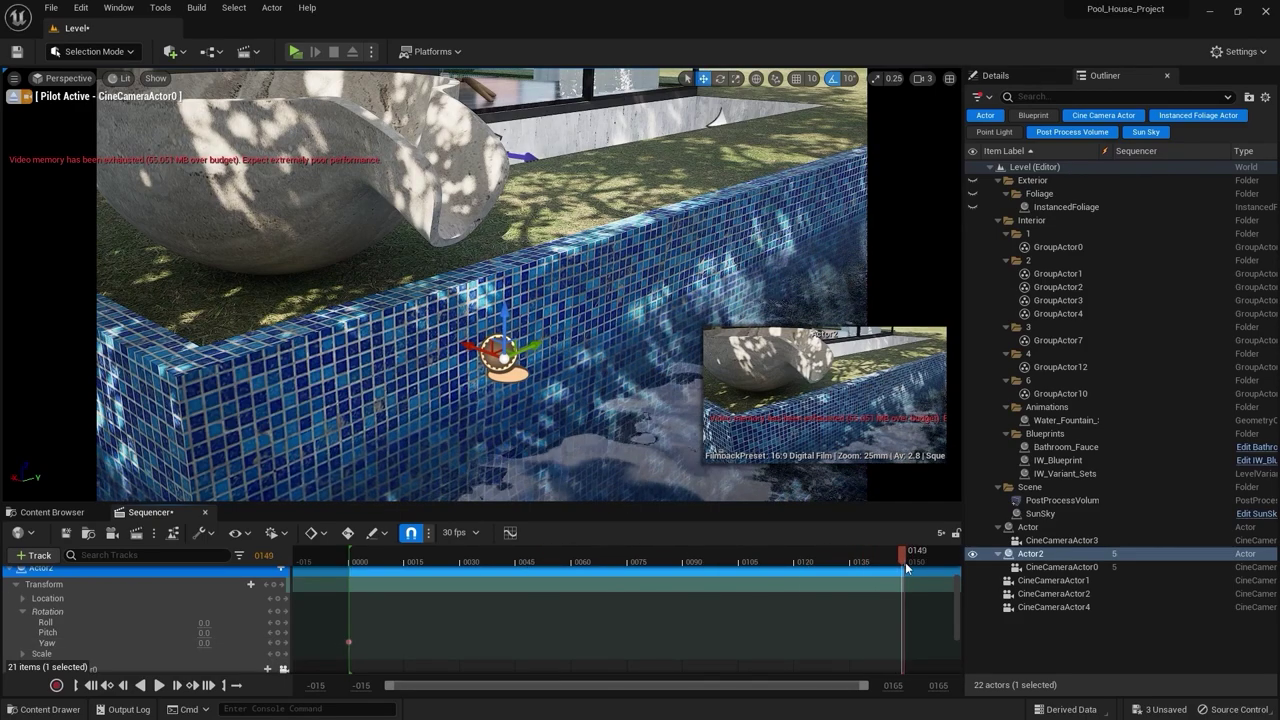
{"action": "left_click", "coordinate": [938, 685]}
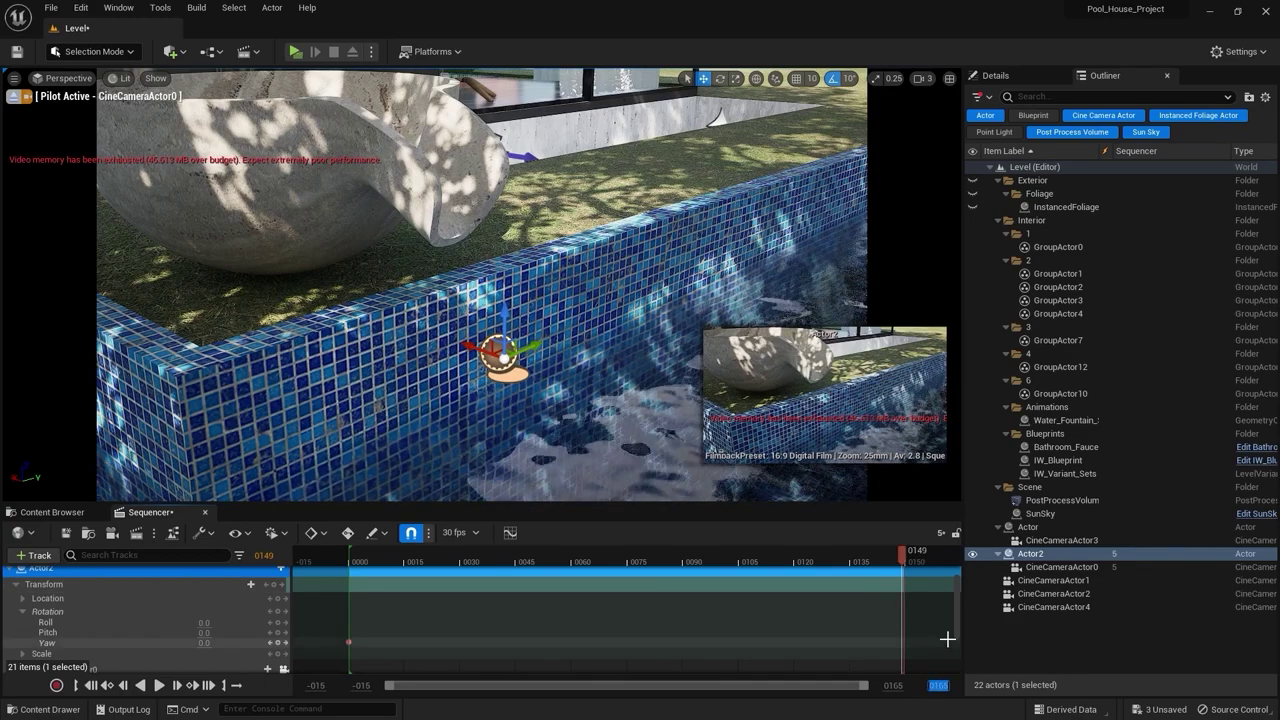
{"action": "type", "text": "500"}
{"action": "key", "text": "Return"}
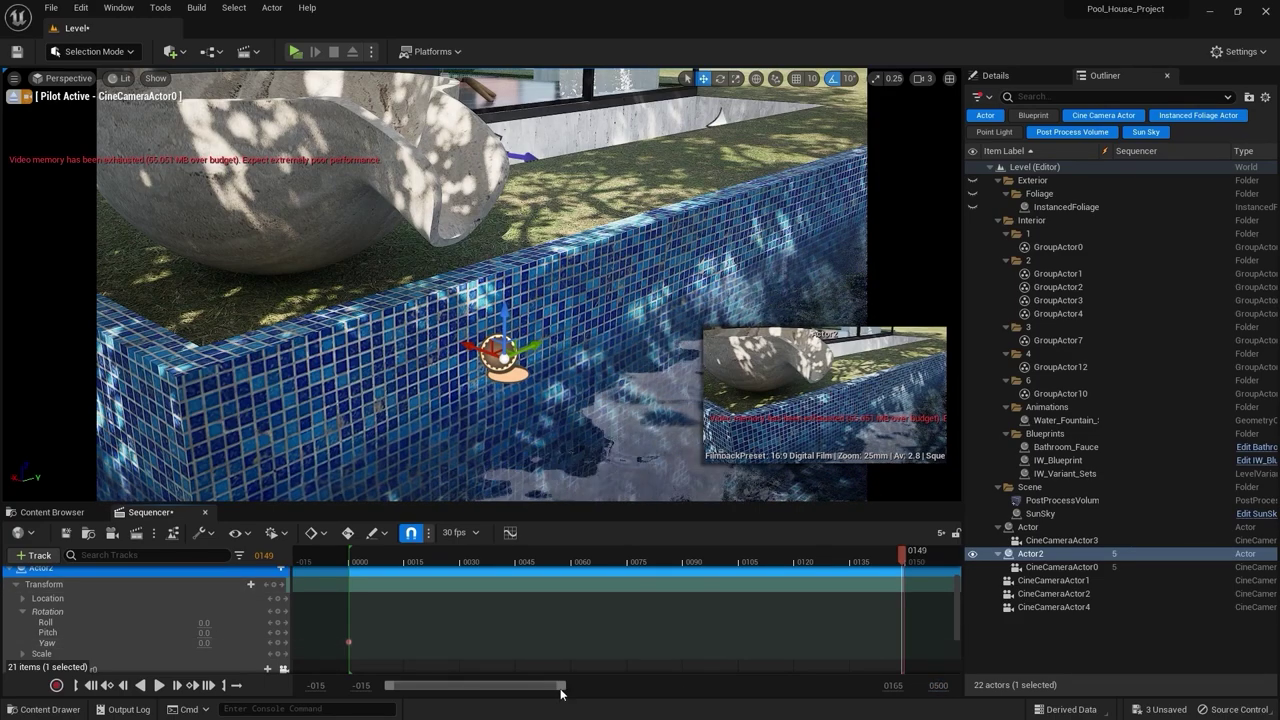
Widen the visible range to frame 470 and set Actor2's Yaw to about -31.06 at frame 471.
{"action": "left_click_drag", "start_coordinate": [565, 685], "coordinate": [731, 691]}
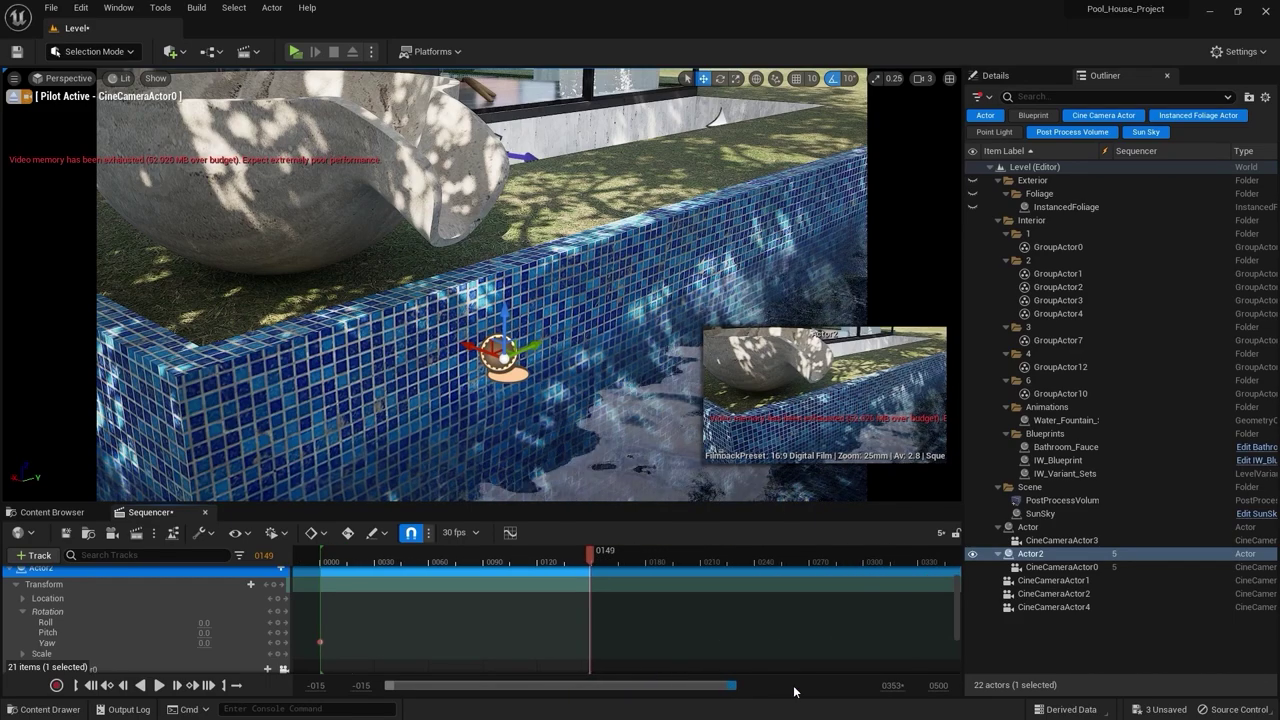
{"action": "left_click_drag", "start_coordinate": [727, 693], "coordinate": [866, 686]}
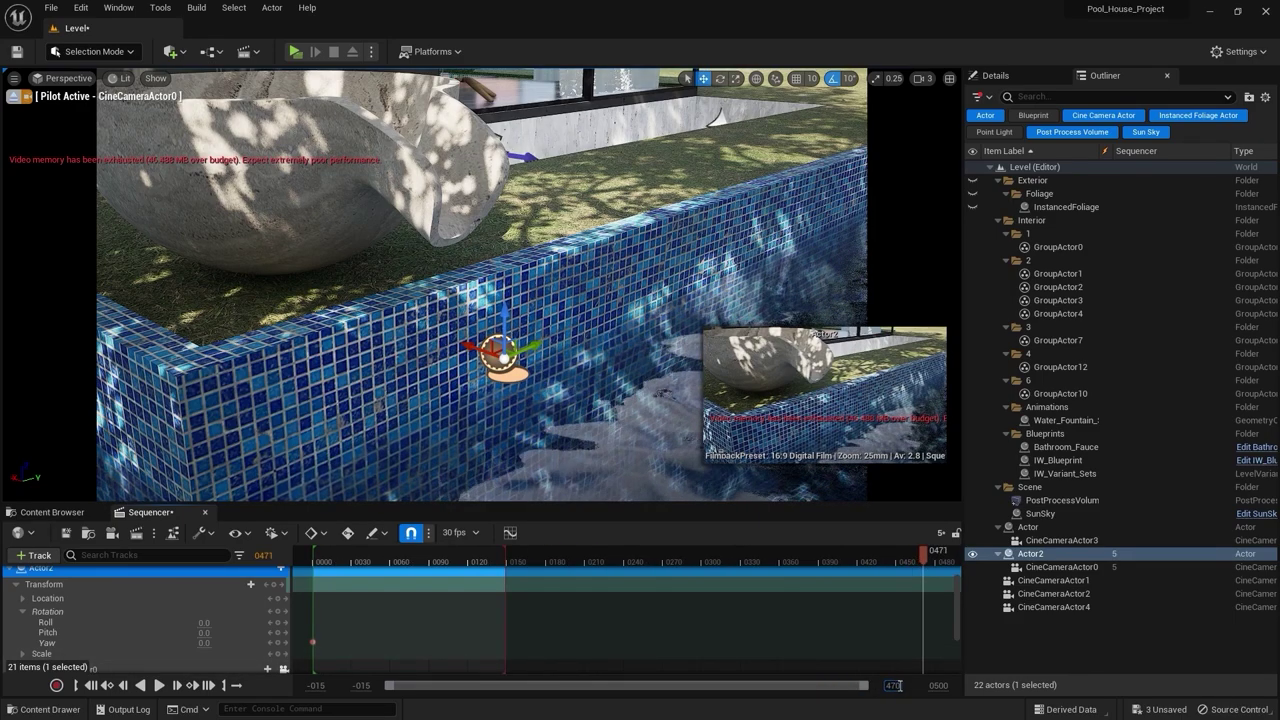
{"action": "key", "text": "Return"}
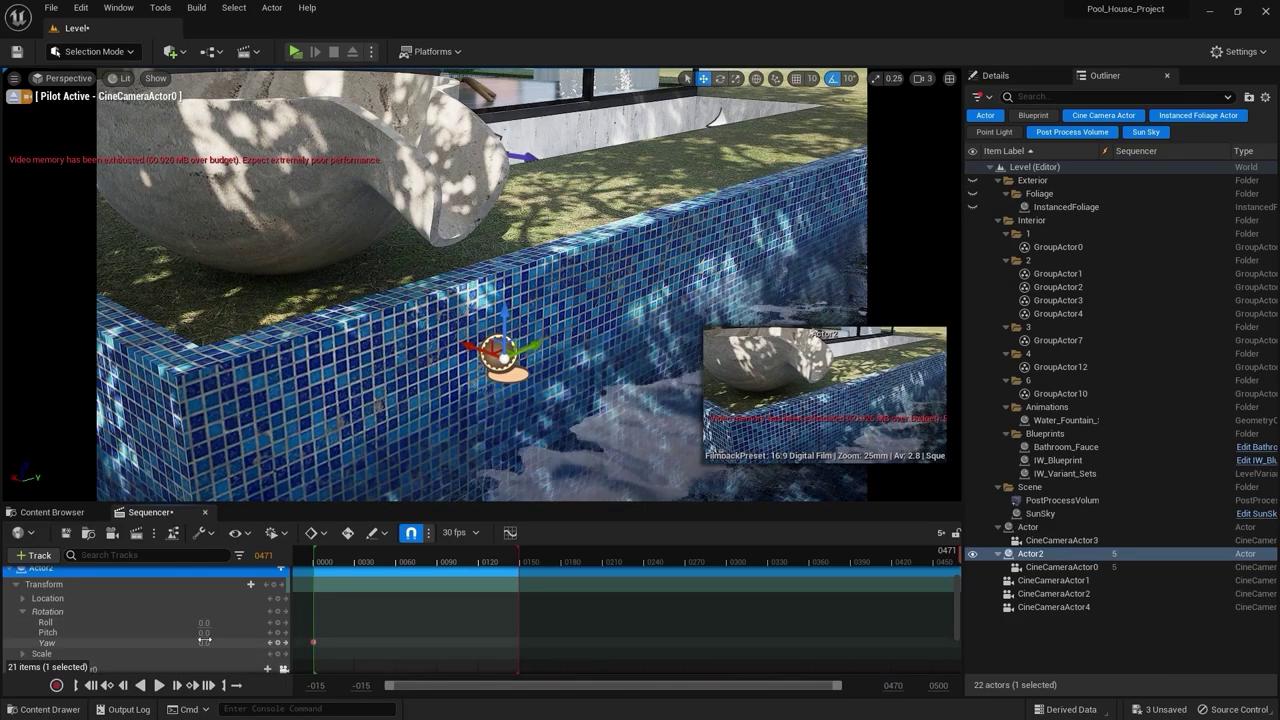
{"action": "left_click_drag", "start_coordinate": [203, 642], "coordinate": [103, 642]}
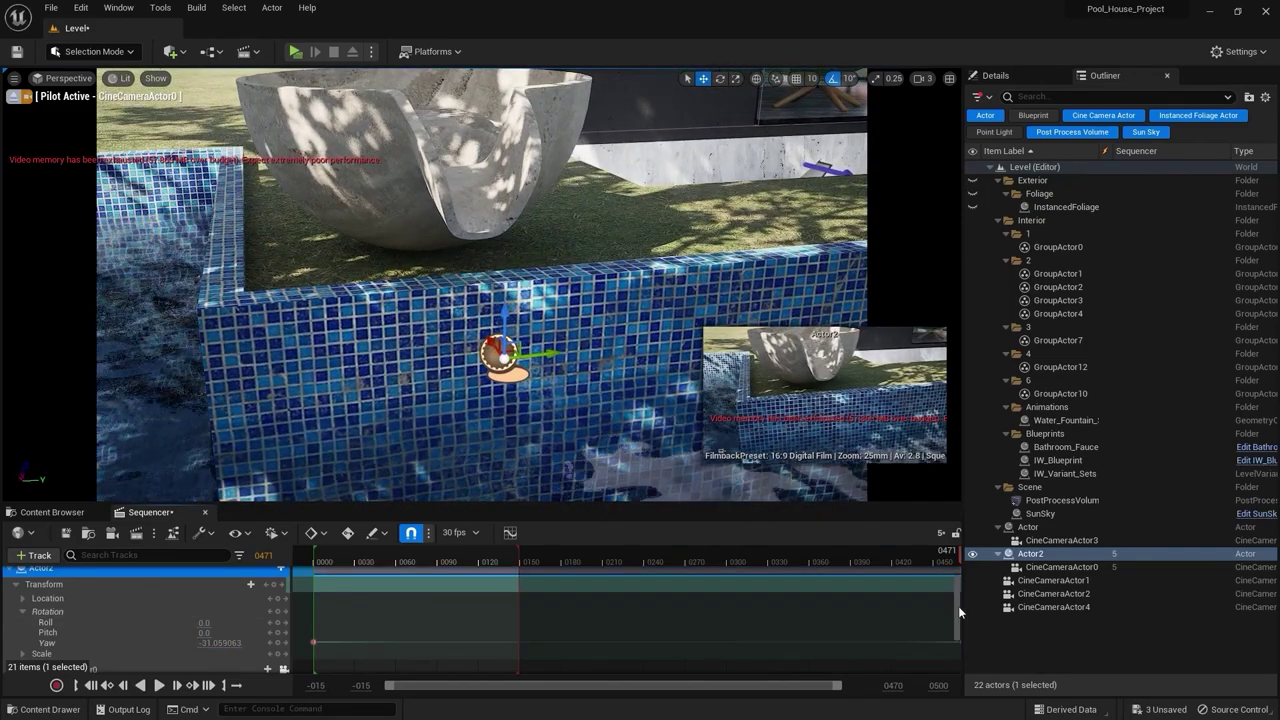
Lengthen the CineCameraActor0 section in the Camera Cuts track to end at frame 471.
{"action": "scroll", "coordinate": [958, 612], "scroll_direction": "up", "scroll_amount": 3}
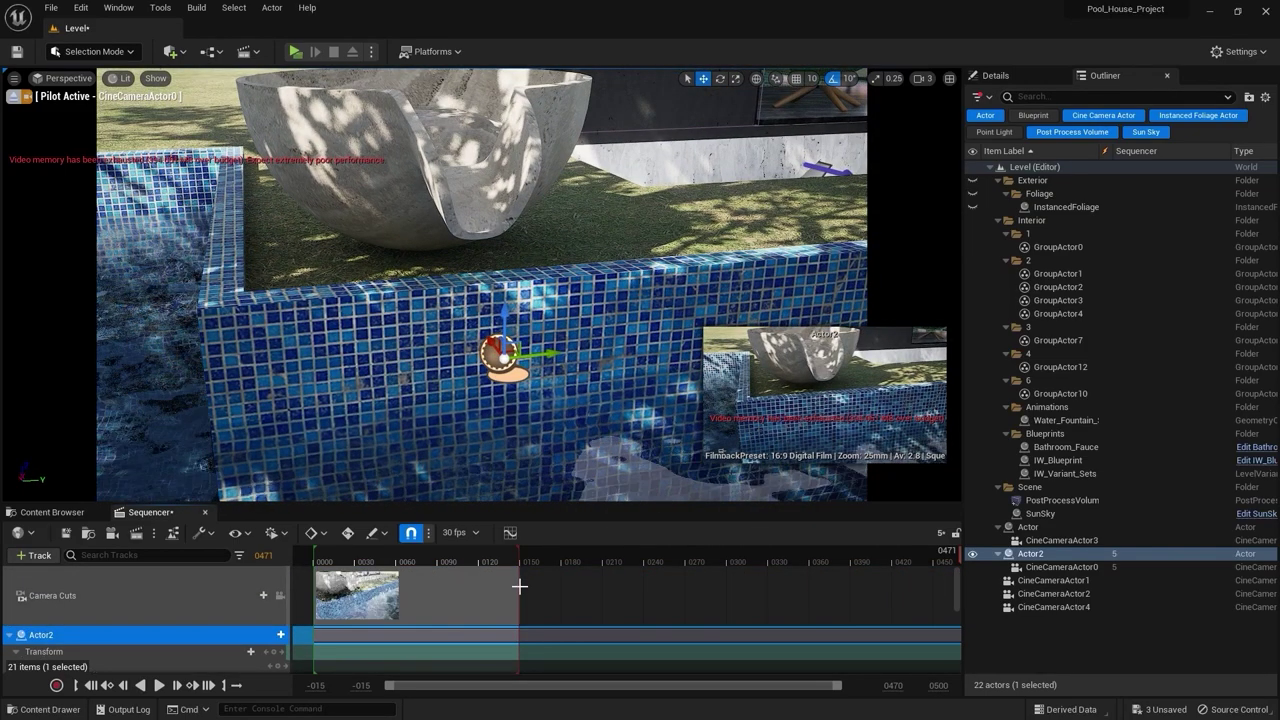
{"action": "mouse_move", "coordinate": [517, 588]}
{"action": "left_mouse_down"}
{"action": "mouse_move", "coordinate": [608, 587]}
{"action": "mouse_move", "coordinate": [522, 585]}
{"action": "left_mouse_up"}
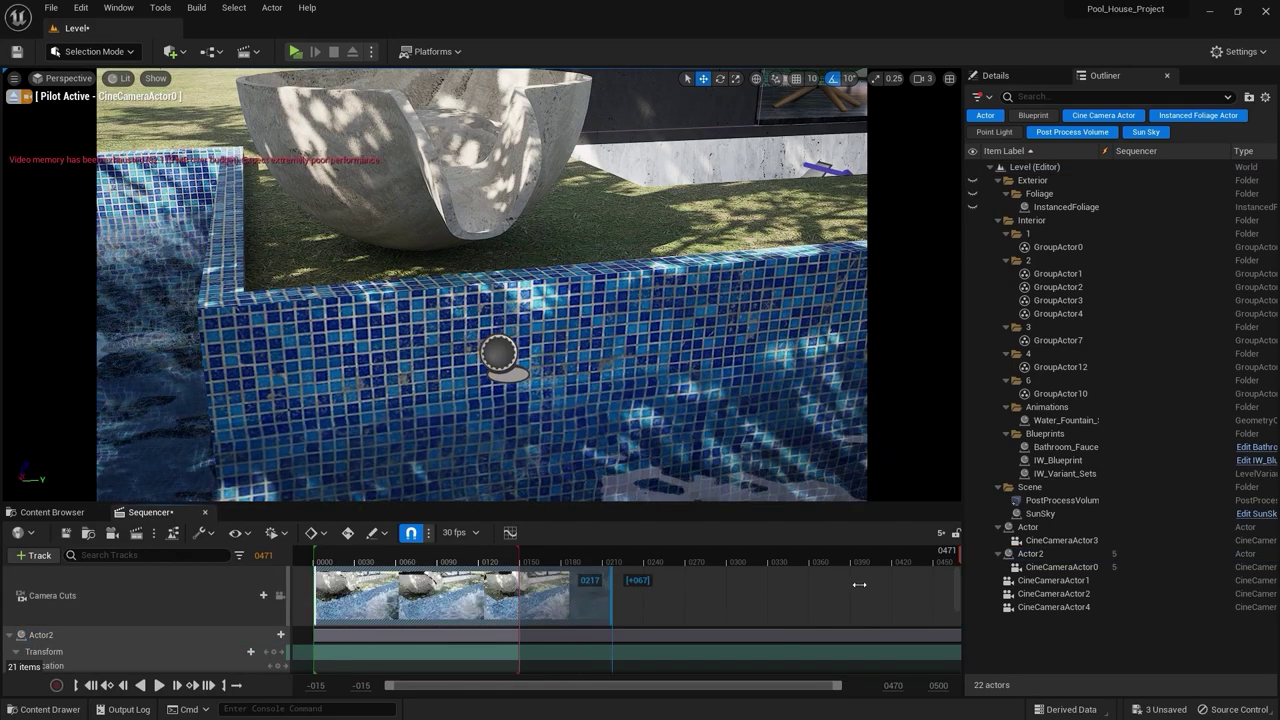
{"action": "left_click_drag", "start_coordinate": [858, 584], "coordinate": [940, 586]}
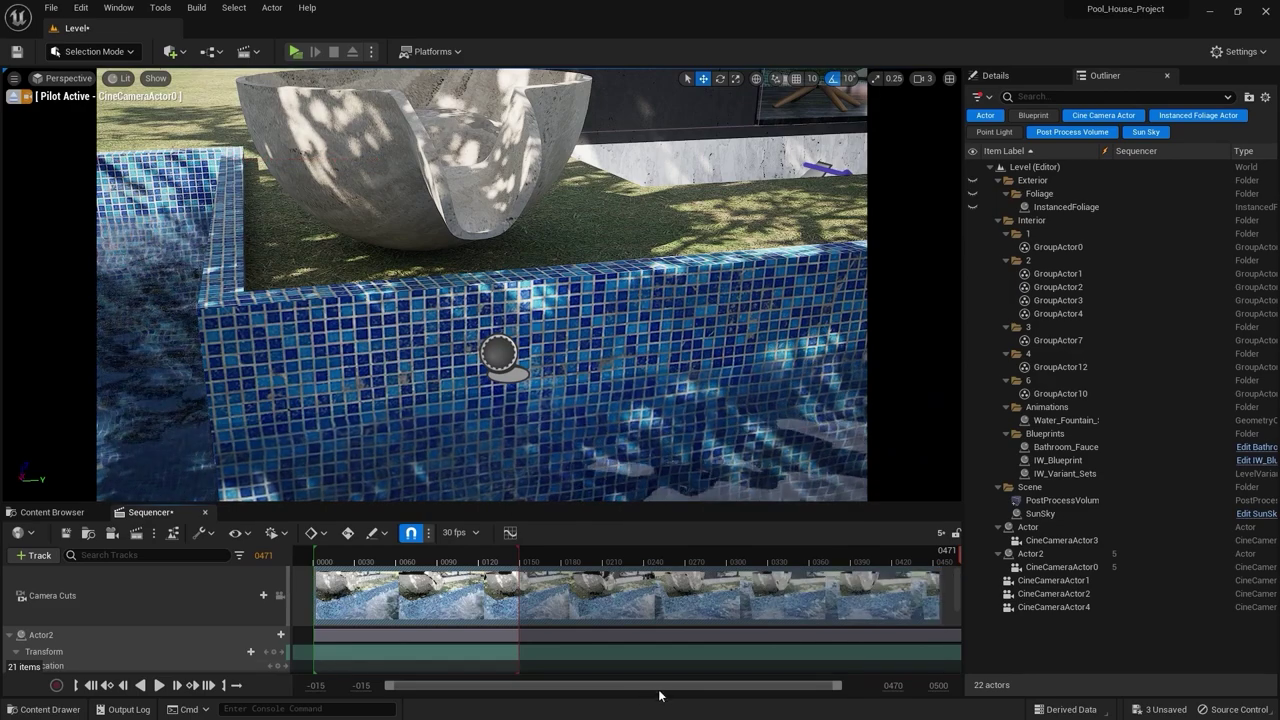
{"action": "left_click_drag", "start_coordinate": [659, 690], "coordinate": [805, 690]}
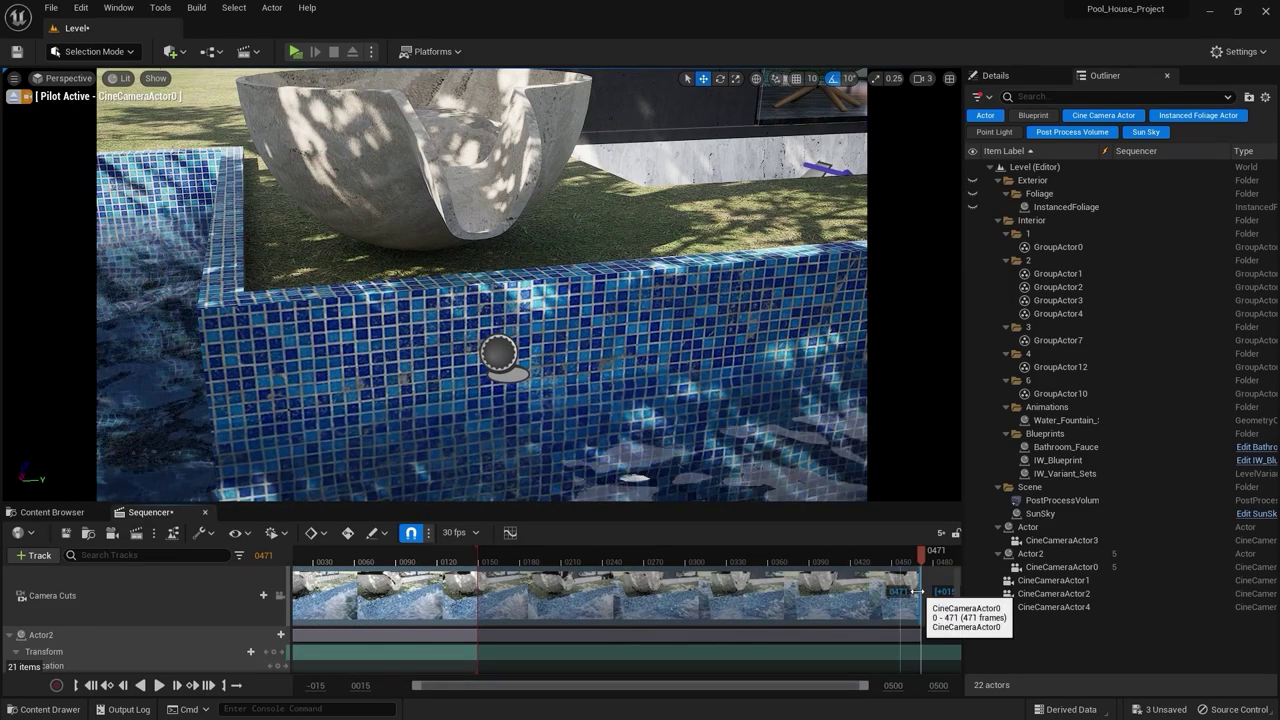
{"action": "left_click_drag", "start_coordinate": [916, 592], "coordinate": [960, 580]}
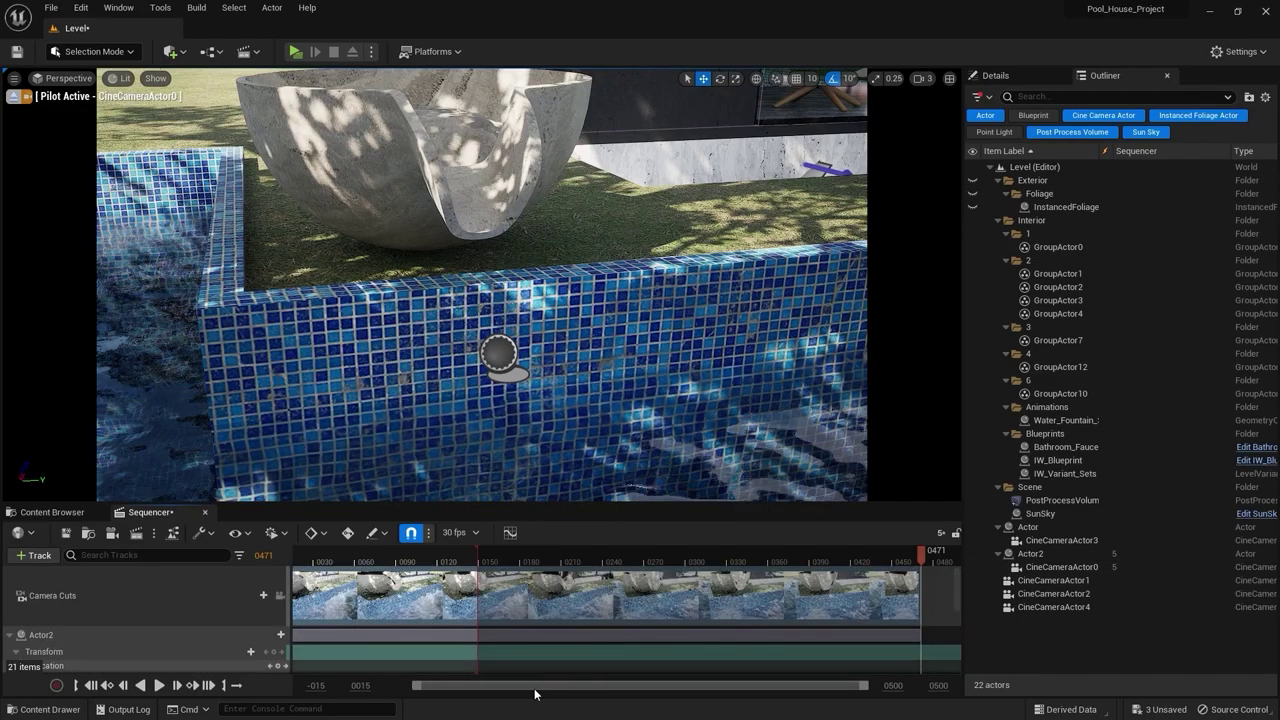
Extend the sequence's playback end to just past frame 480.
{"action": "left_click_drag", "start_coordinate": [517, 687], "coordinate": [490, 687]}
{"action": "left_click_drag", "start_coordinate": [388, 681], "coordinate": [390, 681]}
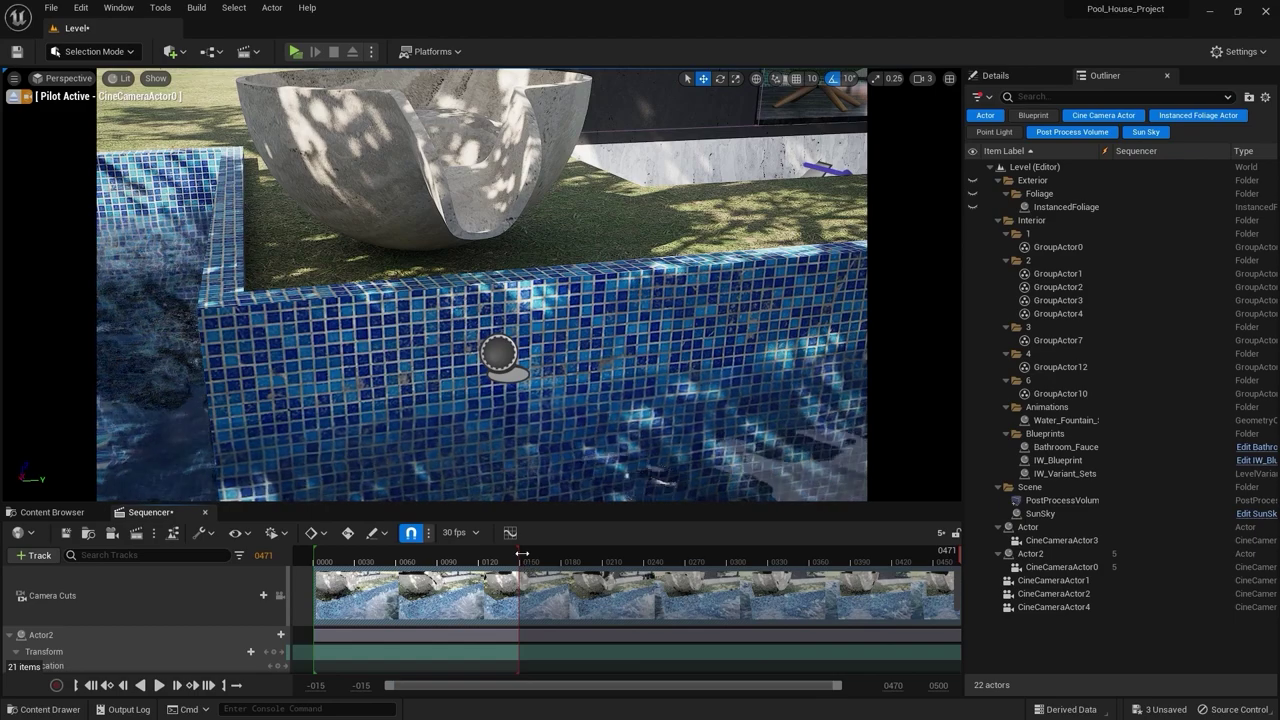
{"action": "left_click_drag", "start_coordinate": [521, 553], "coordinate": [896, 553]}
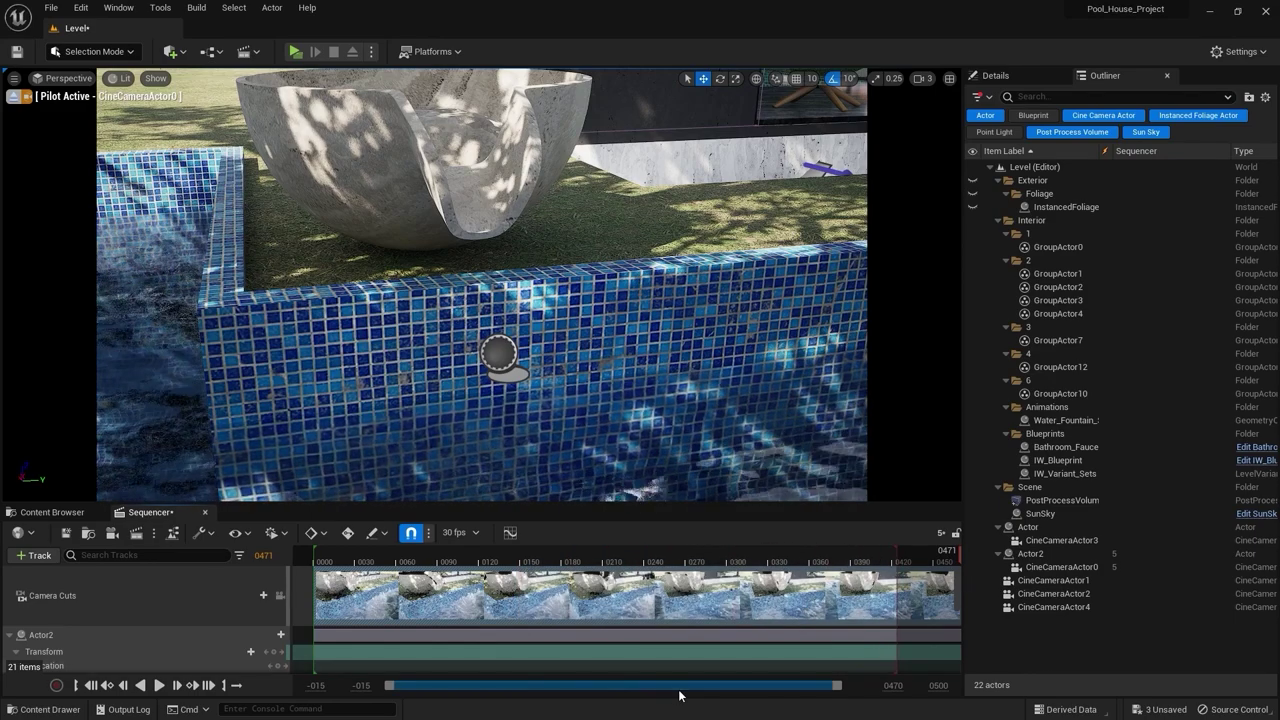
{"action": "left_click_drag", "start_coordinate": [680, 694], "coordinate": [749, 689]}
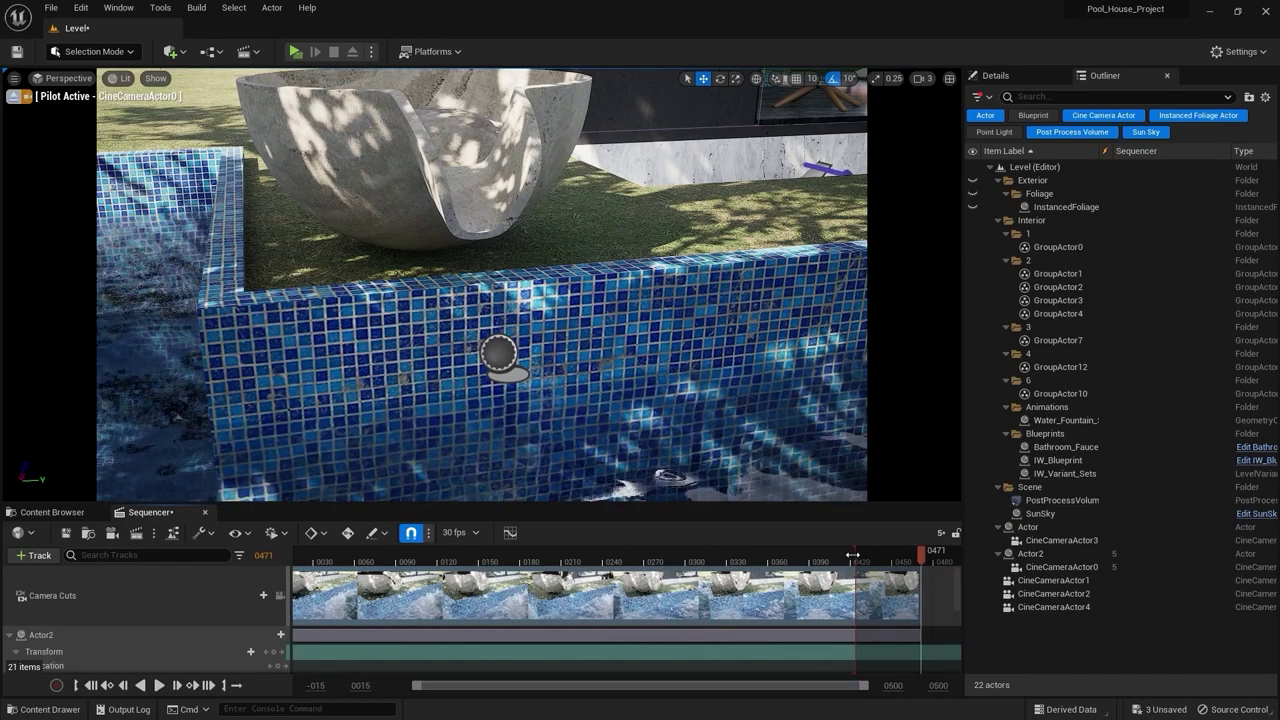
{"action": "left_click_drag", "start_coordinate": [853, 555], "coordinate": [923, 553]}
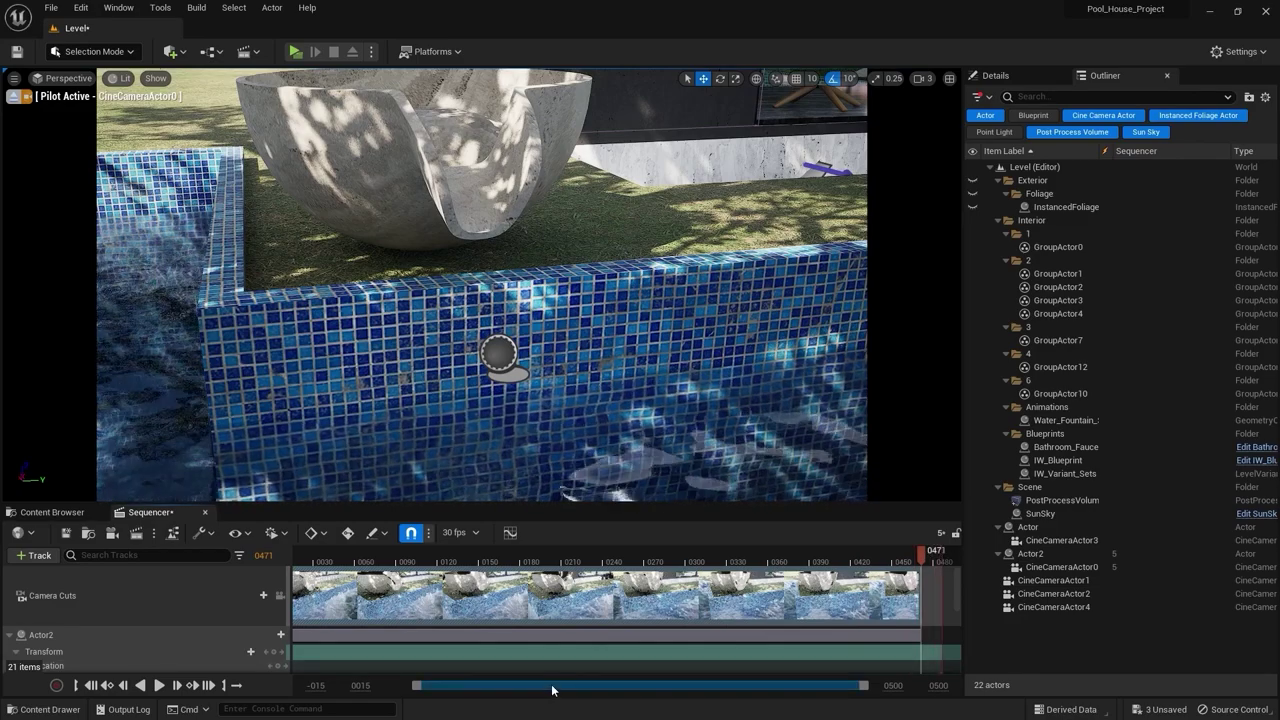
Play the camera animation from frame 0 to check the orbiting movement.
{"action": "left_click_drag", "start_coordinate": [552, 690], "coordinate": [525, 690]}
{"action": "left_click_drag", "start_coordinate": [350, 563], "coordinate": [316, 563]}
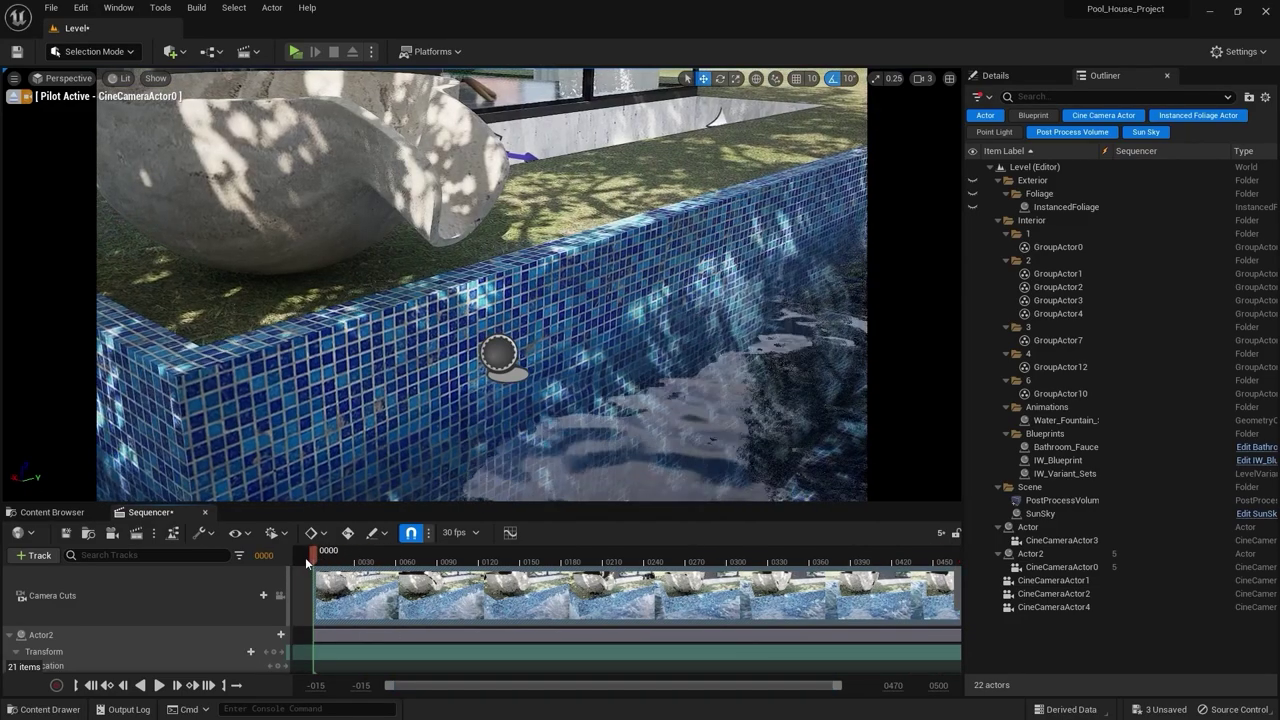
{"action": "left_click", "coordinate": [158, 686]}
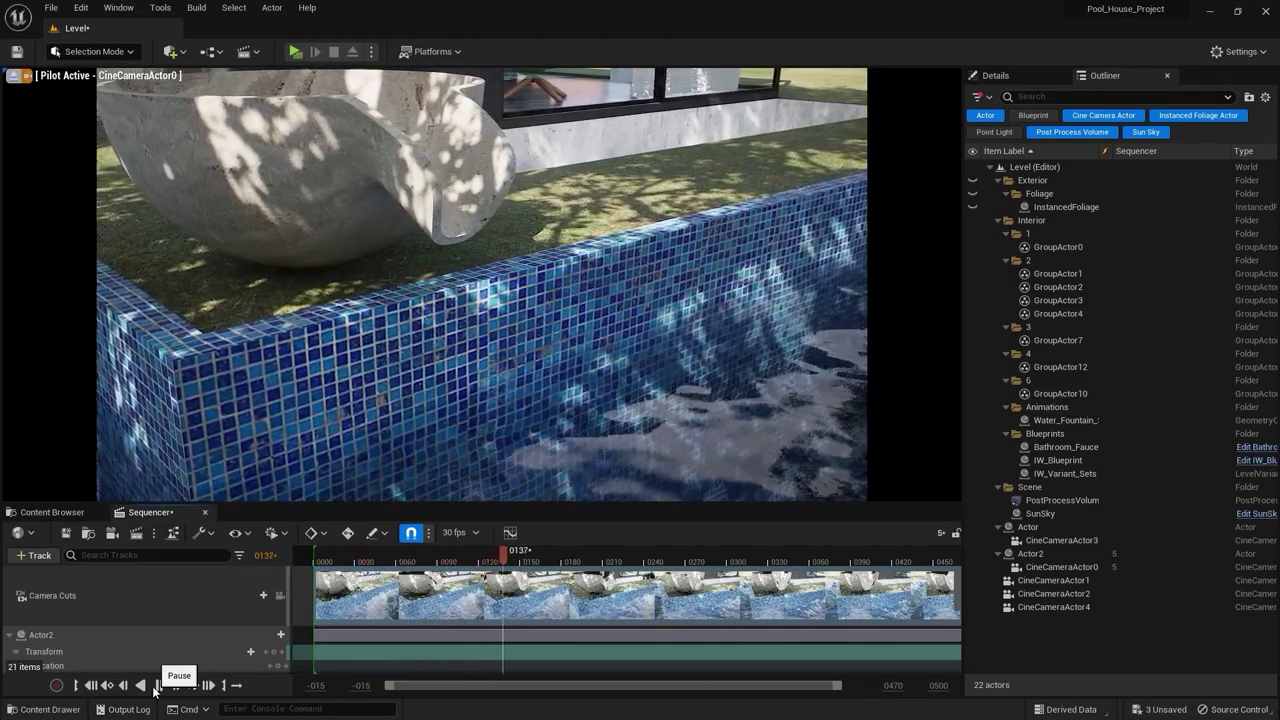
{"action": "left_click", "coordinate": [157, 686]}
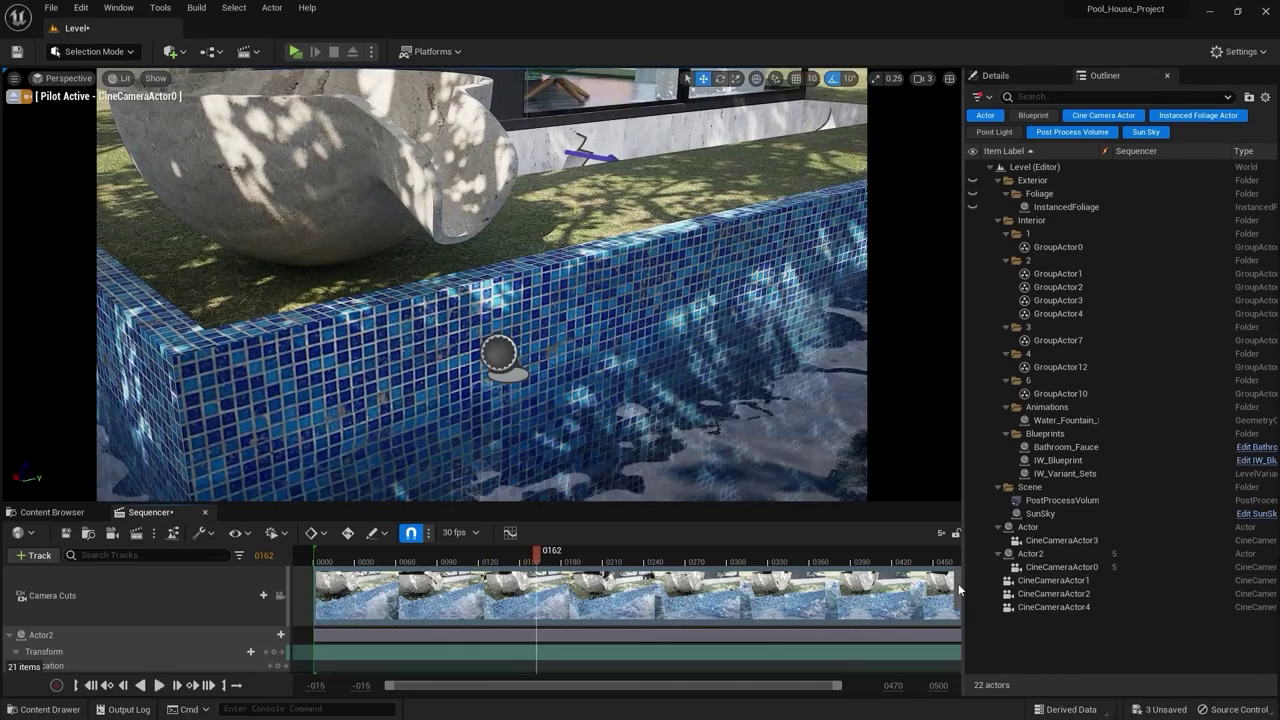
Select both Yaw keyframes of Actor2 and change their interpolation to Linear.
{"action": "scroll", "coordinate": [958, 590], "scroll_direction": "down", "scroll_amount": 5}
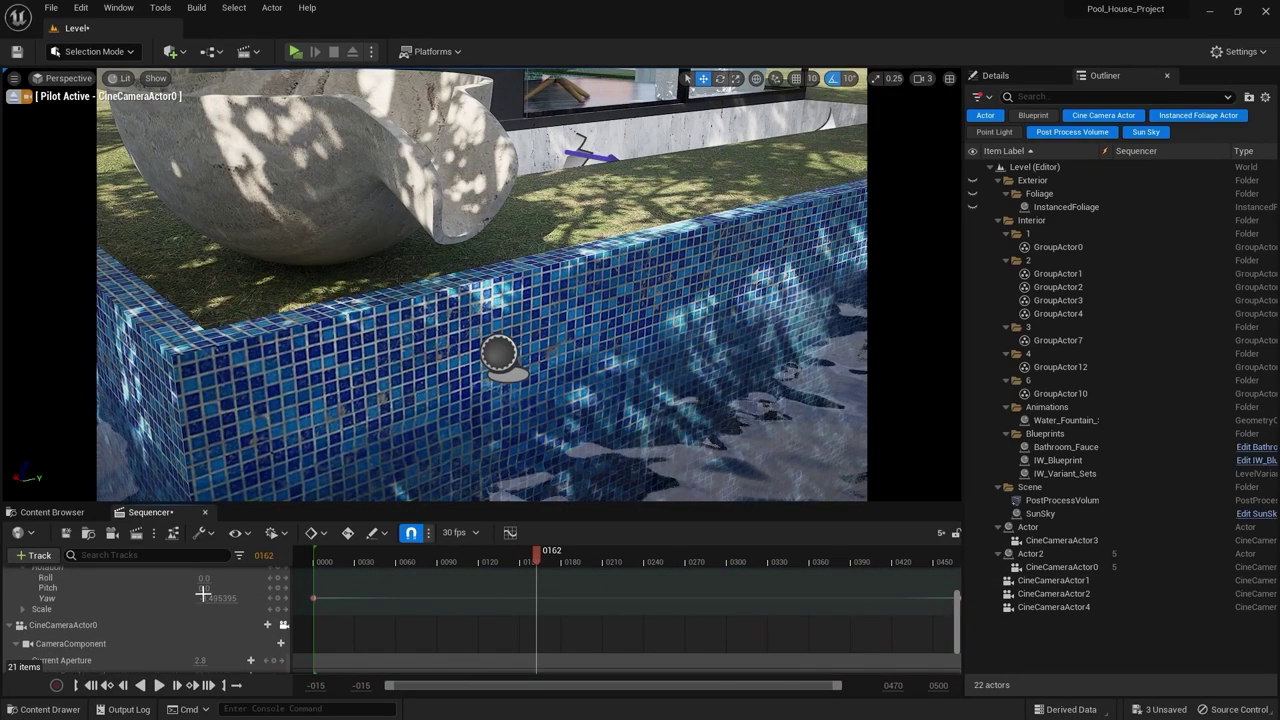
{"action": "left_click", "coordinate": [230, 624]}
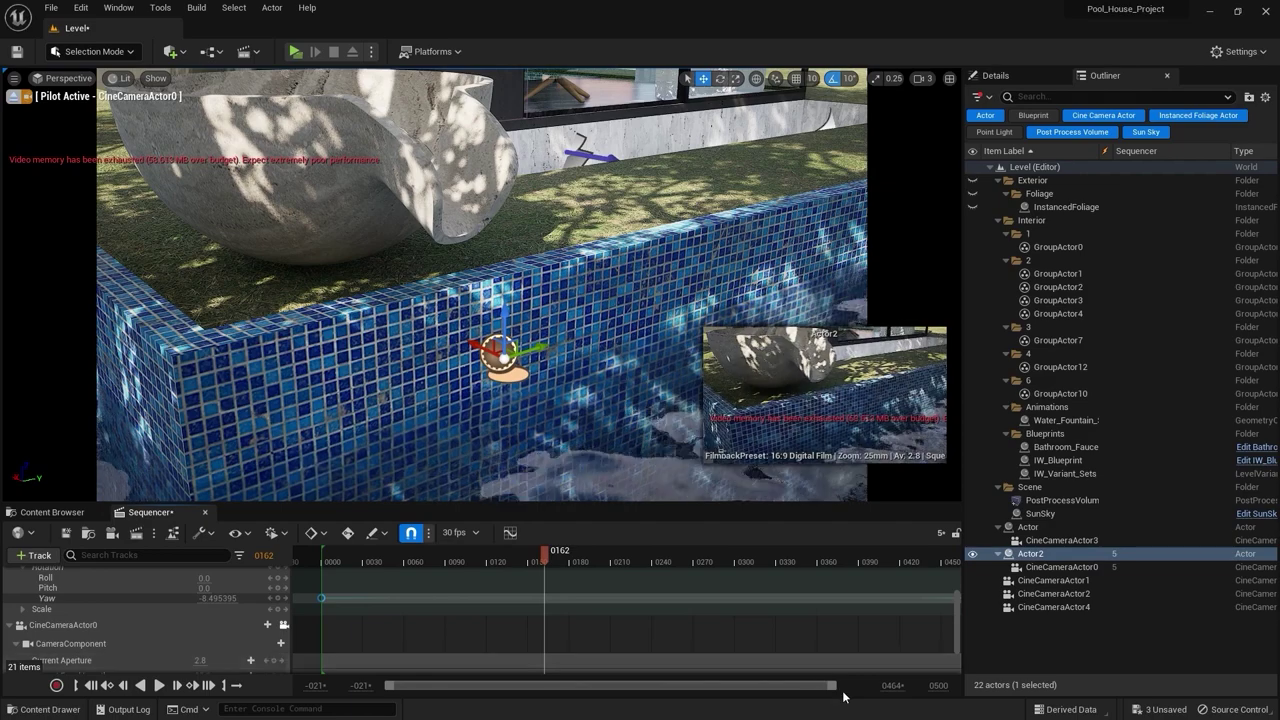
{"action": "left_click_drag", "start_coordinate": [832, 687], "coordinate": [878, 690]}
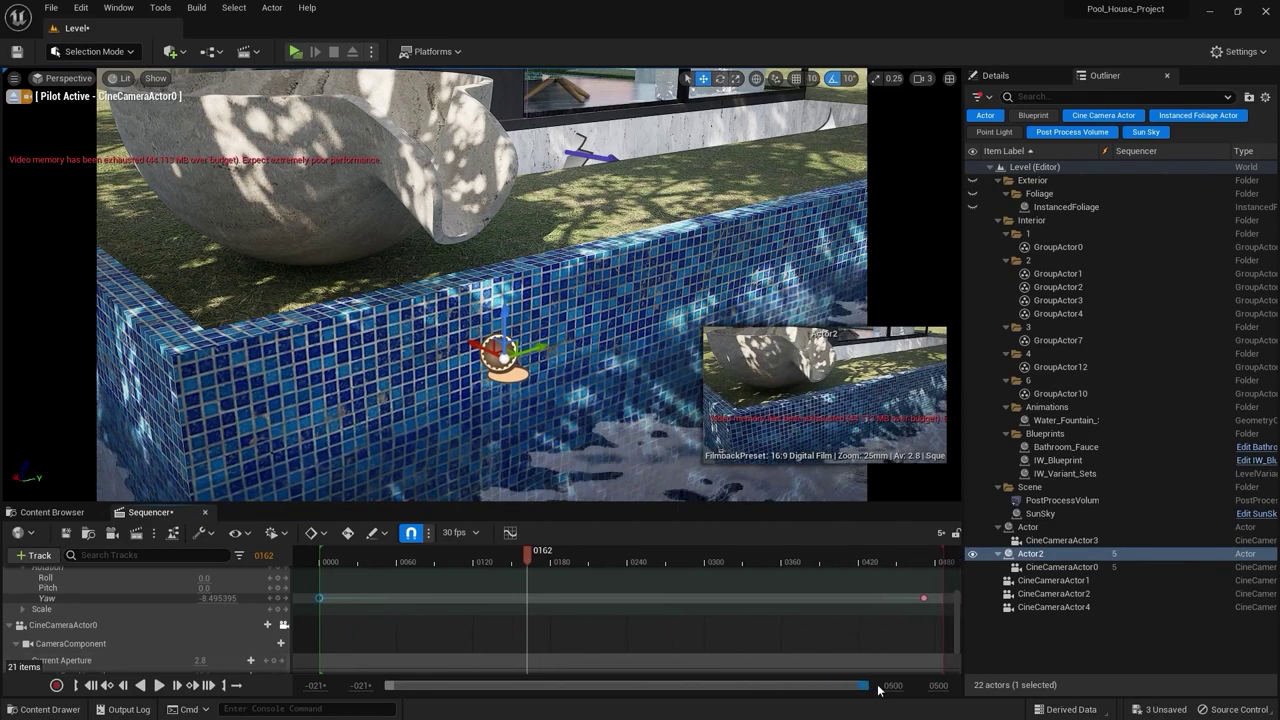
{"action": "right_click", "coordinate": [925, 598]}
{"action": "left_click", "coordinate": [980, 490]}
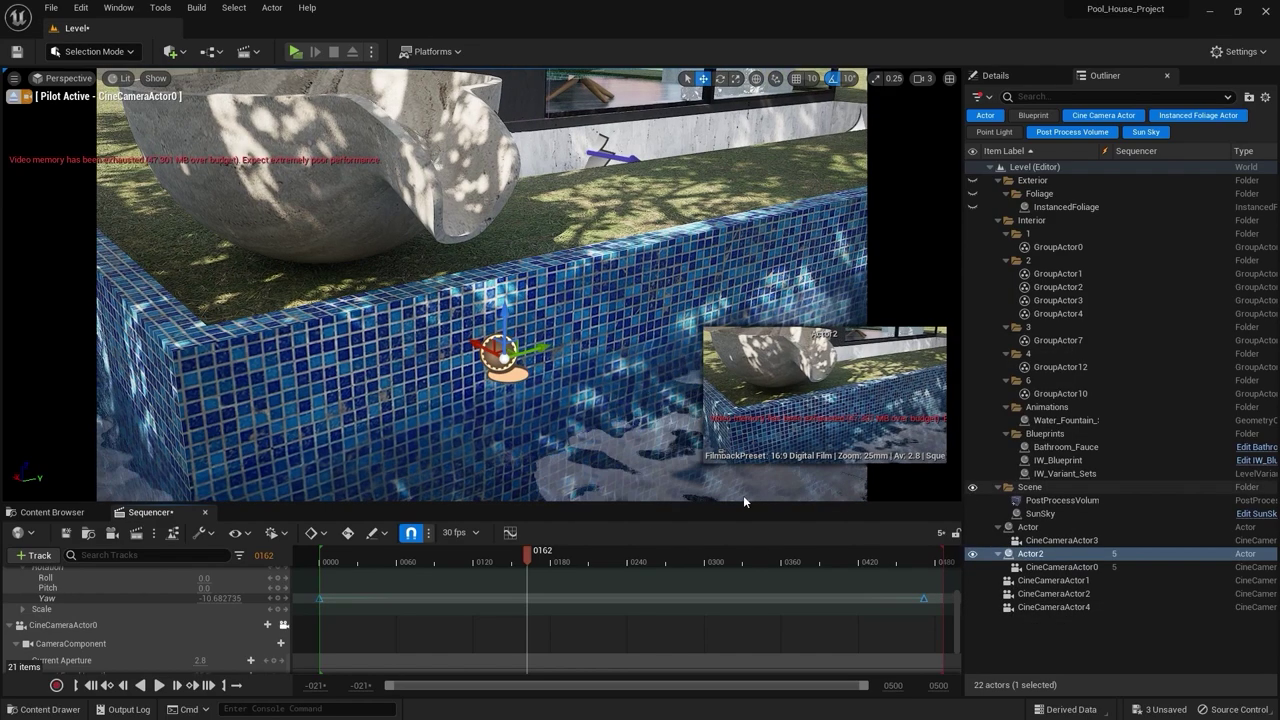
Replay the animation from the start to check its speed, return to frame 0 and clear the selection.
{"action": "left_click", "coordinate": [320, 563]}
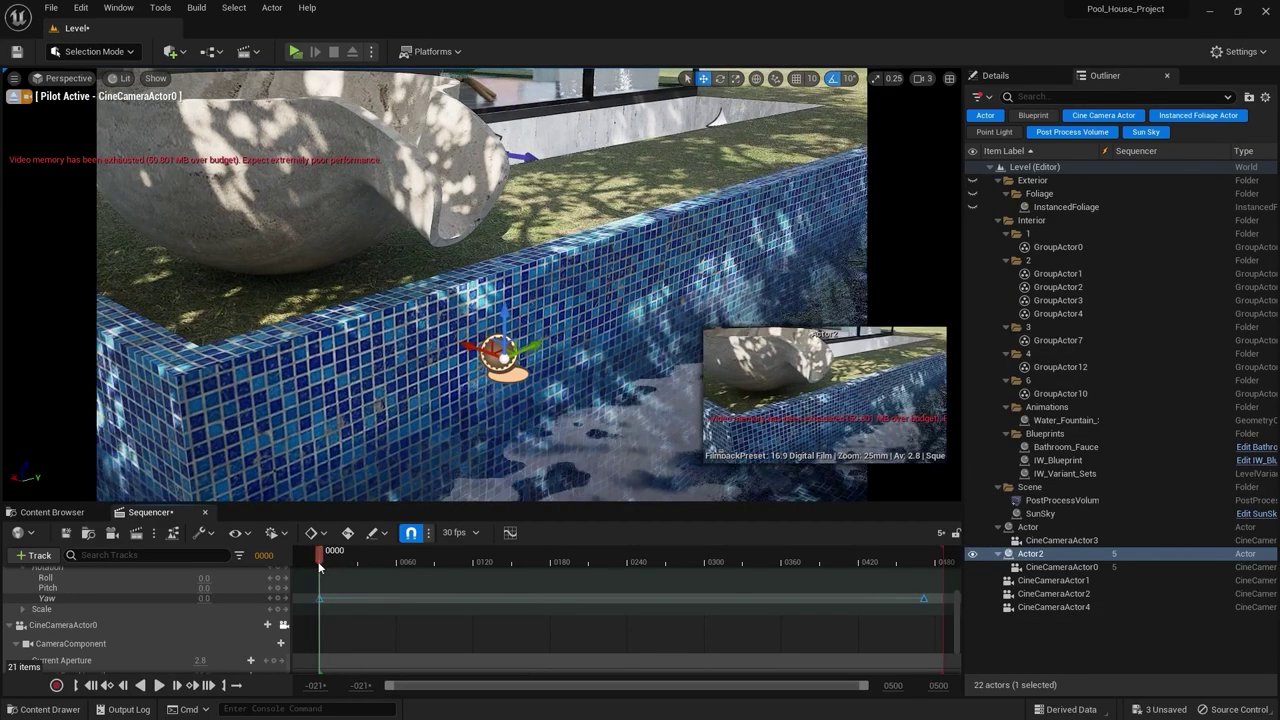
{"action": "left_click", "coordinate": [156, 686]}
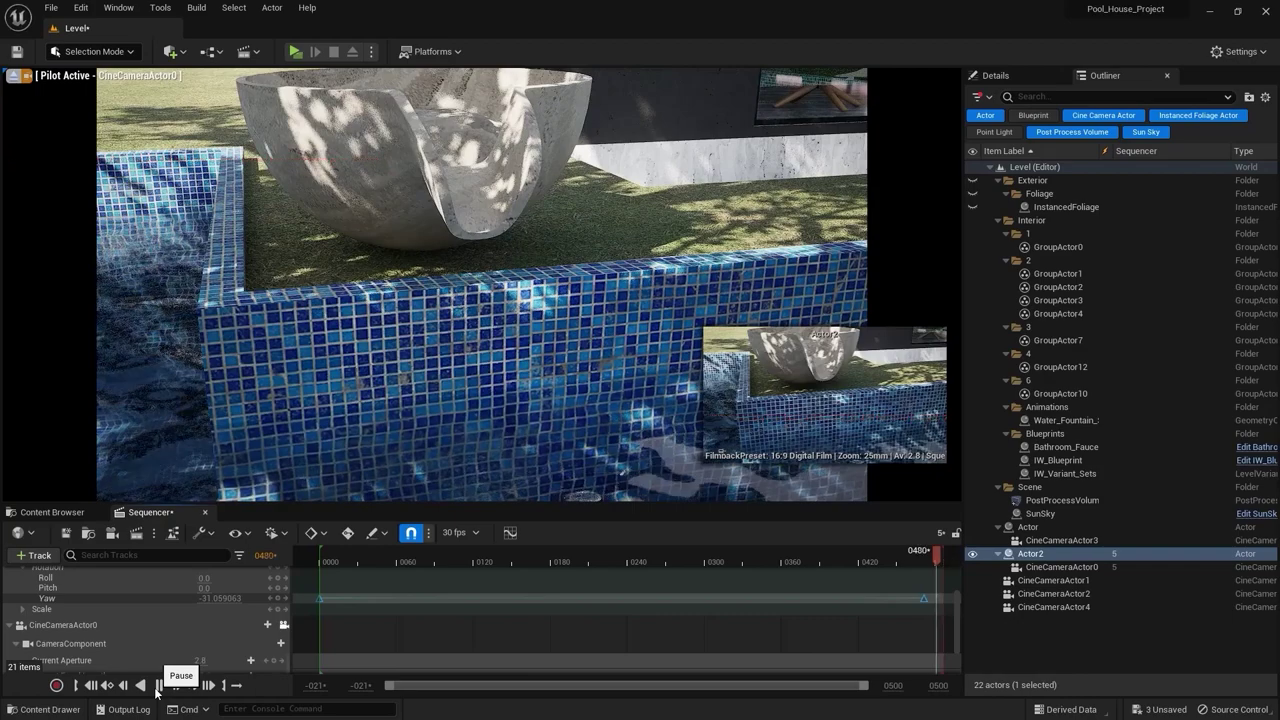
{"action": "left_click", "coordinate": [156, 686]}
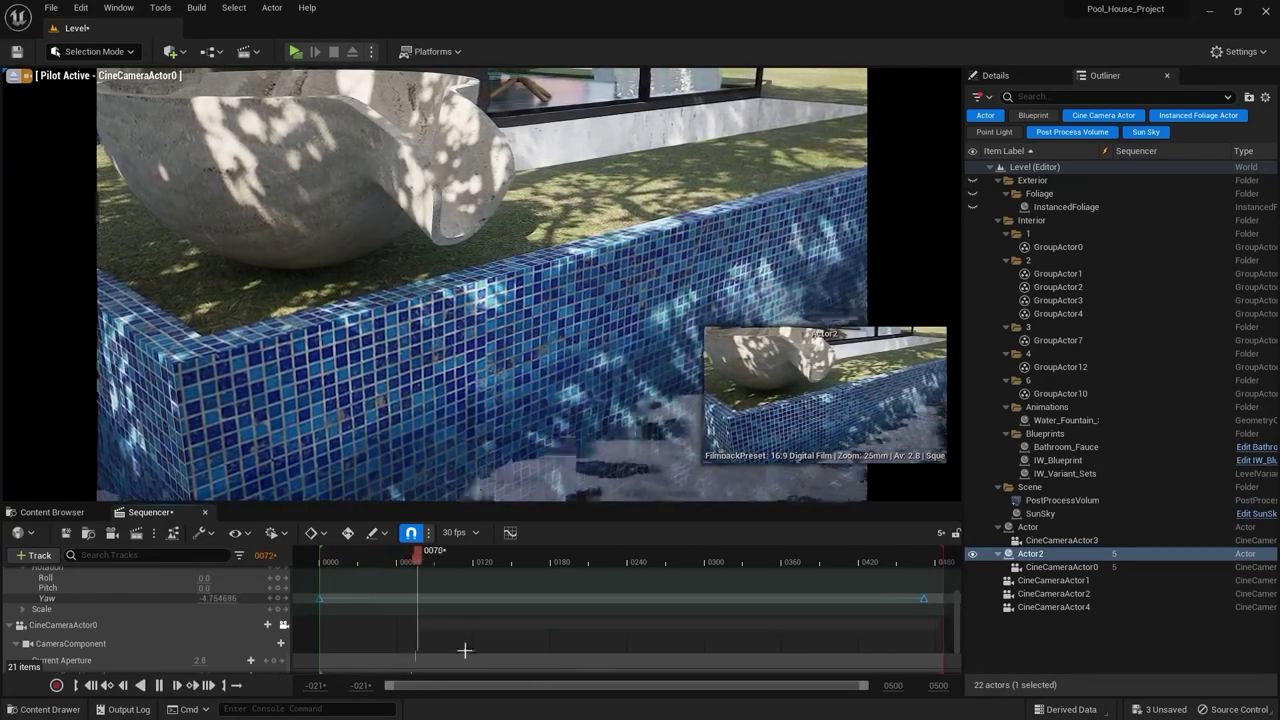
{"action": "left_click_drag", "start_coordinate": [433, 555], "coordinate": [318, 560]}
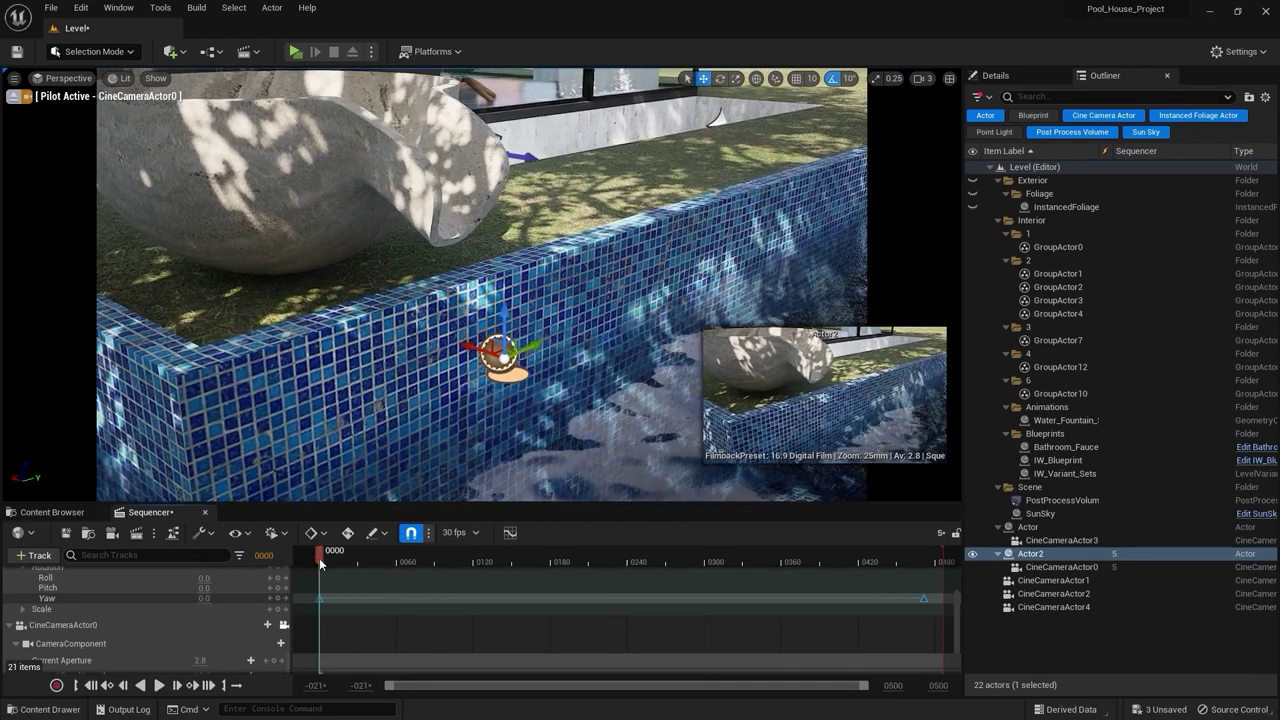
{"action": "key", "text": "Escape"}
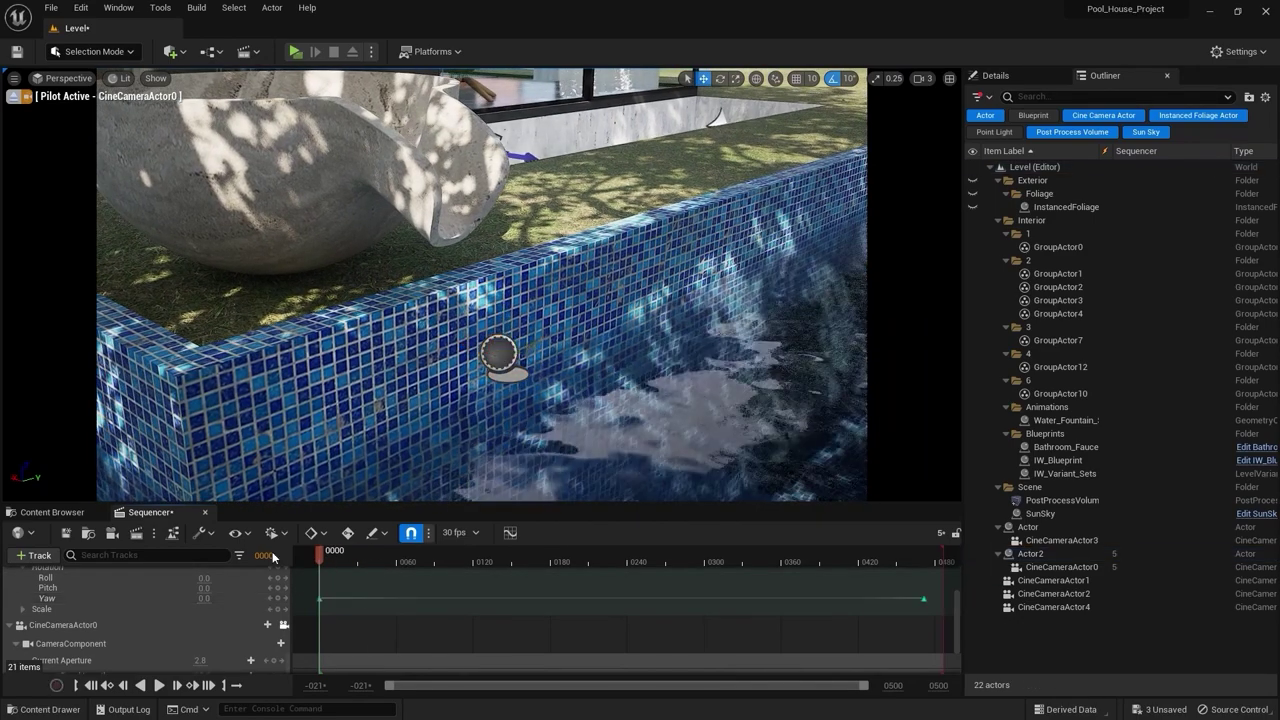
Send level sequence 5 to the Movie Render Queue and delete job 3 from the queue.
{"action": "left_click", "coordinate": [136, 533]}
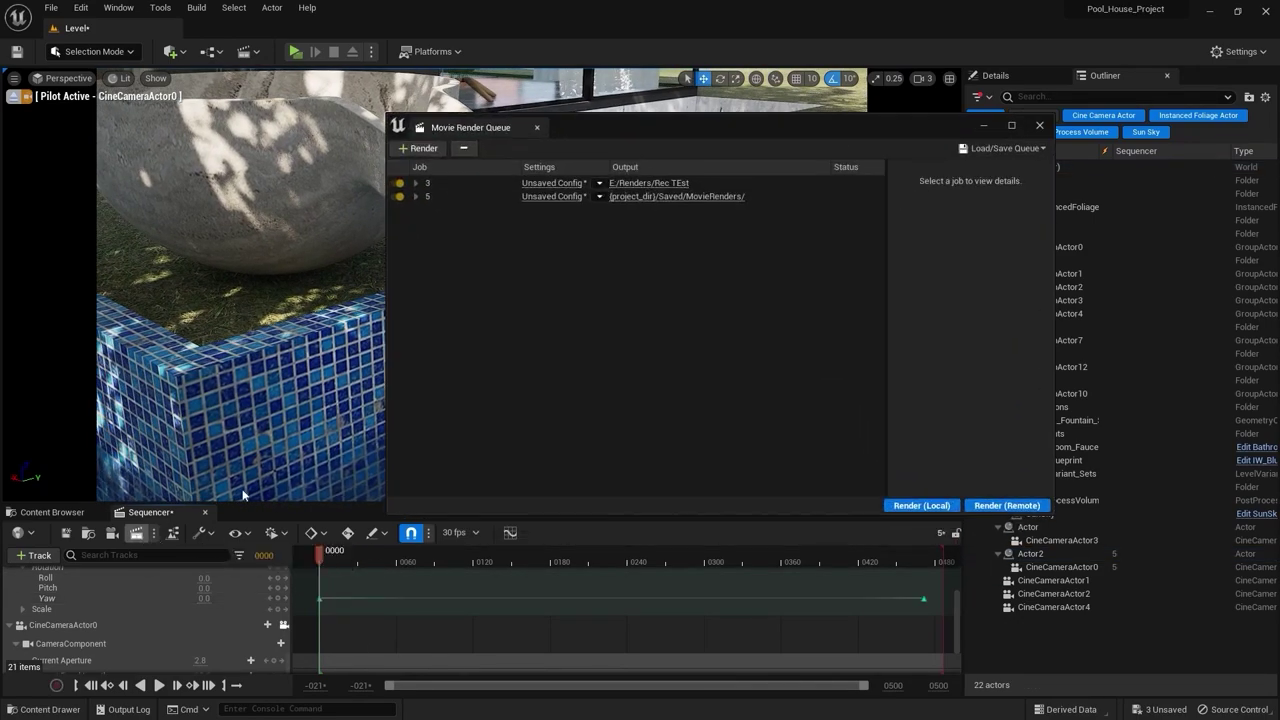
{"action": "left_click", "coordinate": [439, 184]}
{"action": "key", "text": "Delete"}
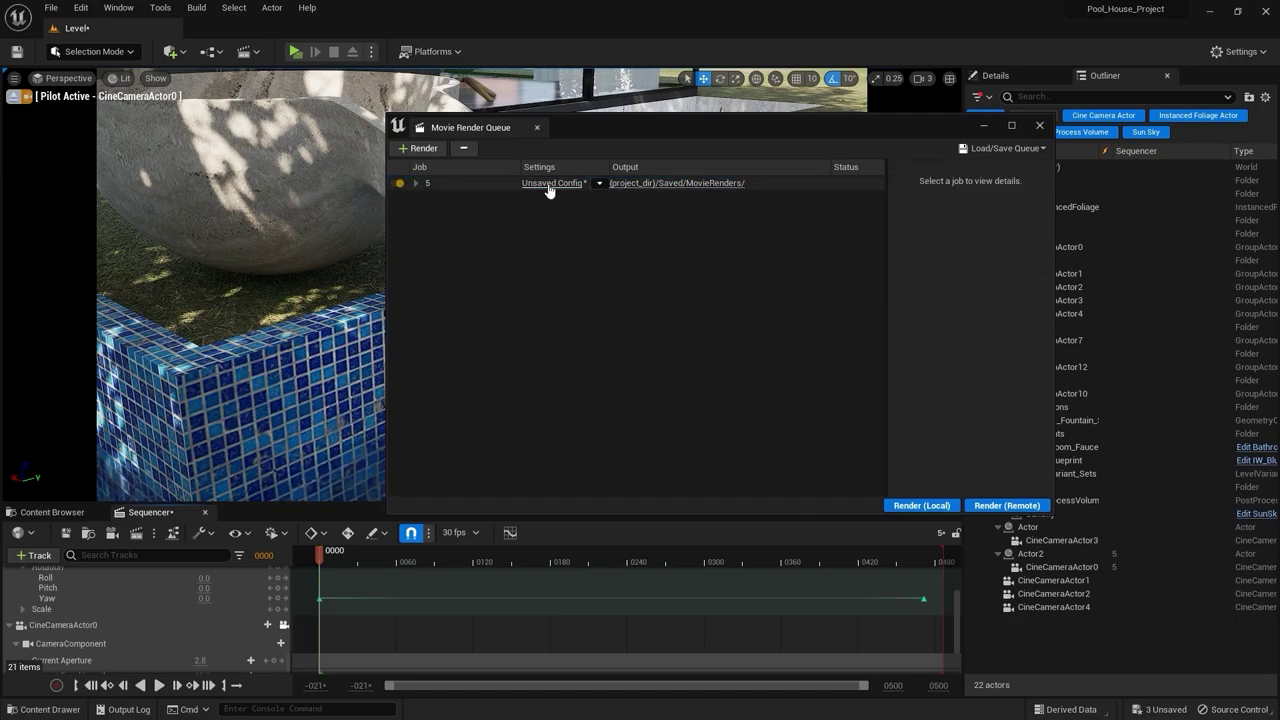
Open job 5's render configuration and replace its default image export with a .png Sequence [8bit] output.
{"action": "left_click", "coordinate": [548, 185]}
{"action": "left_click", "coordinate": [490, 207]}
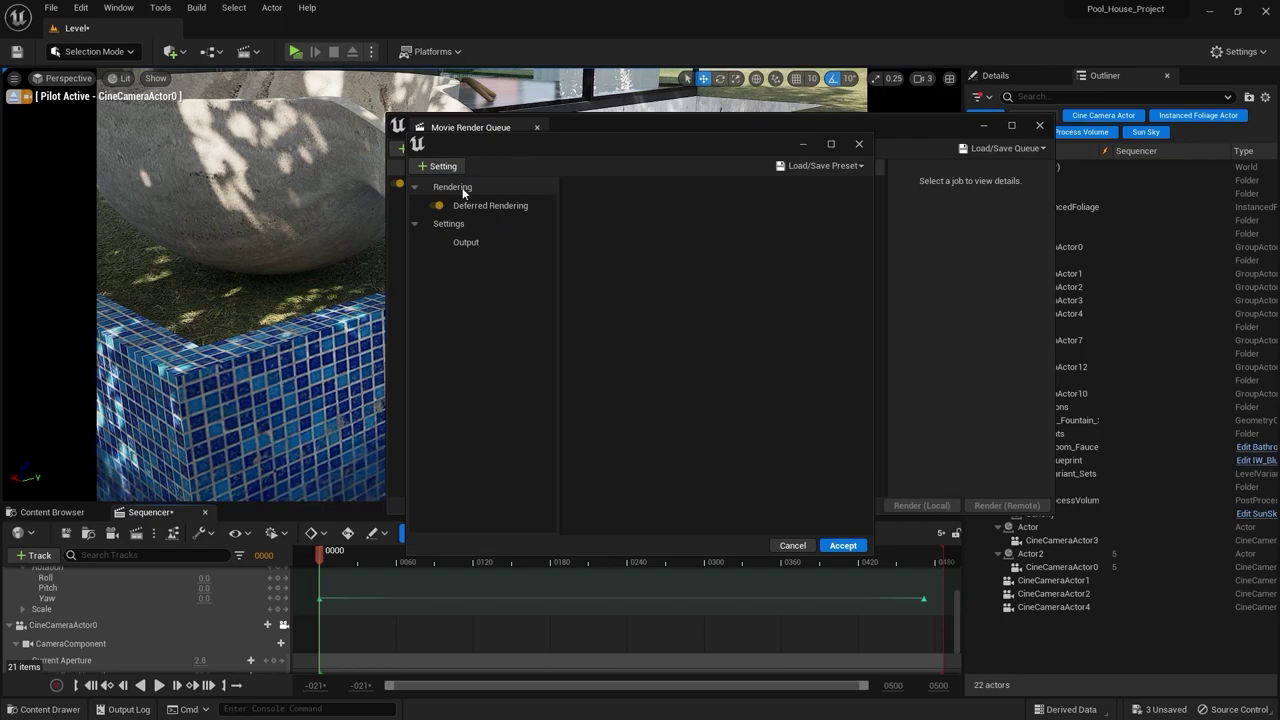
{"action": "left_click", "coordinate": [442, 166]}
{"action": "left_click", "coordinate": [507, 372]}
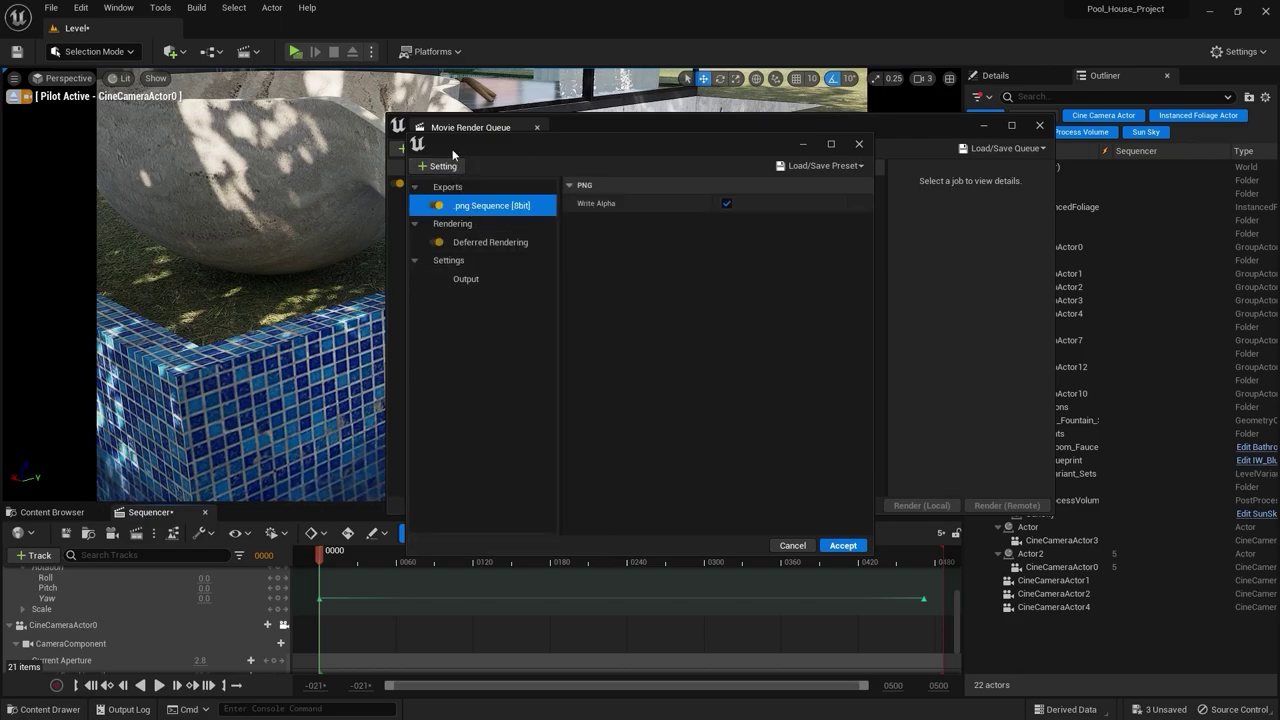
Add Anti-aliasing with spatial sample count 4 and temporal sample count 16, and override the anti-aliasing method with None.
{"action": "left_click", "coordinate": [440, 166]}
{"action": "key", "text": "Escape"}
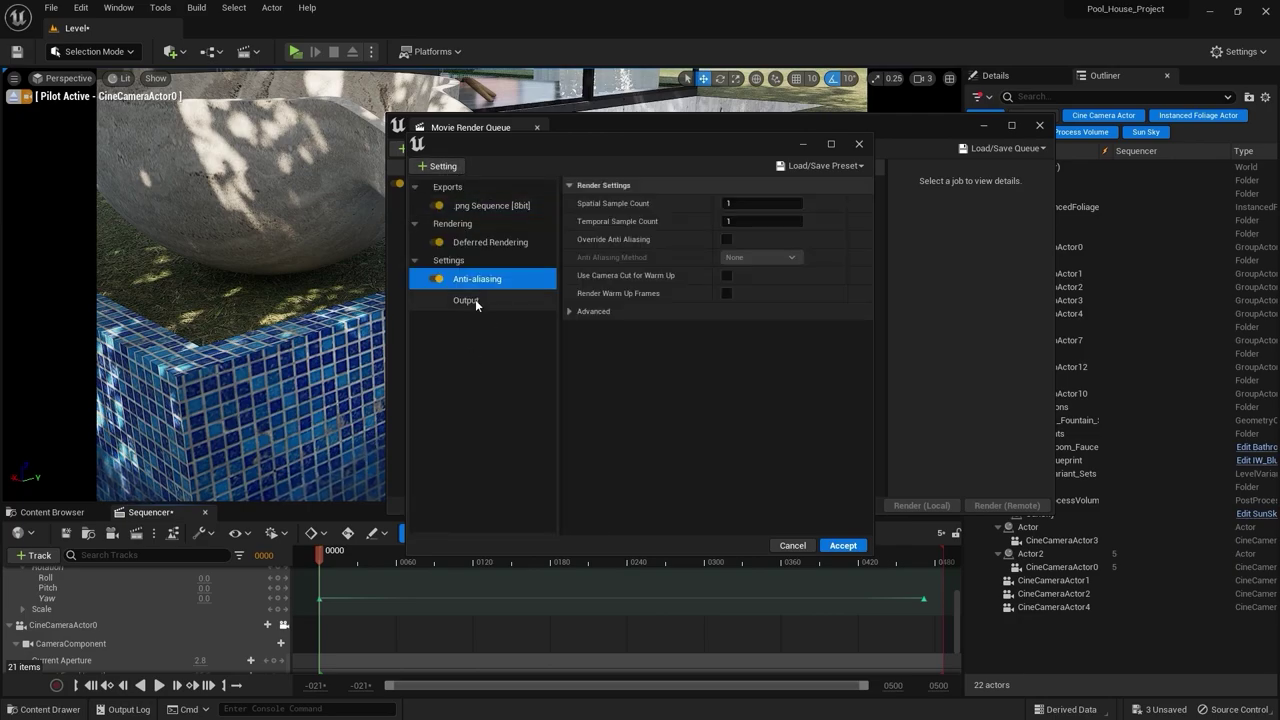
{"action": "left_click", "coordinate": [762, 203]}
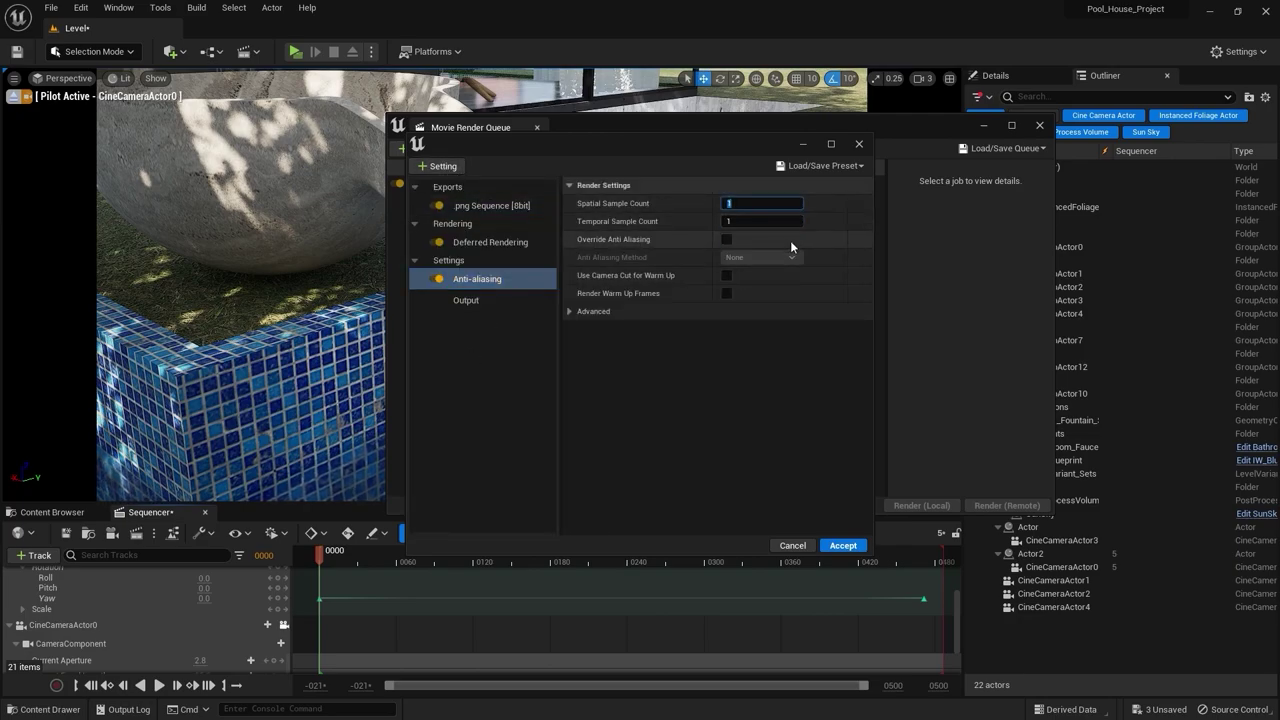
{"action": "type", "text": "4"}
{"action": "left_click", "coordinate": [766, 221]}
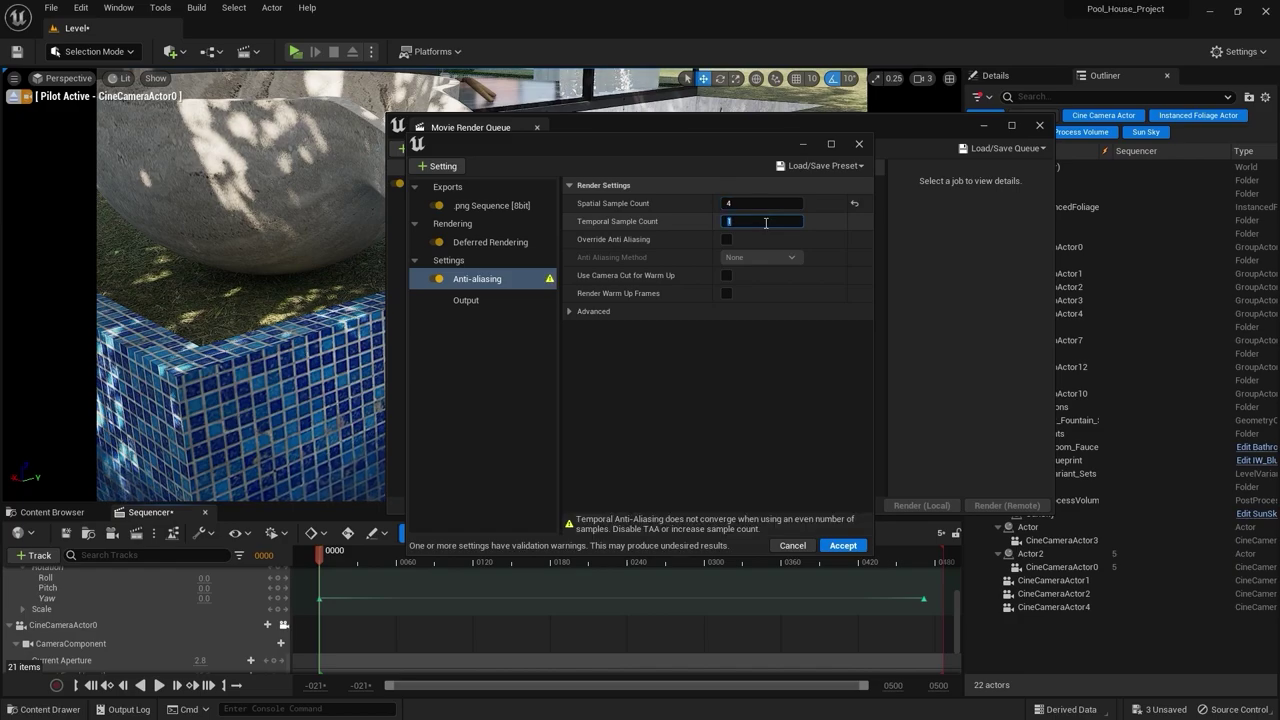
{"action": "type", "text": "16"}
{"action": "key", "text": "Return"}
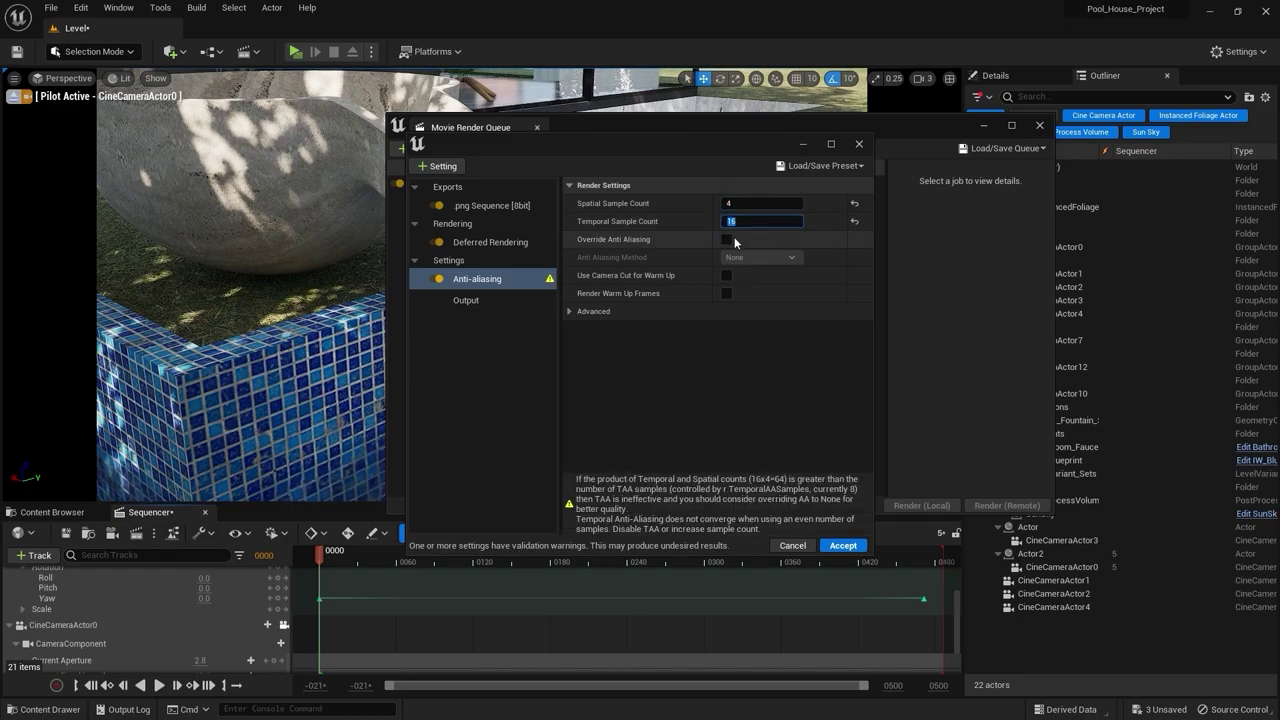
{"action": "left_click", "coordinate": [727, 240]}
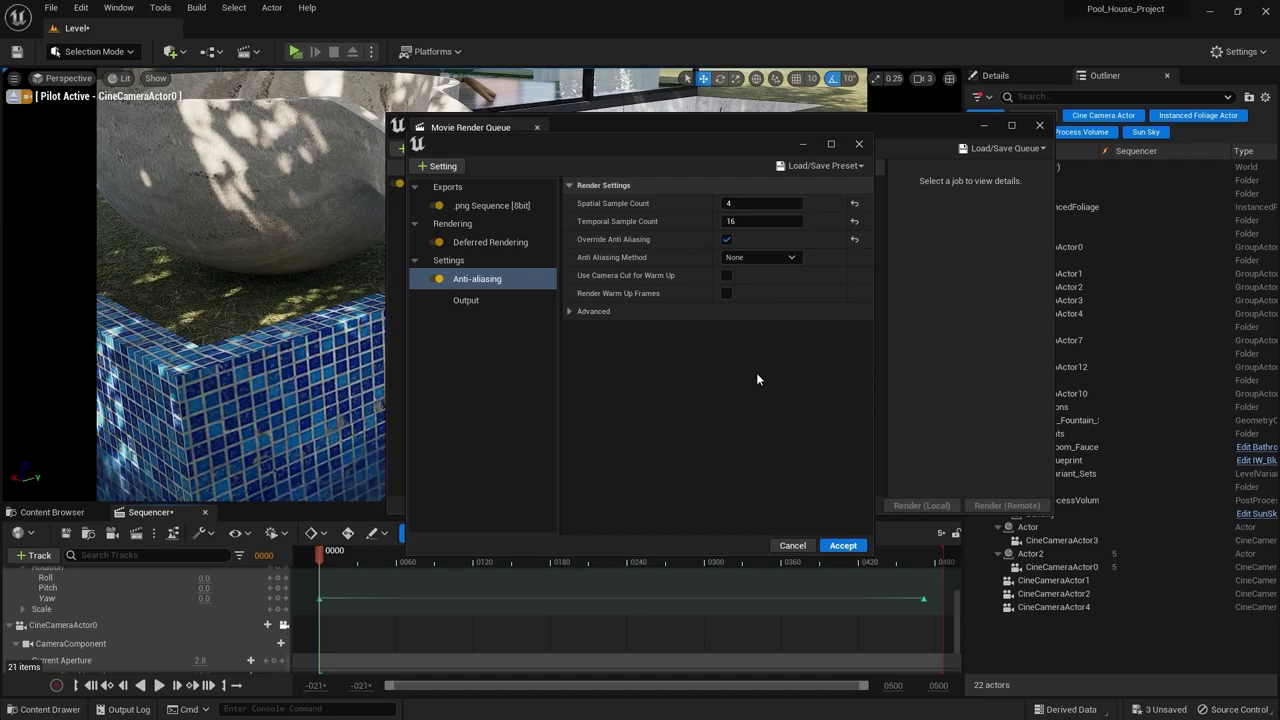
Enable a custom playback range in the Output settings and set its end frame to 470.
{"action": "left_click", "coordinate": [462, 300]}
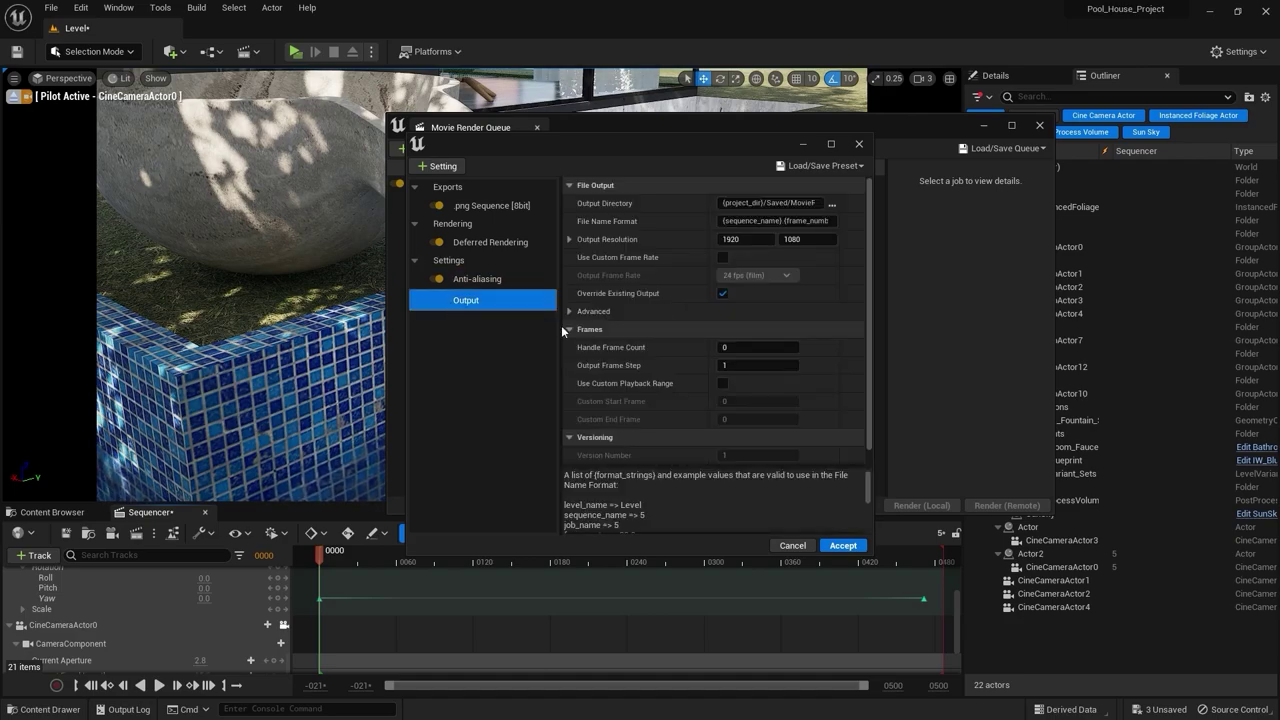
{"action": "left_click", "coordinate": [723, 383]}
{"action": "left_click", "coordinate": [748, 420]}
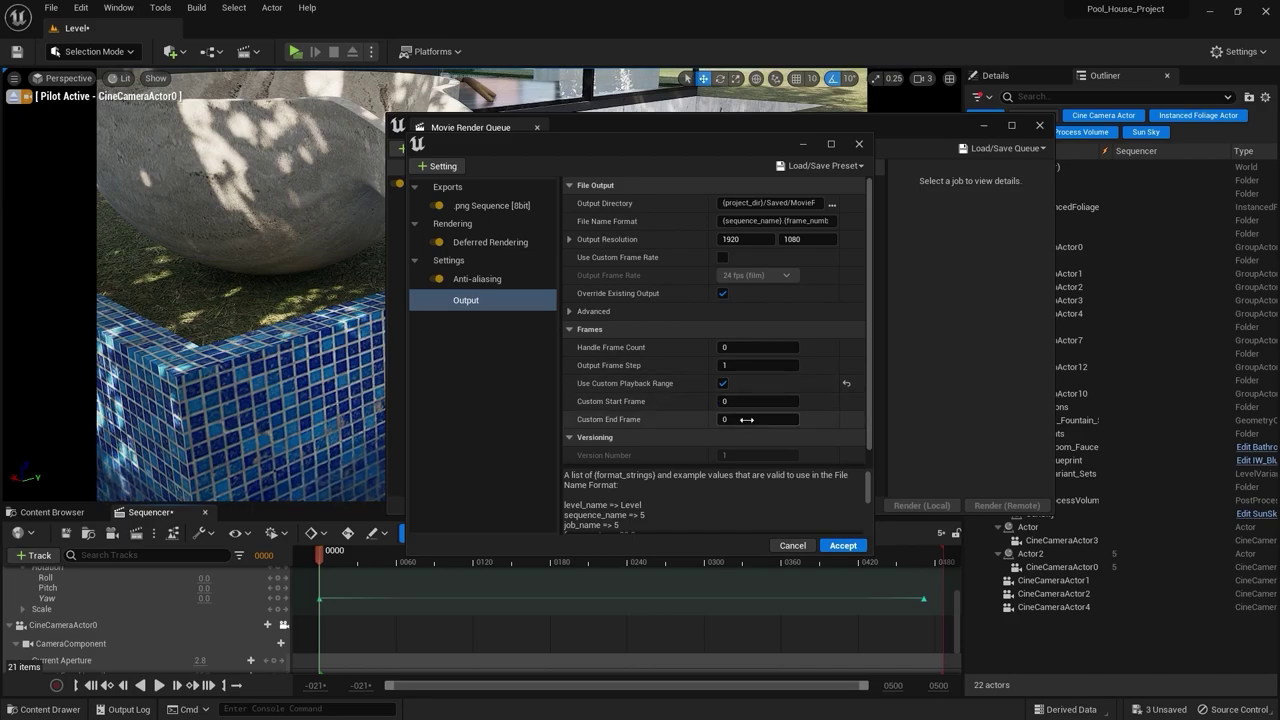
{"action": "type", "text": "470"}
{"action": "key", "text": "Return"}
Set a custom output frame rate of 30 fps and choose E:/Renders/Rec TEst as the output directory.
{"action": "left_click", "coordinate": [723, 257]}
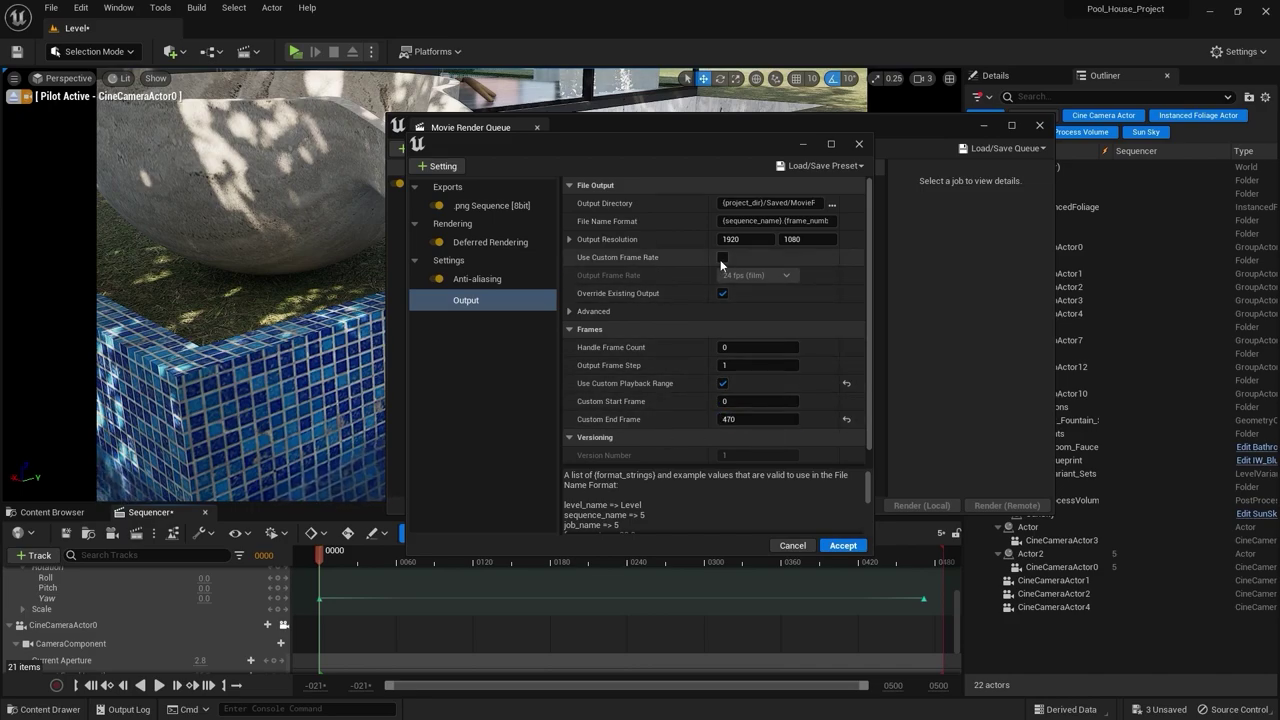
{"action": "left_click", "coordinate": [735, 276]}
{"action": "left_click", "coordinate": [752, 351]}
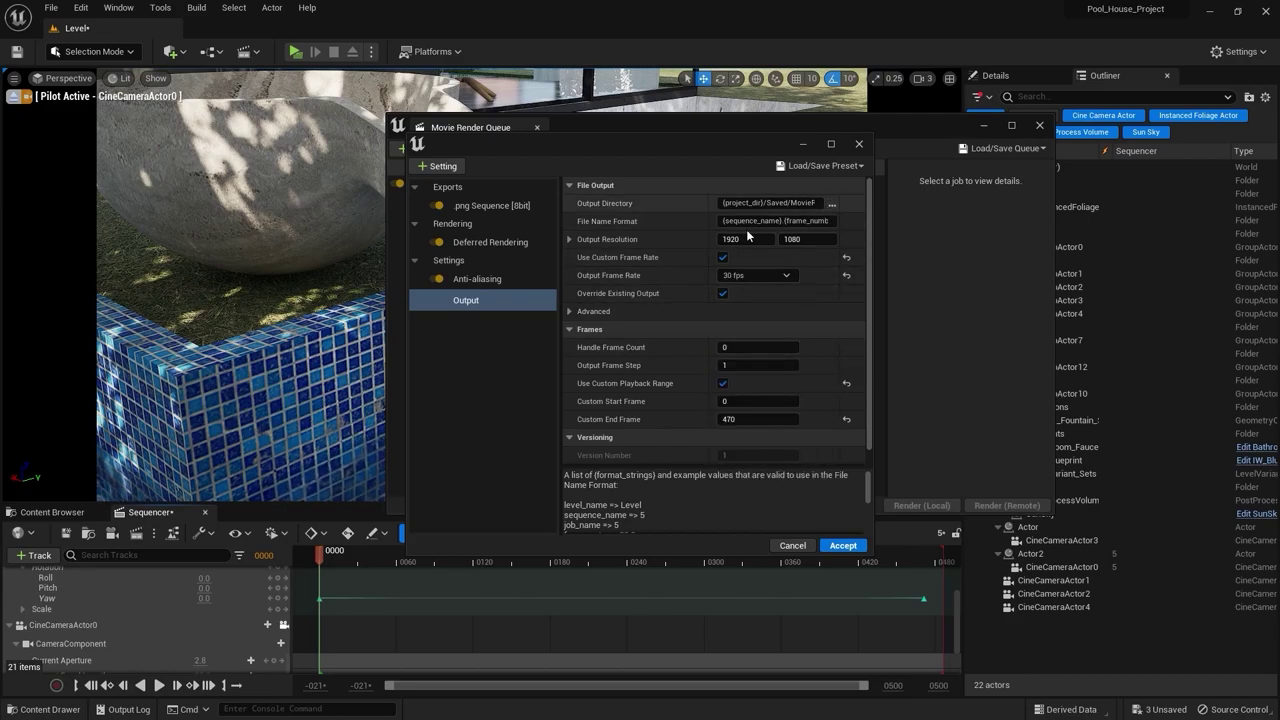
{"action": "left_click", "coordinate": [832, 204]}
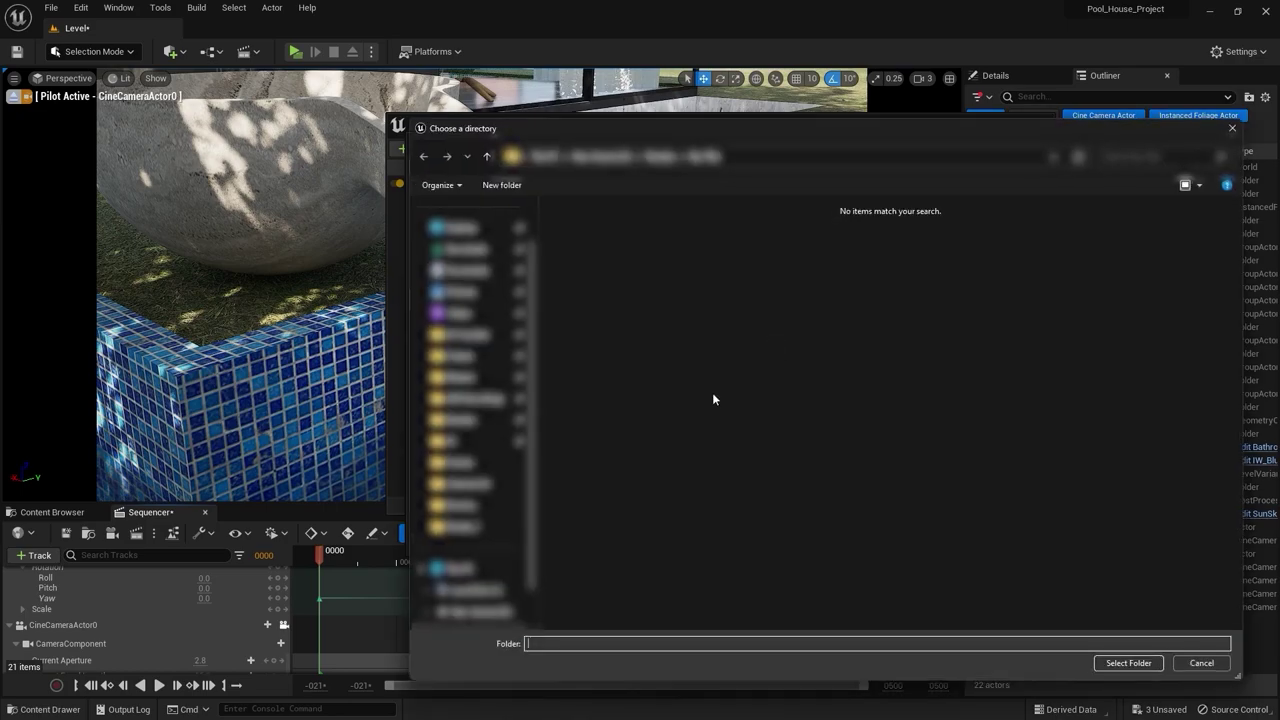
{"action": "left_click", "coordinate": [1128, 663]}
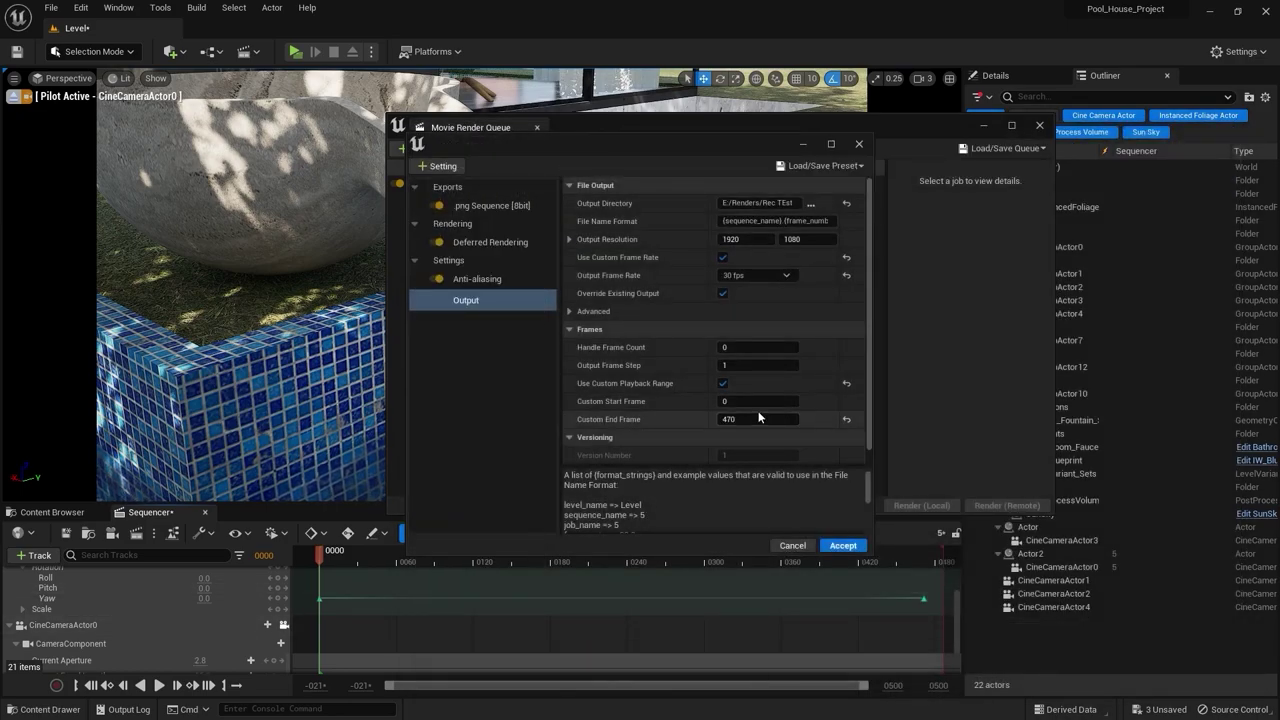
Accept the render configuration and run job 5 as a local render.
{"action": "left_click", "coordinate": [842, 545]}
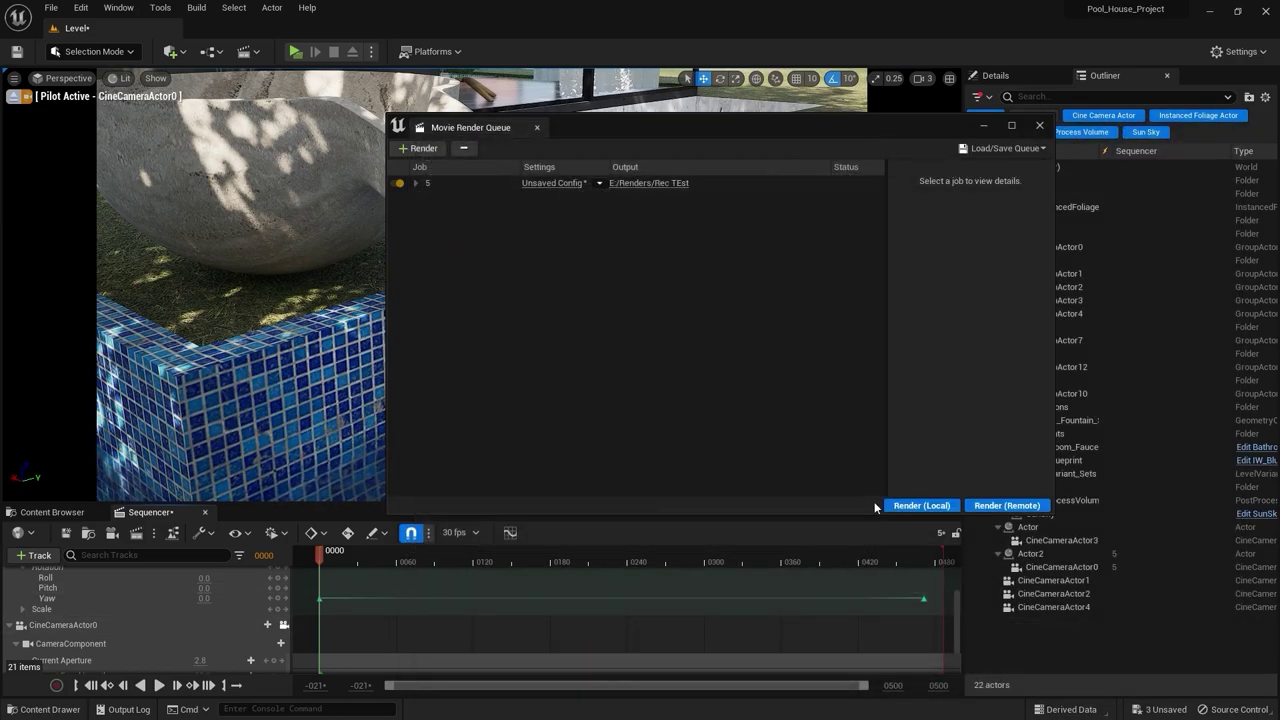
{"action": "left_click", "coordinate": [940, 505]}
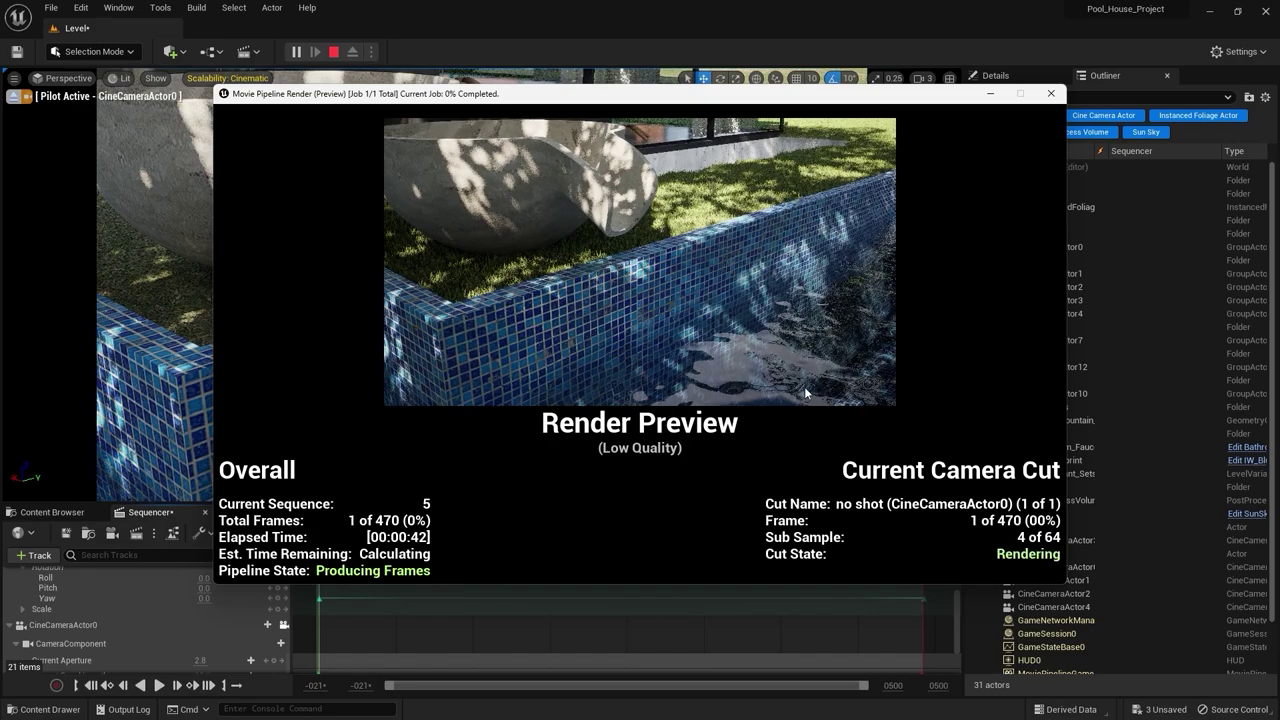
{"action": "key", "text": "Escape"}
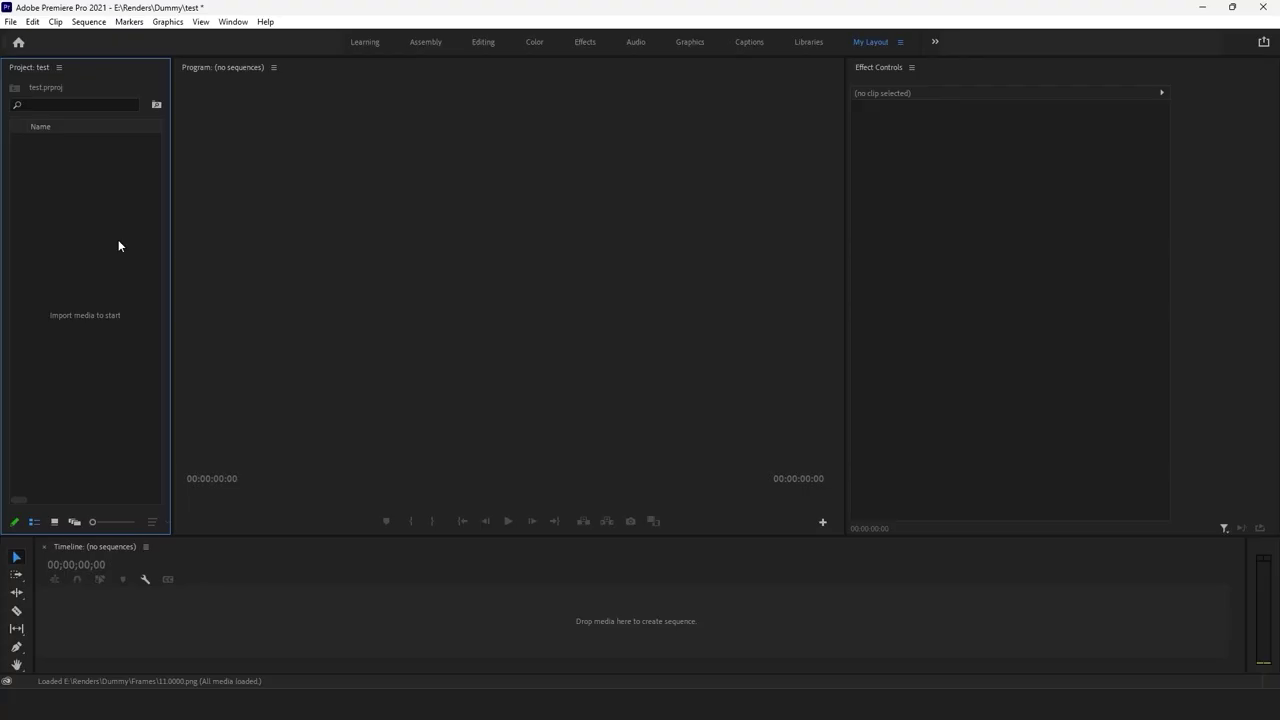
Switch to Premiere Pro and import the rendered PNG frames starting at 11.0000 as an image sequence.
{"action": "double_click", "coordinate": [118, 245]}
{"action": "left_click", "coordinate": [122, 340]}
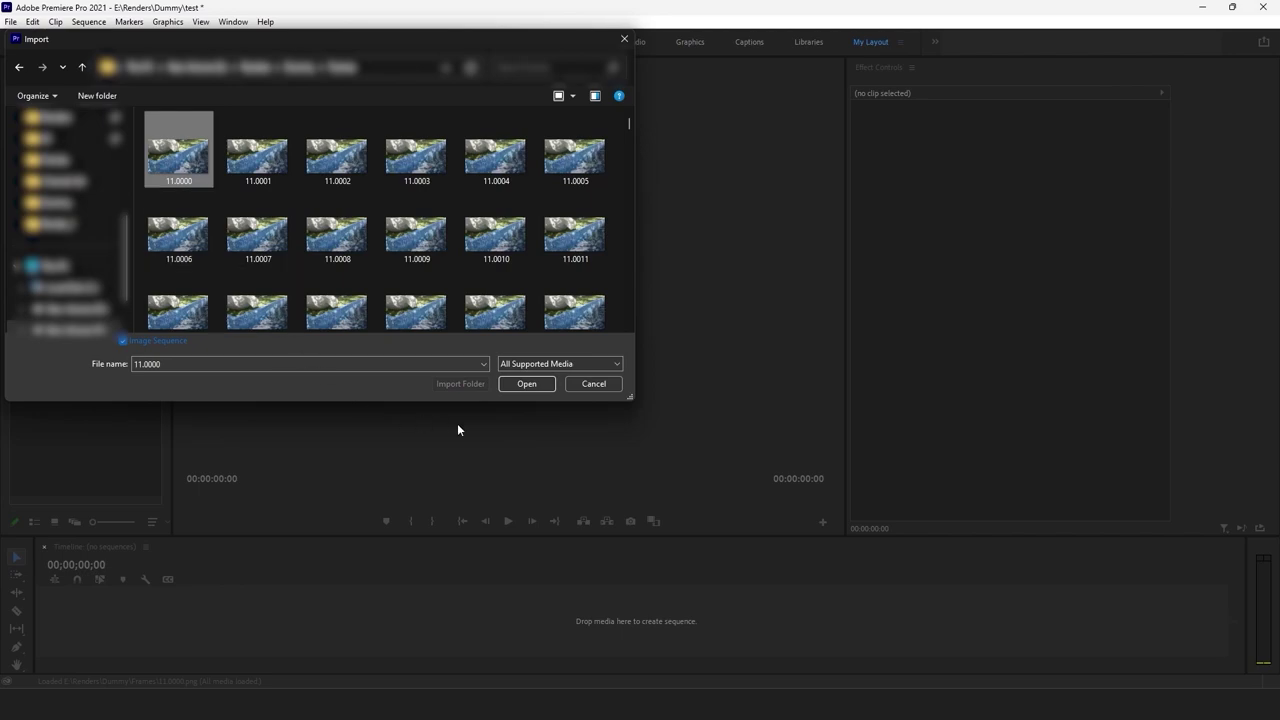
{"action": "left_click", "coordinate": [526, 384]}
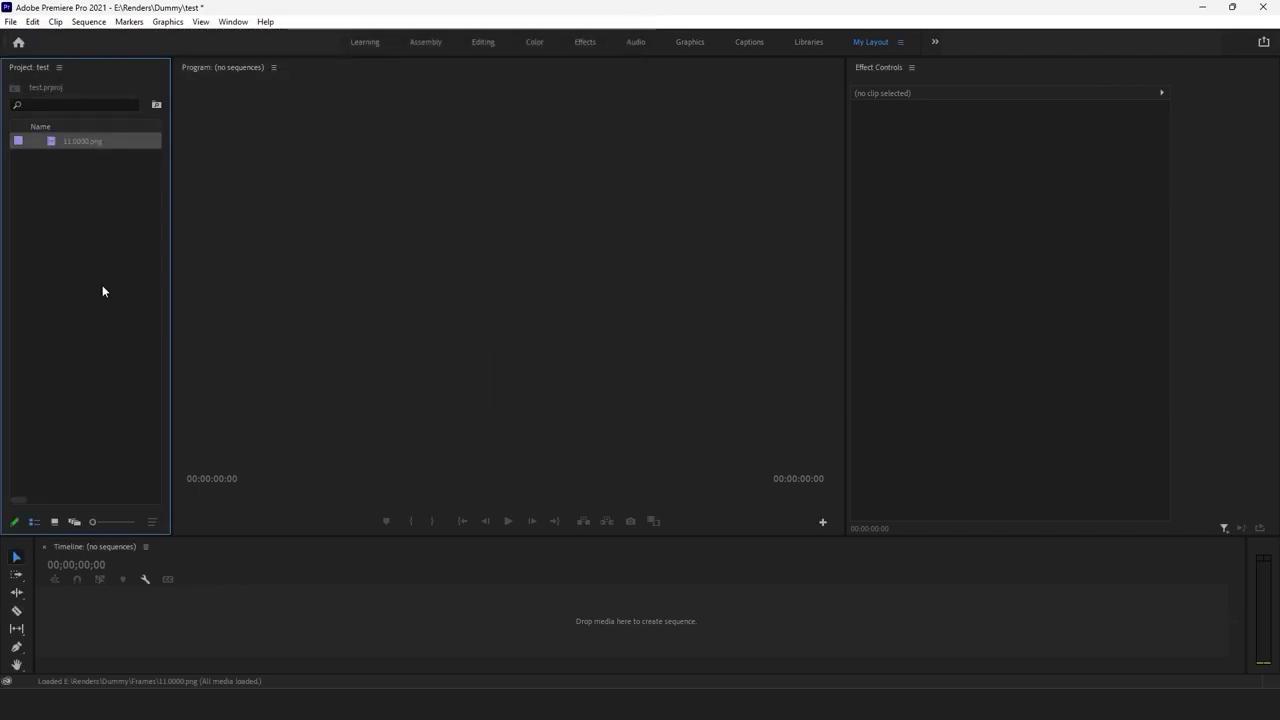
Create a sequence from the 11.0000.png clip on the empty timeline and play it through.
{"action": "left_click_drag", "start_coordinate": [24, 145], "coordinate": [388, 620]}
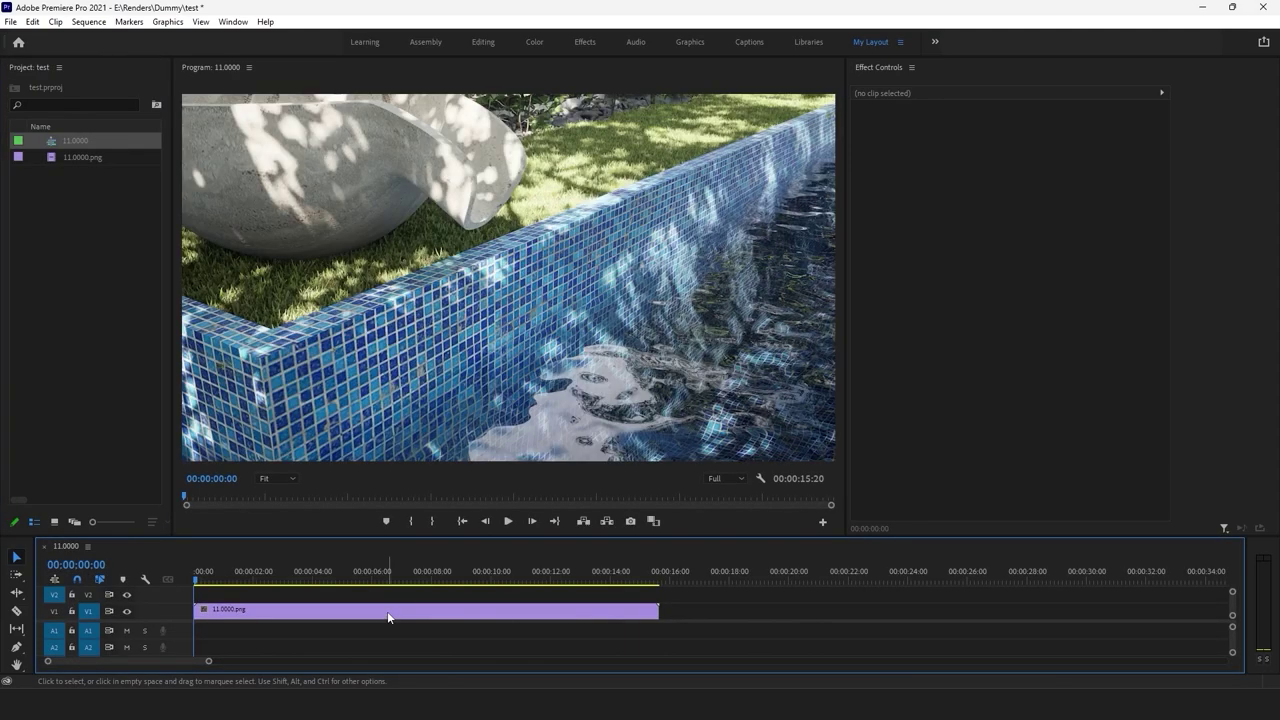
{"action": "left_click", "coordinate": [508, 521]}
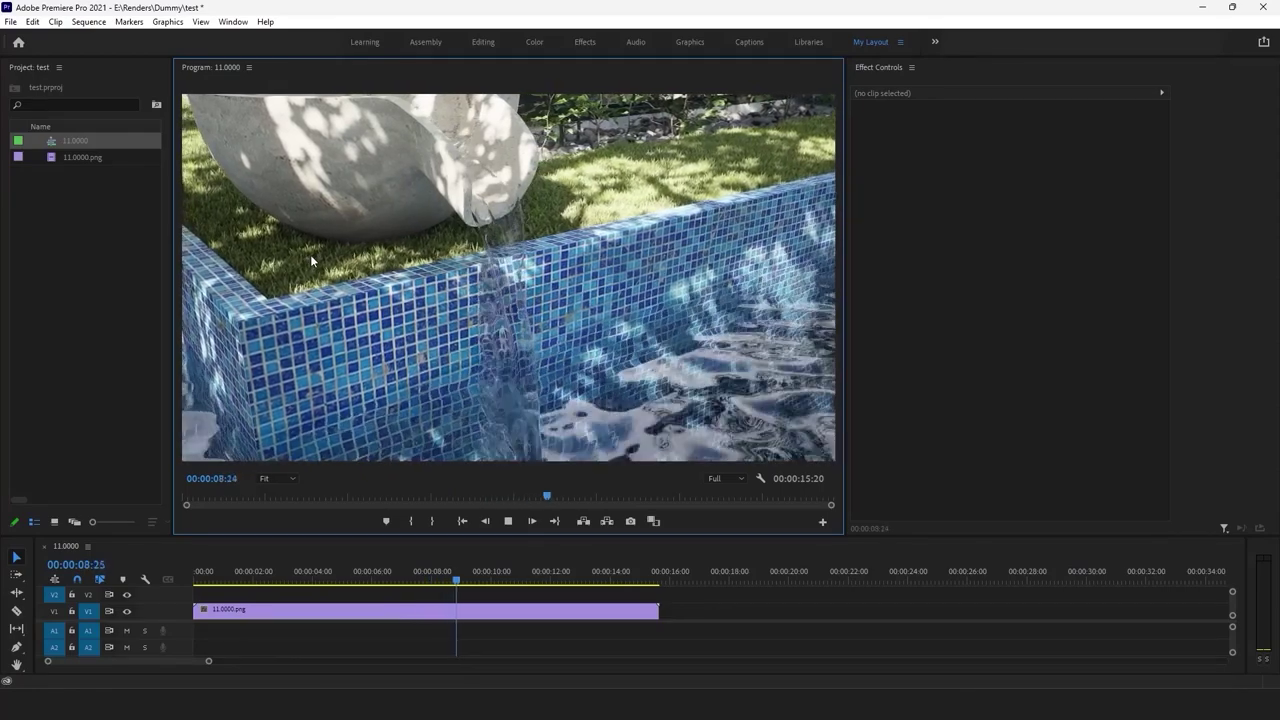
Export the sequence as an H.264 MP4 named ANimatrion with performance set to Software Encoding.
{"action": "key", "text": "ctrl+m"}
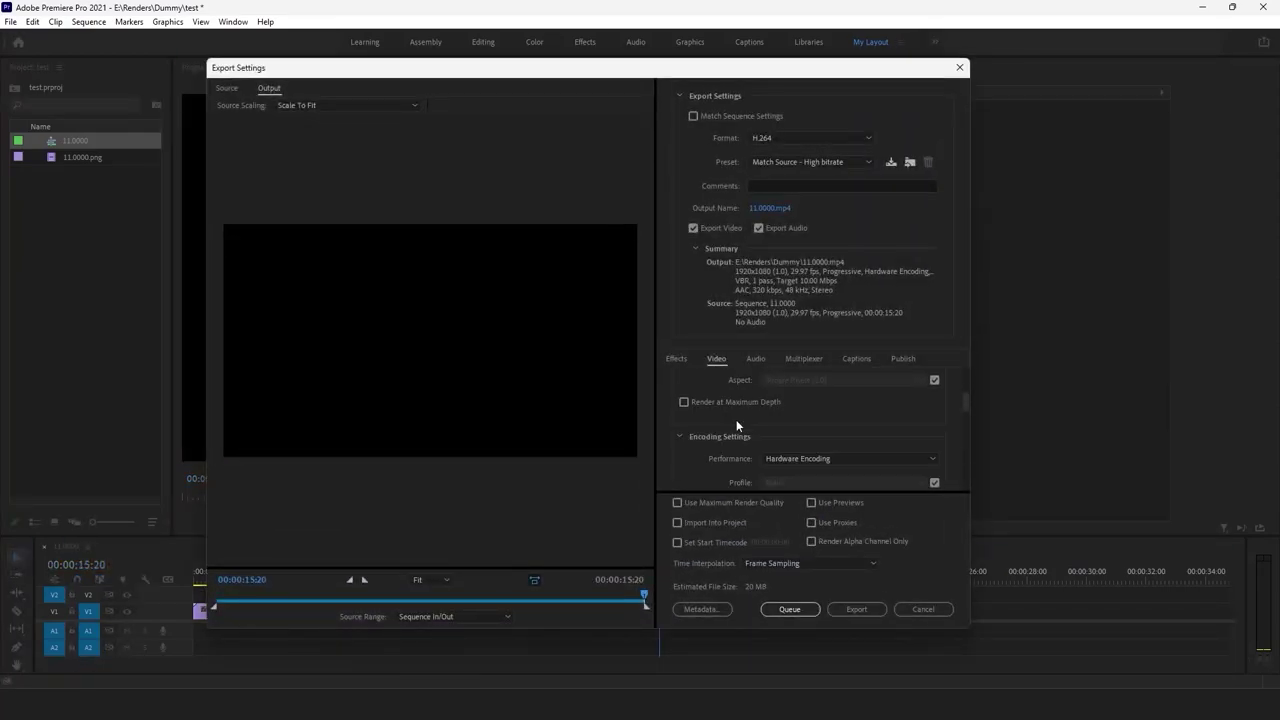
{"action": "left_click", "coordinate": [794, 460]}
{"action": "left_click", "coordinate": [800, 474]}
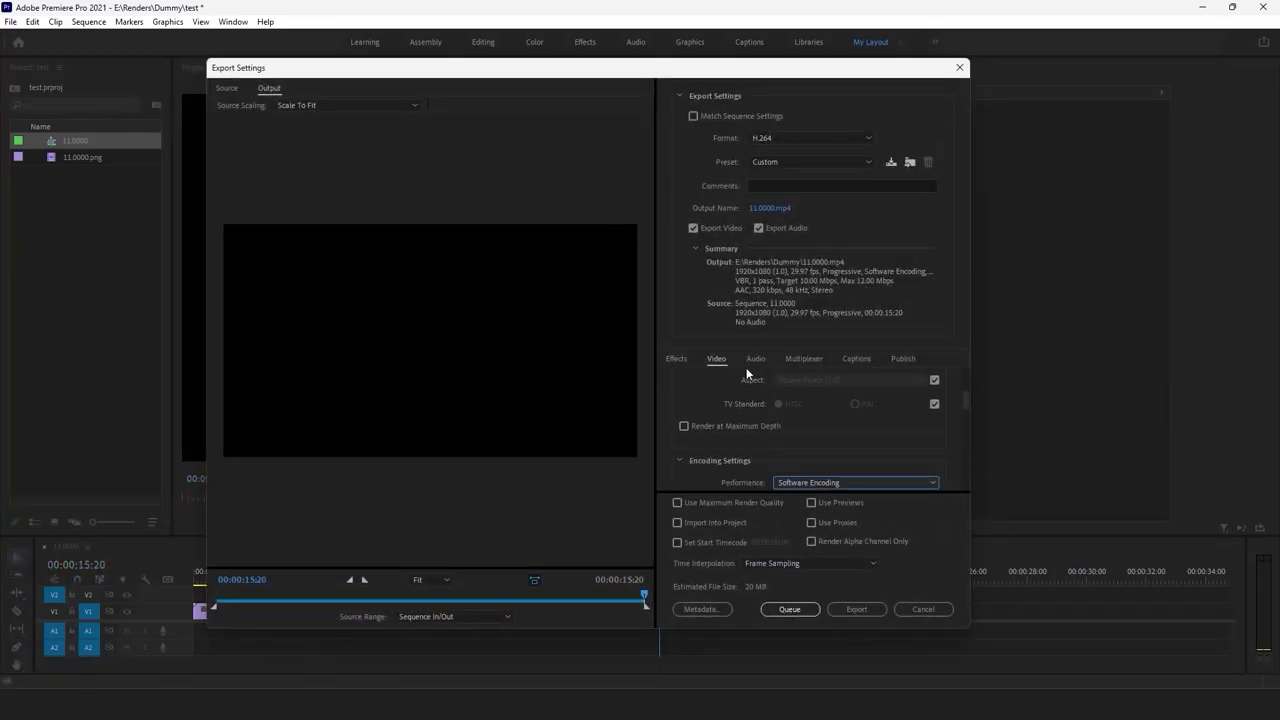
{"action": "left_click", "coordinate": [776, 212]}
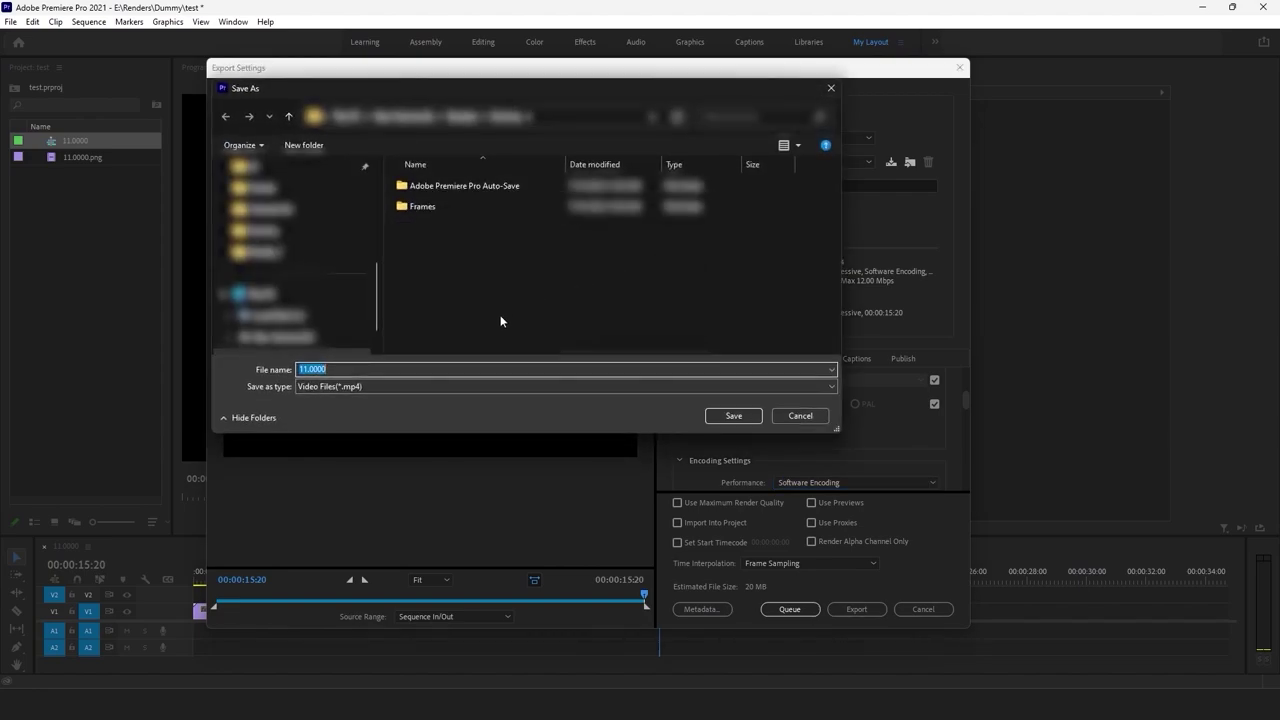
{"action": "type", "text": "ANimatrion"}
{"action": "key", "text": "Return"}
{"action": "left_click", "coordinate": [882, 609]}
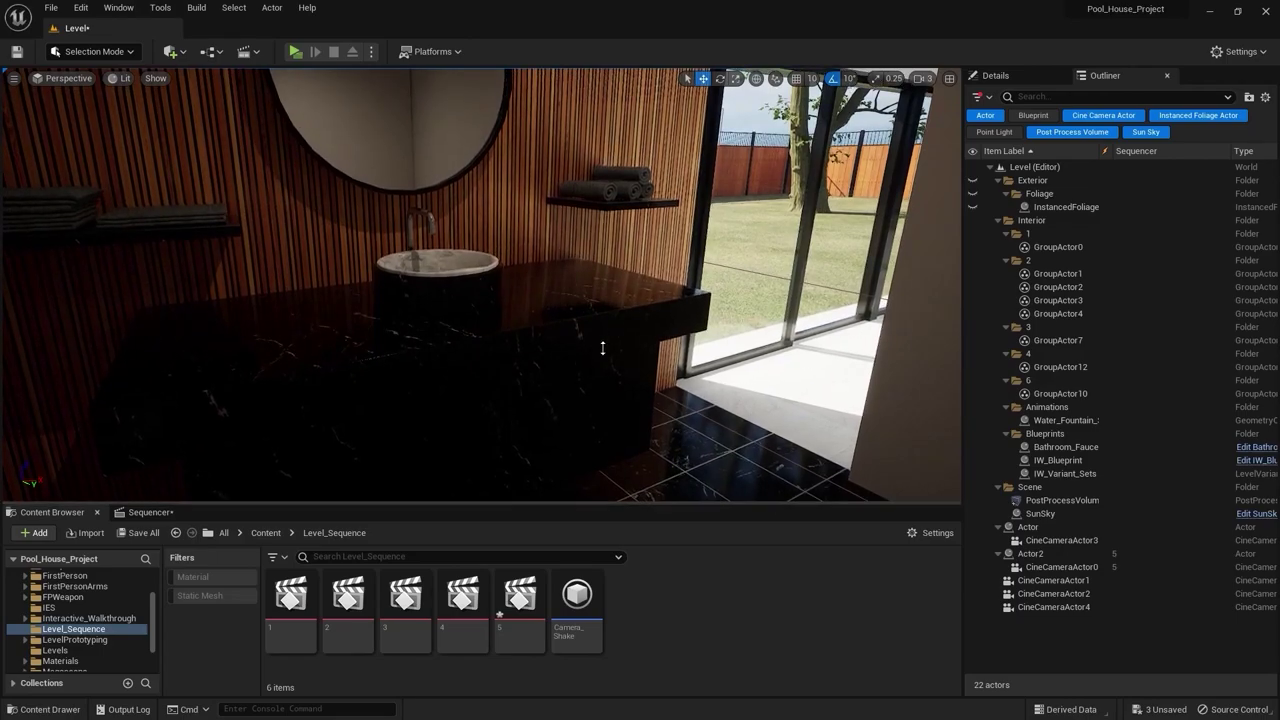
Back in Unreal Engine, open Bathroom_Faucet_Simulation_Blueprint from Interactive_Walkthrough/BLueprints and enable Running on the Water Simulation Bathroom component.
{"action": "left_click", "coordinate": [82, 618]}
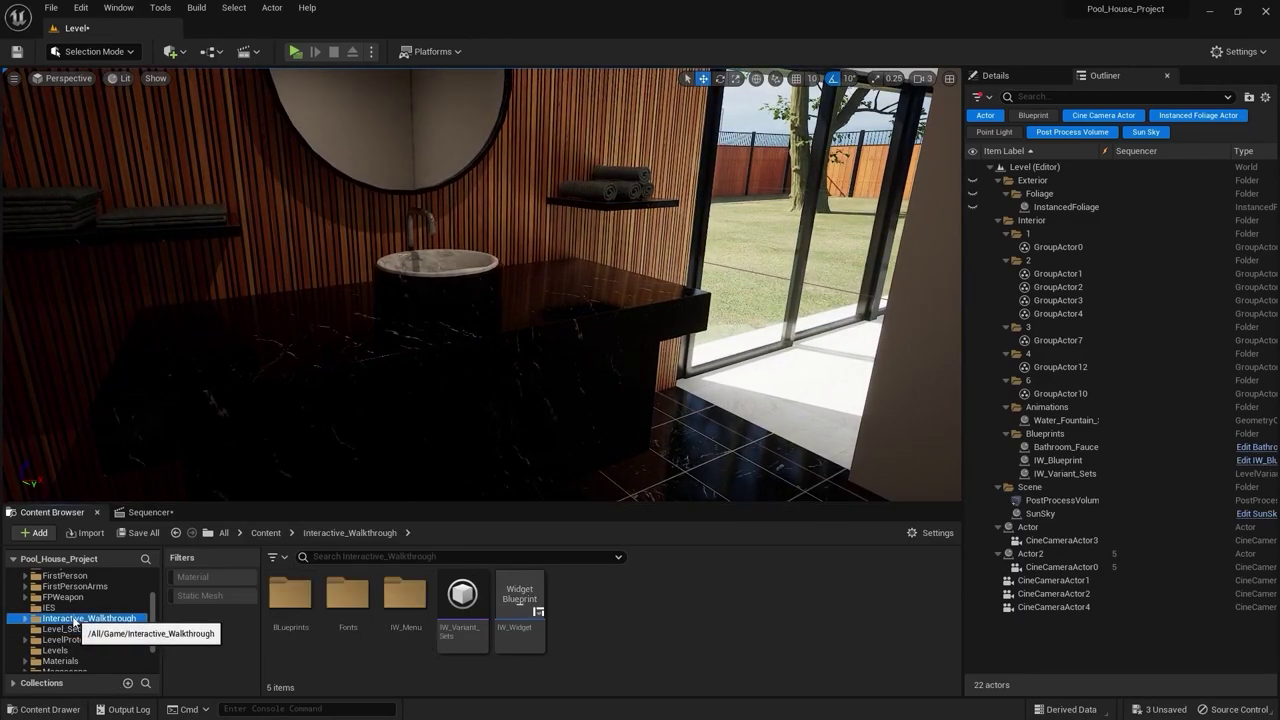
{"action": "double_click", "coordinate": [291, 594]}
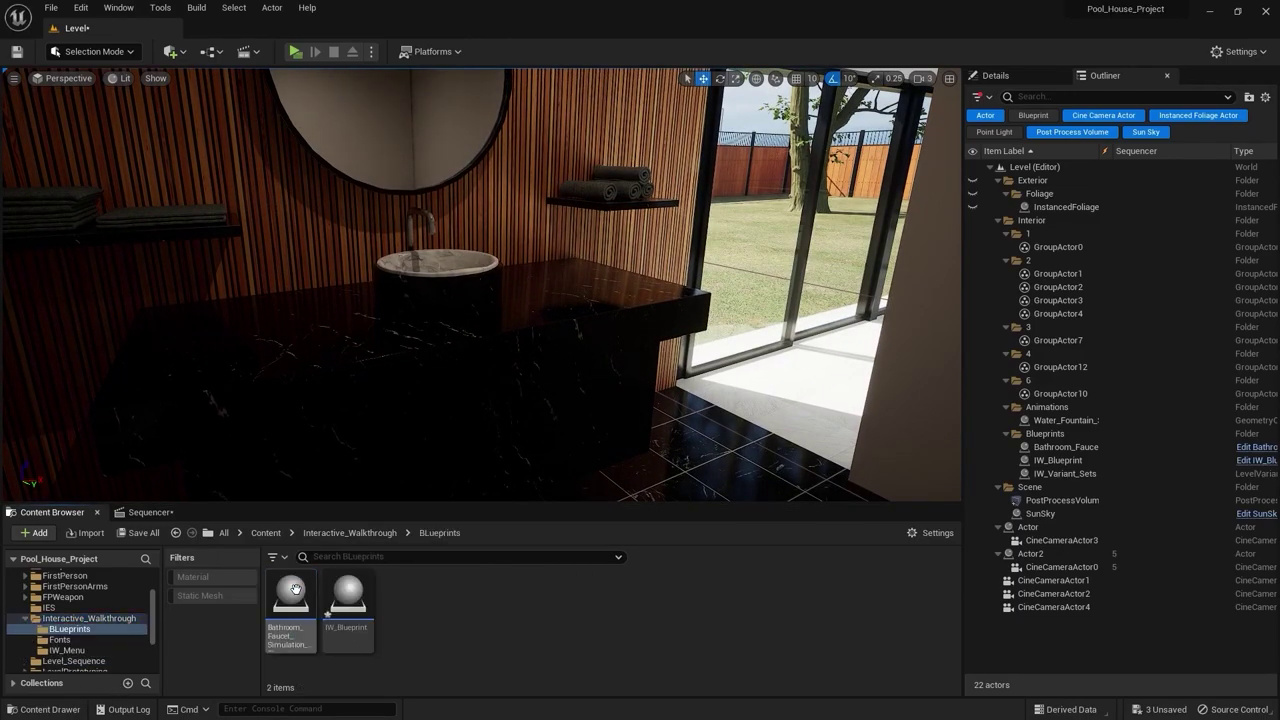
{"action": "double_click", "coordinate": [292, 594]}
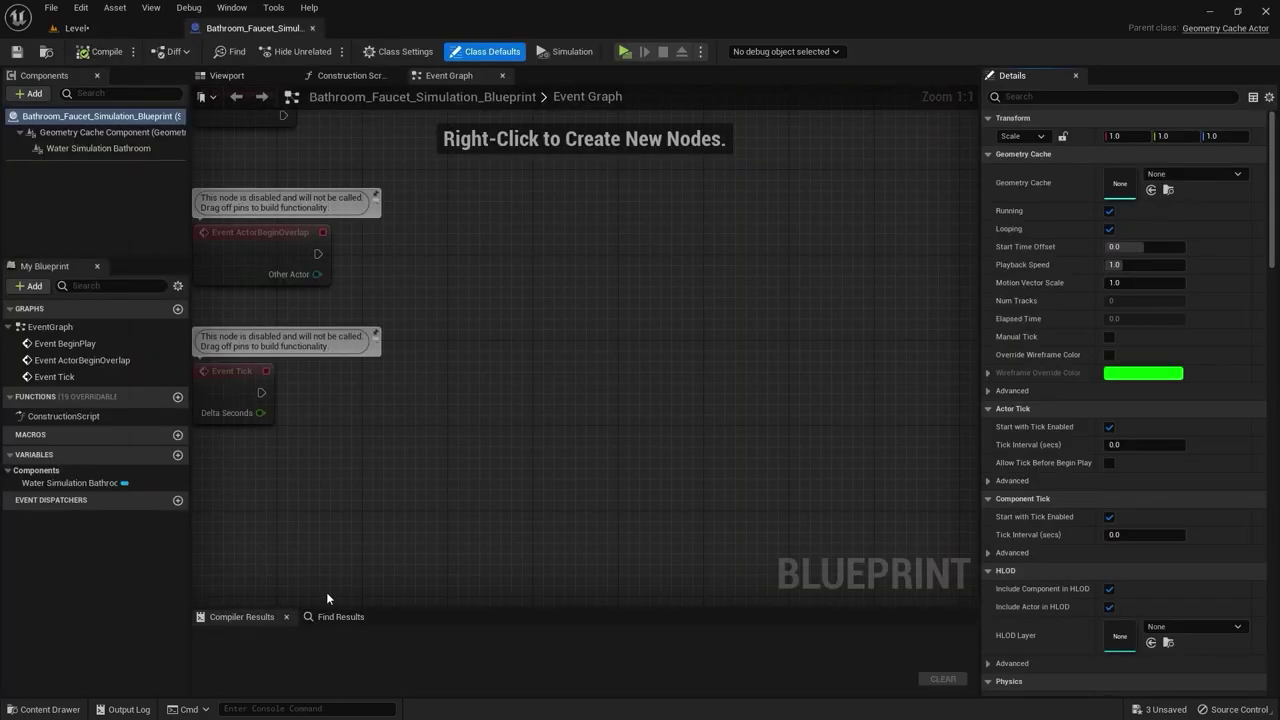
{"action": "left_click", "coordinate": [95, 148]}
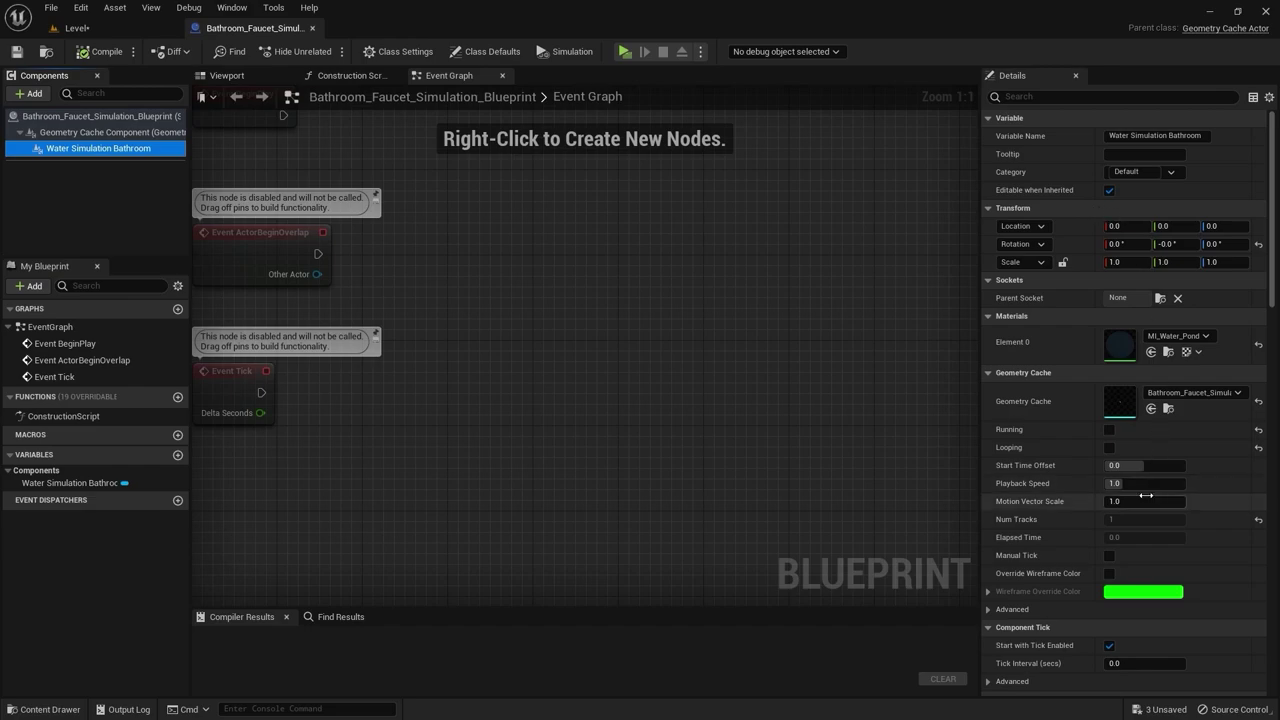
{"action": "left_click", "coordinate": [1112, 435]}
{"action": "left_click", "coordinate": [1112, 435]}
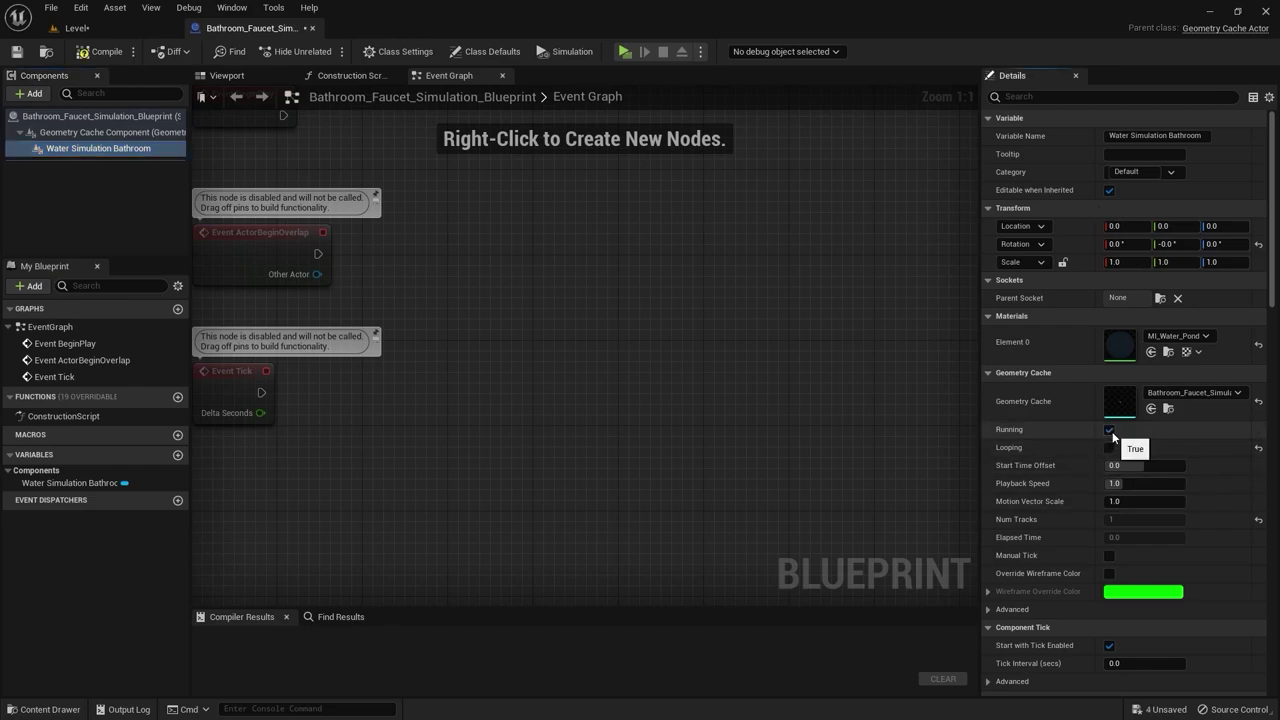
Close the editor and save all the listed modified assets, including level sequence 5 and the Level map.
{"action": "left_click", "coordinate": [1266, 12]}
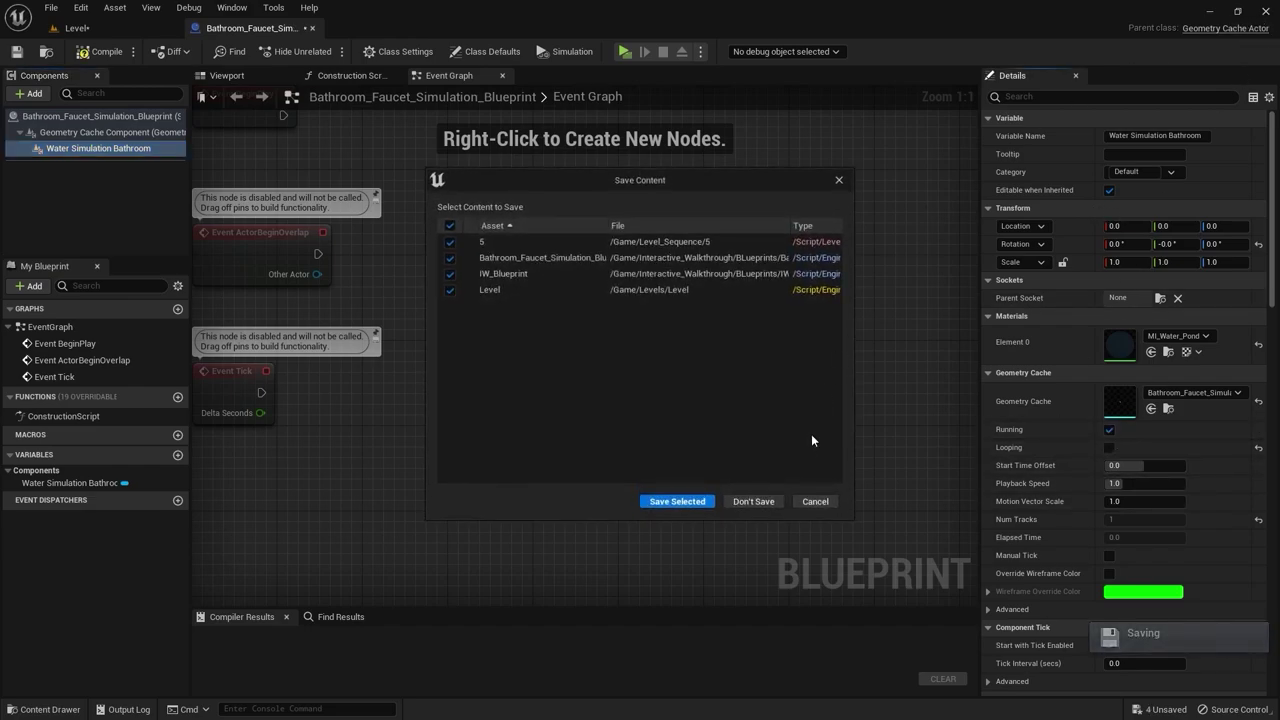
{"action": "left_click", "coordinate": [698, 501]}
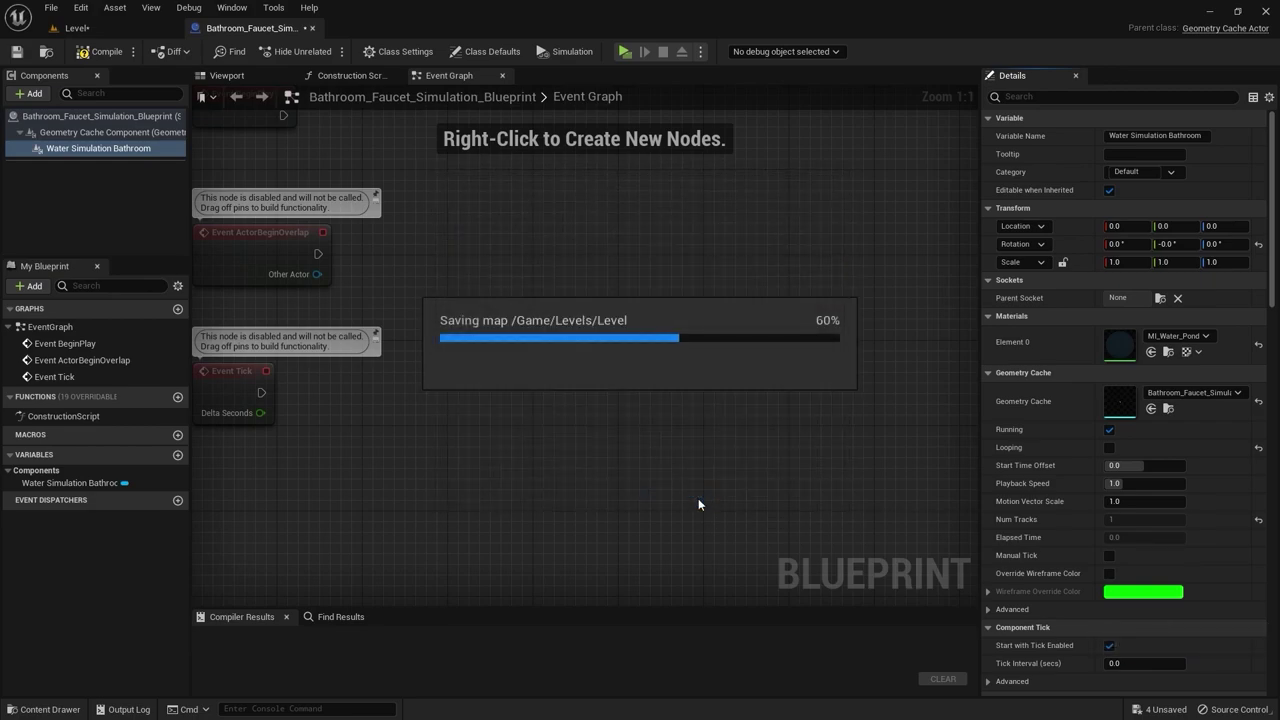